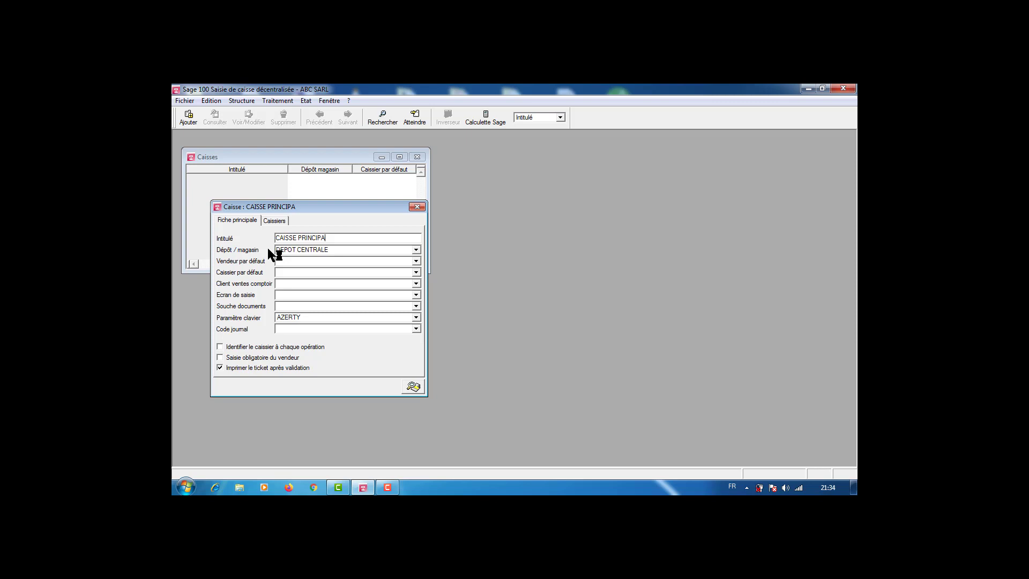
Name the new cash register CAISSE PRINCIPALE, choose the second listed collaborator as default salesperson, and set the journal code to BQ.
type("E")
left_click(416, 261)
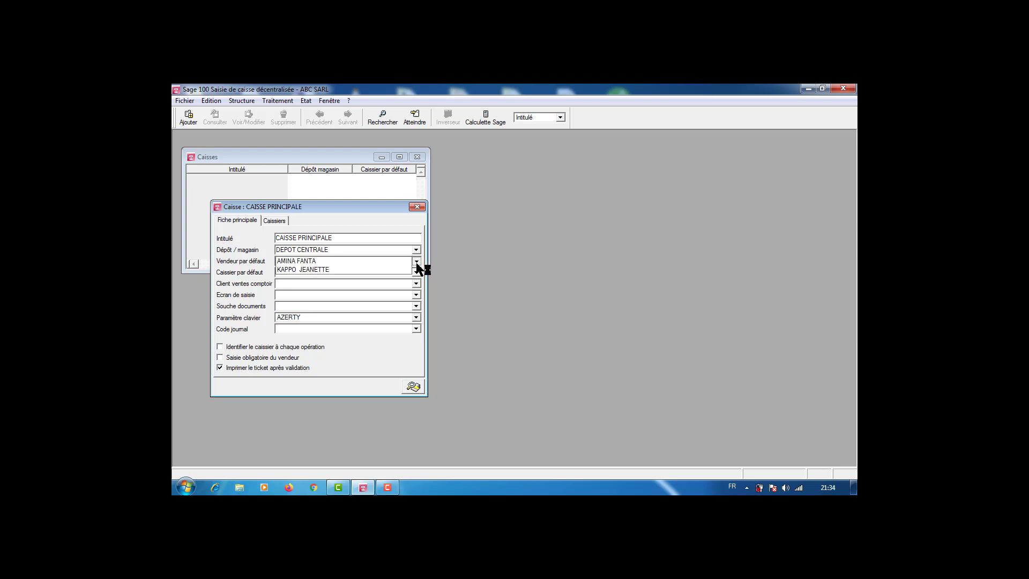
left_click(380, 269)
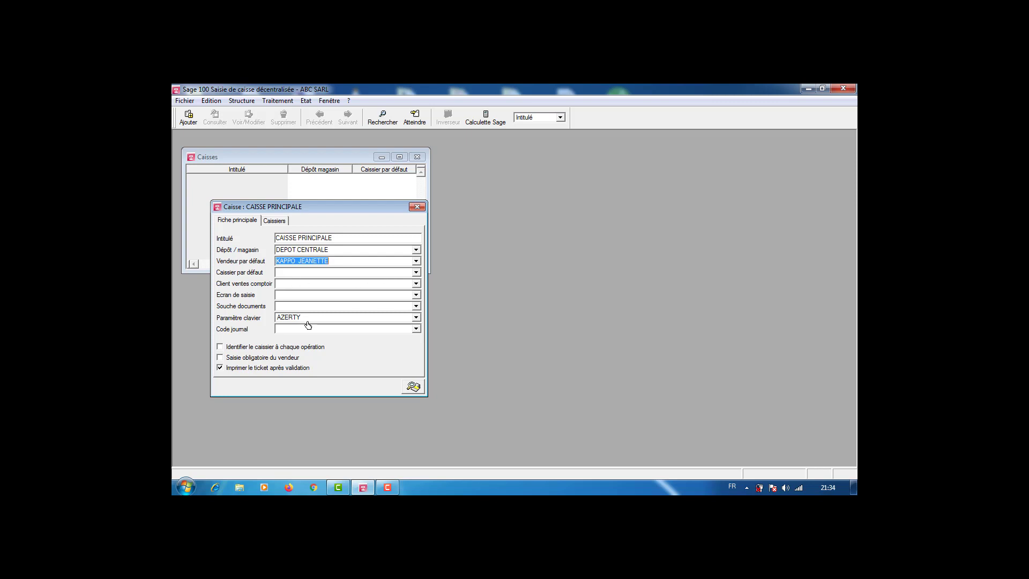
left_click(416, 329)
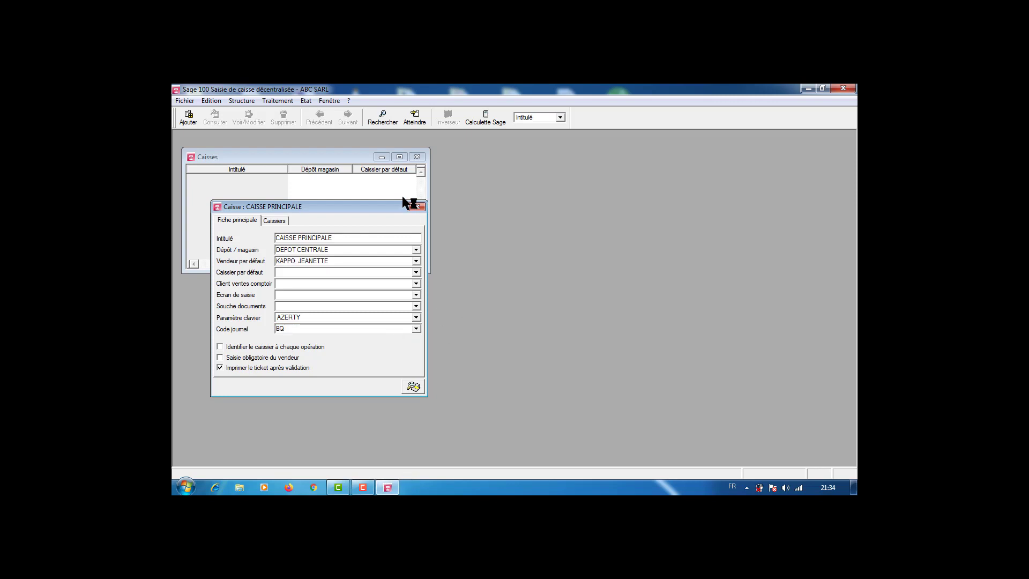
Try to open the accounting list of journal codes while the register form is still open.
left_click(245, 101)
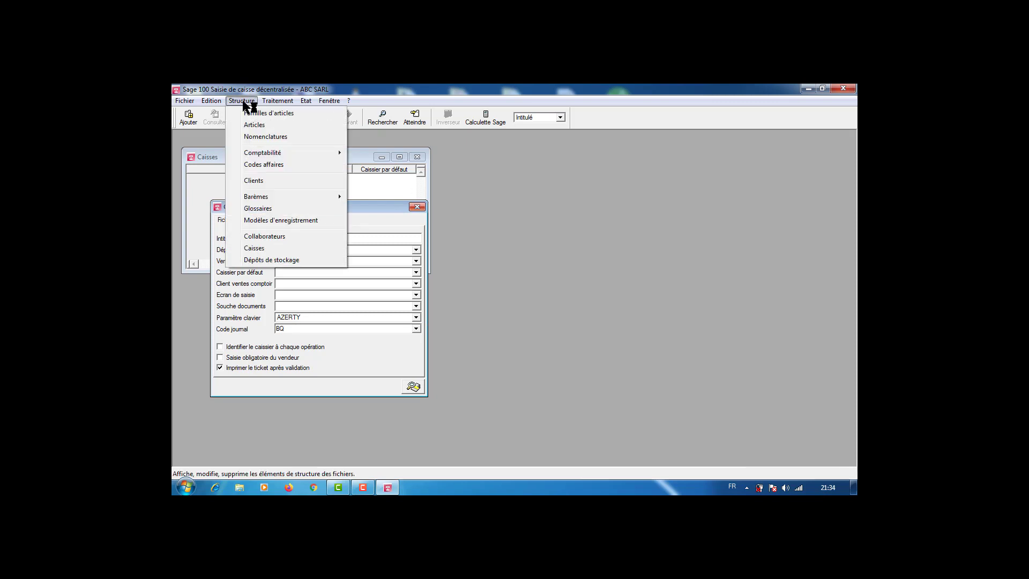
mouse_move(267, 153)
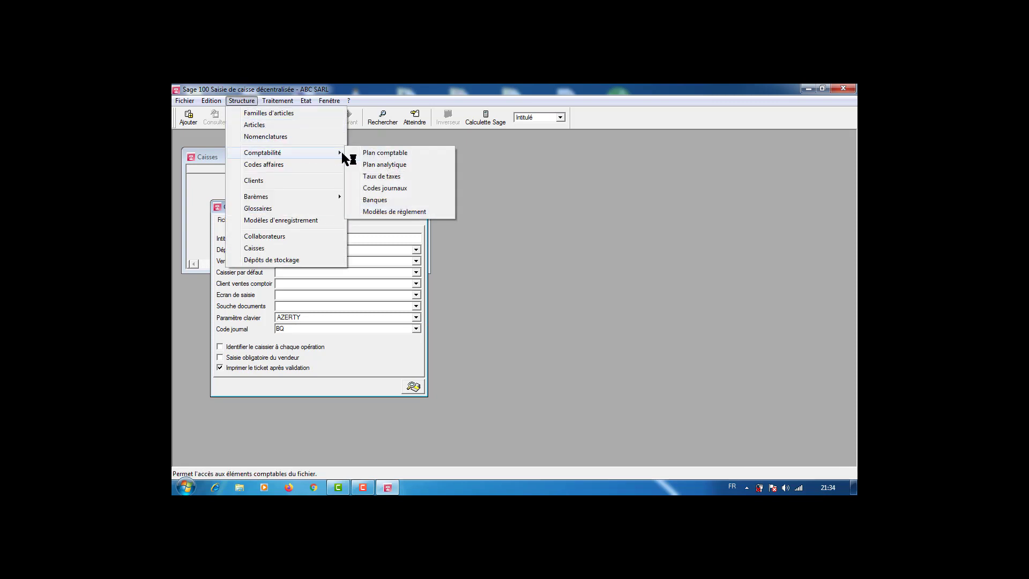
left_click(390, 188)
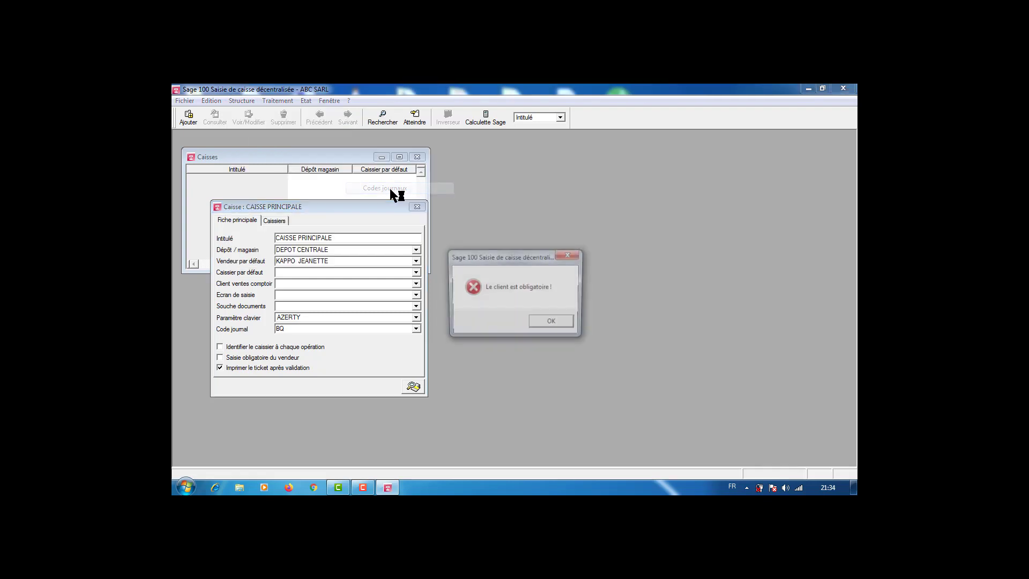
left_click(554, 323)
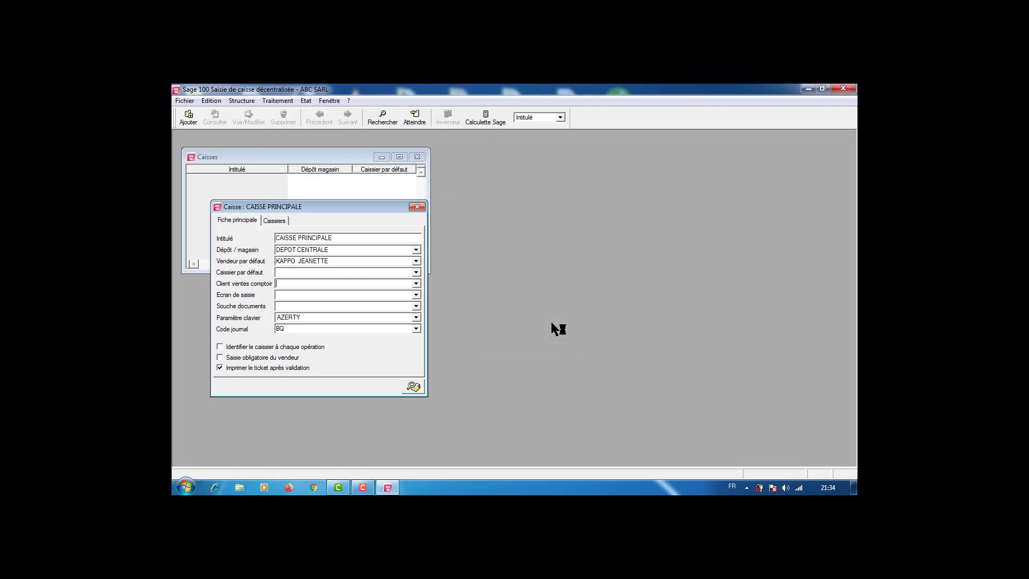
Choose the first listed customer as the register's counter-sales client and bring up the register's cashier list.
left_click(417, 284)
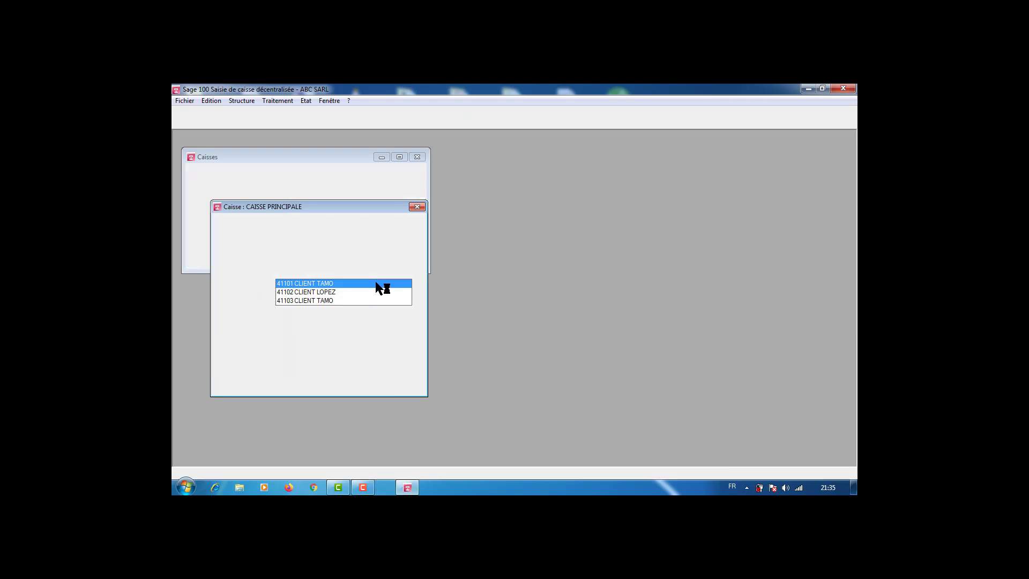
left_click(376, 283)
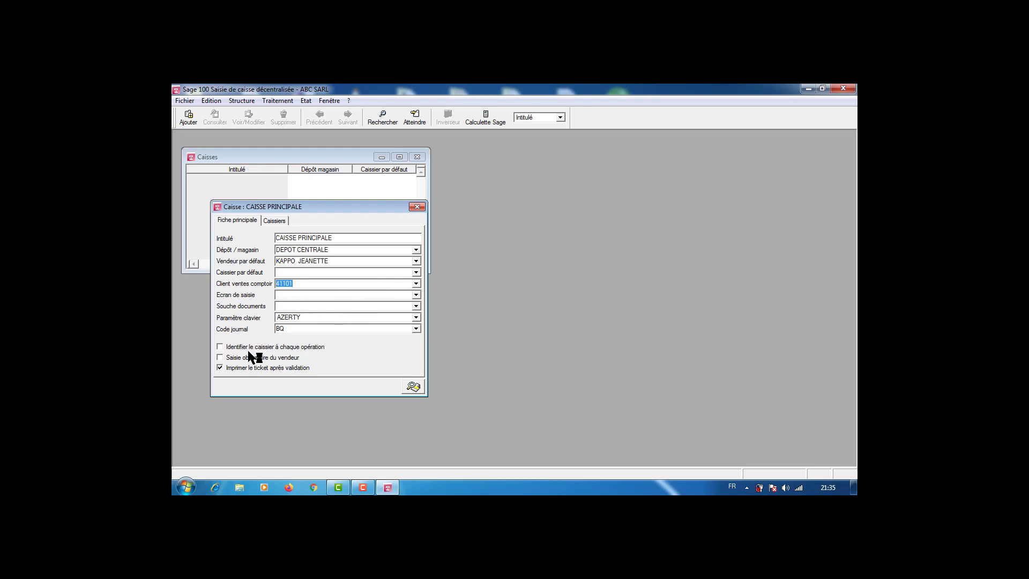
left_click(274, 220)
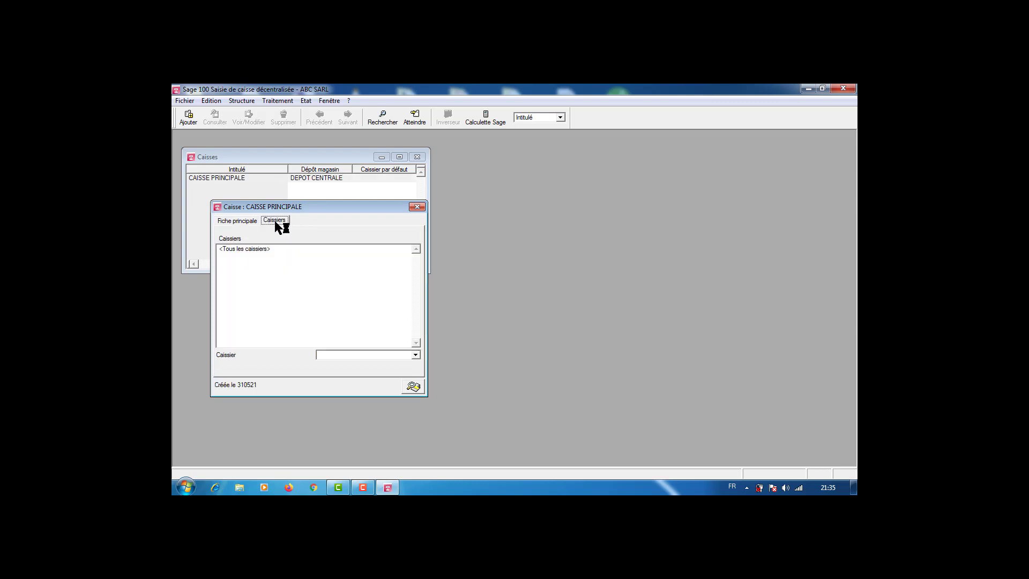
Try to assign CAISSE PRINCIPALE as a cashier of the register.
left_click(416, 355)
type("CAISSE PRINCIPALE")
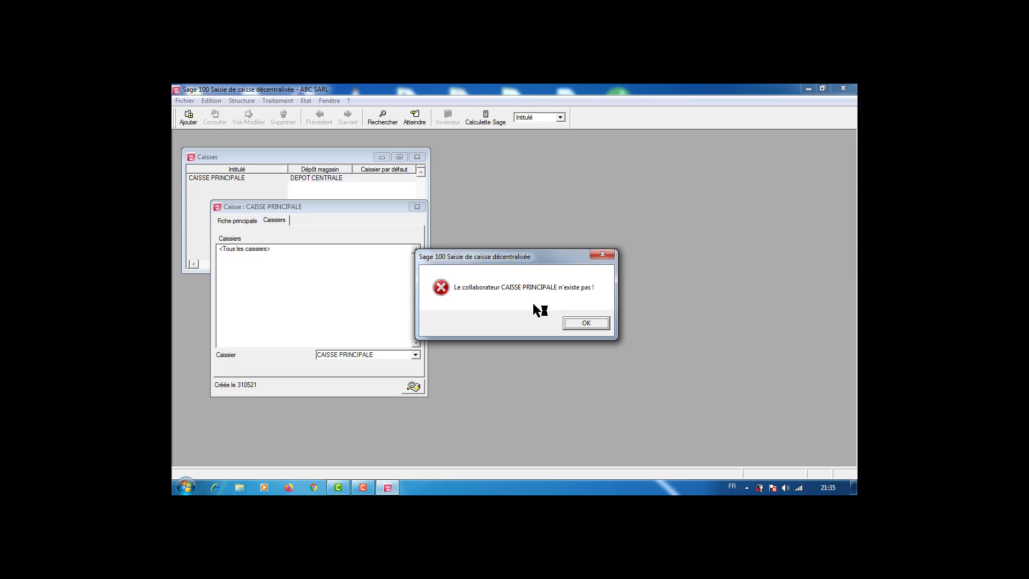
left_click(591, 322)
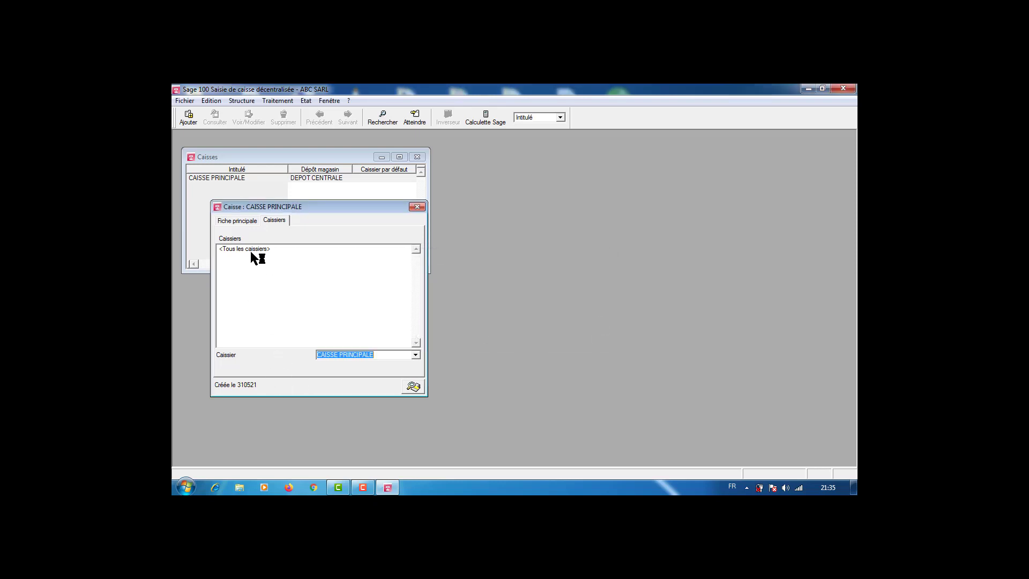
Enable mandatory salesperson entry and cashier identification at each operation in the register's main details, and validate the register.
left_click(244, 222)
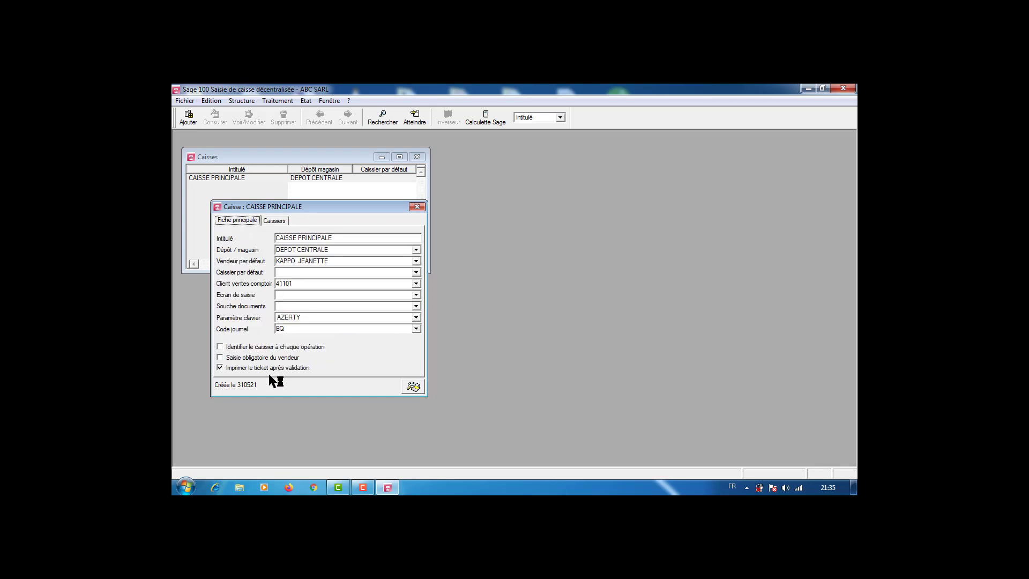
left_click(222, 357)
left_click(223, 346)
key("Return")
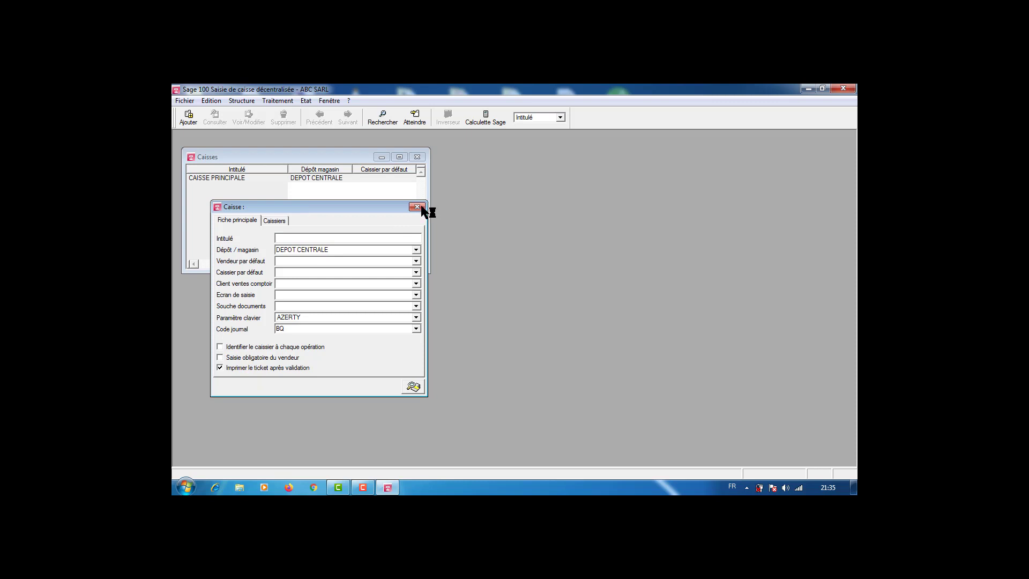
Discard the blank register form and close the list of registers.
left_click(417, 208)
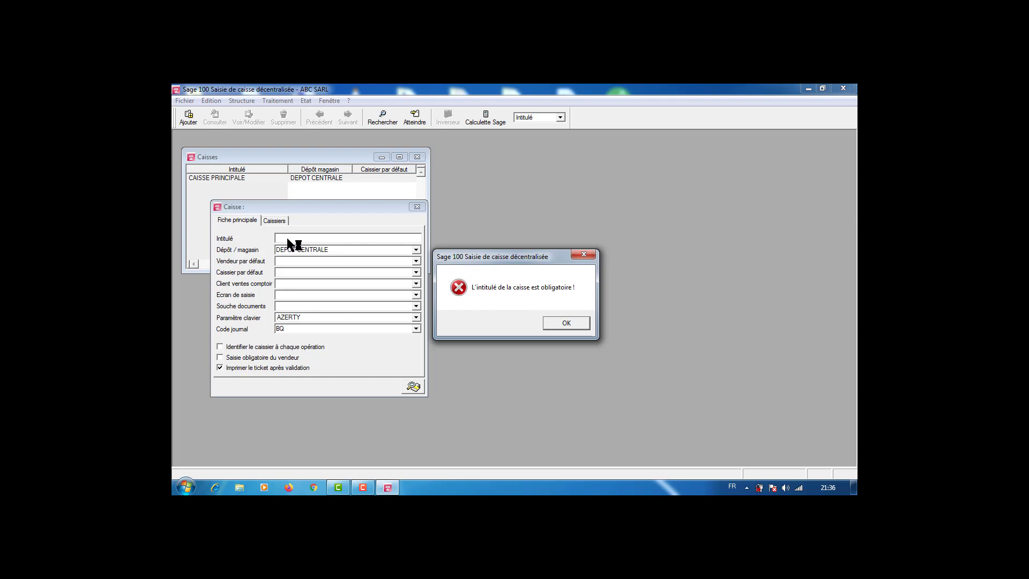
key("Return")
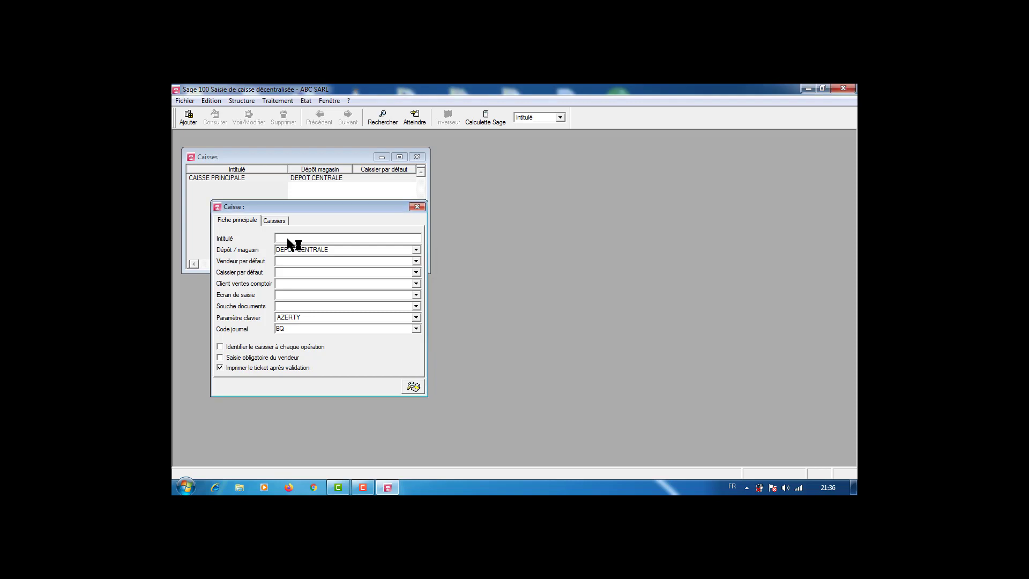
key("Escape")
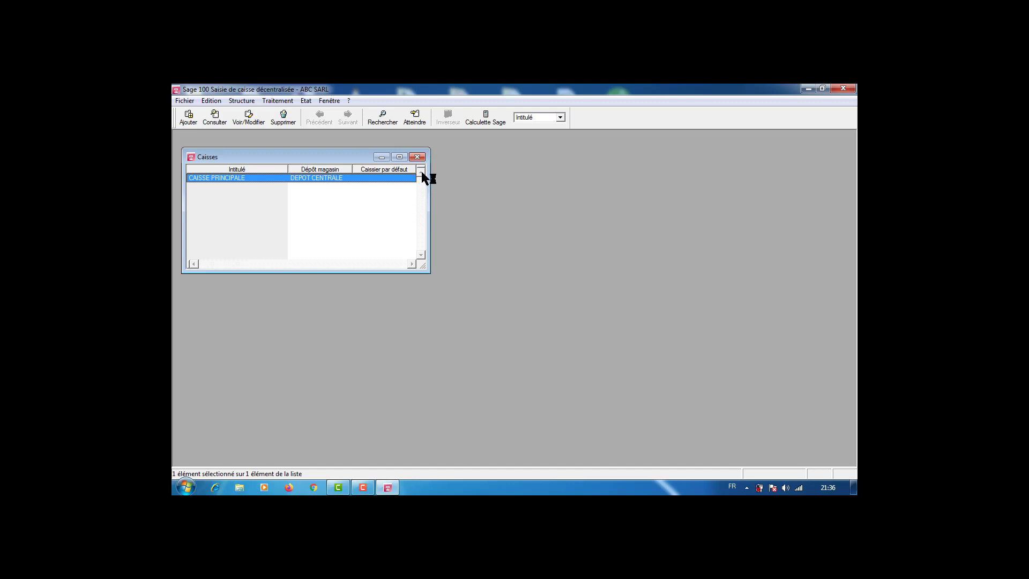
left_click(417, 157)
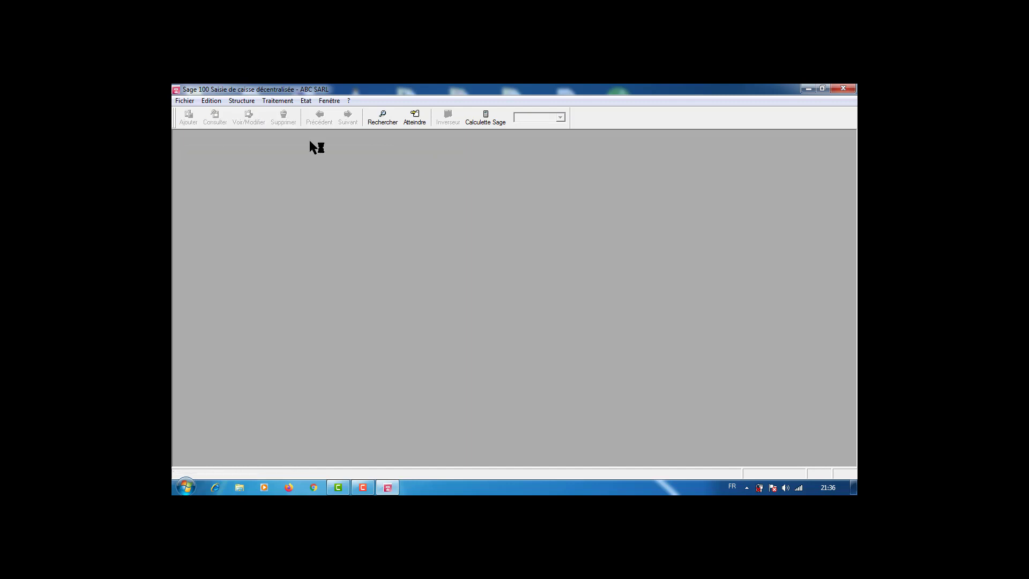
Open the collaborators list and give the COMMERCIALE collaborator the Caissier profile.
left_click(223, 101)
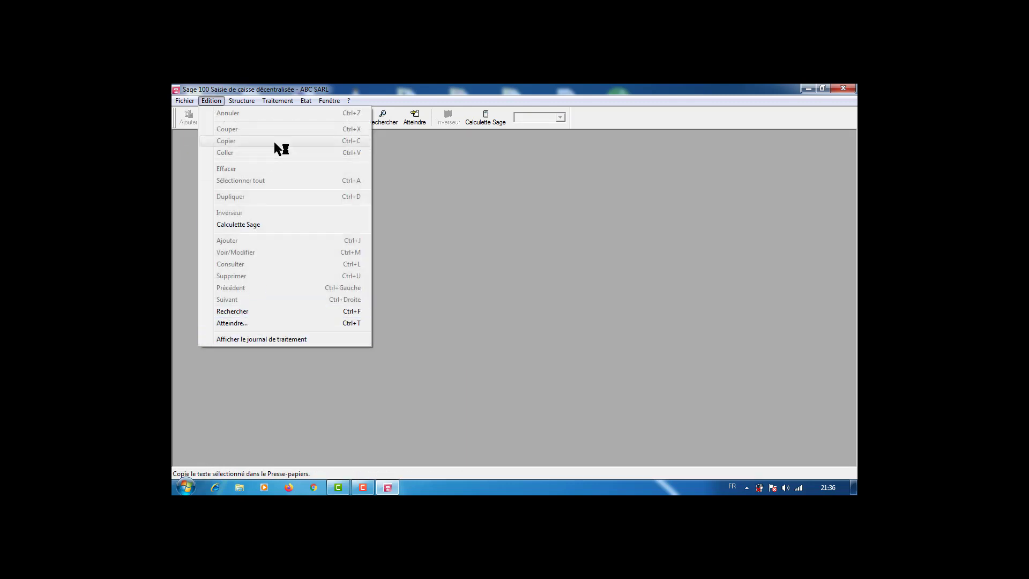
left_click(242, 101)
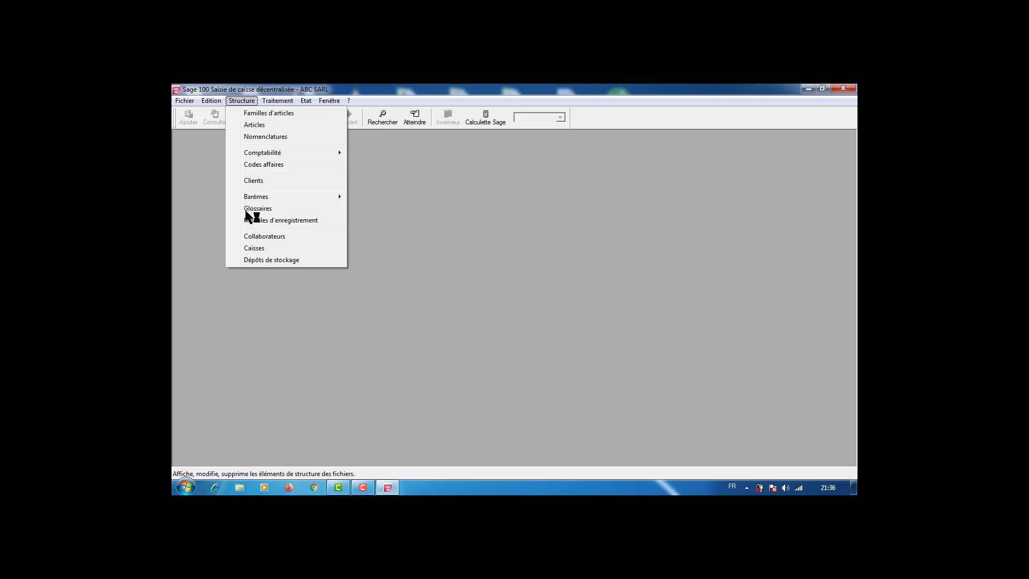
left_click(266, 232)
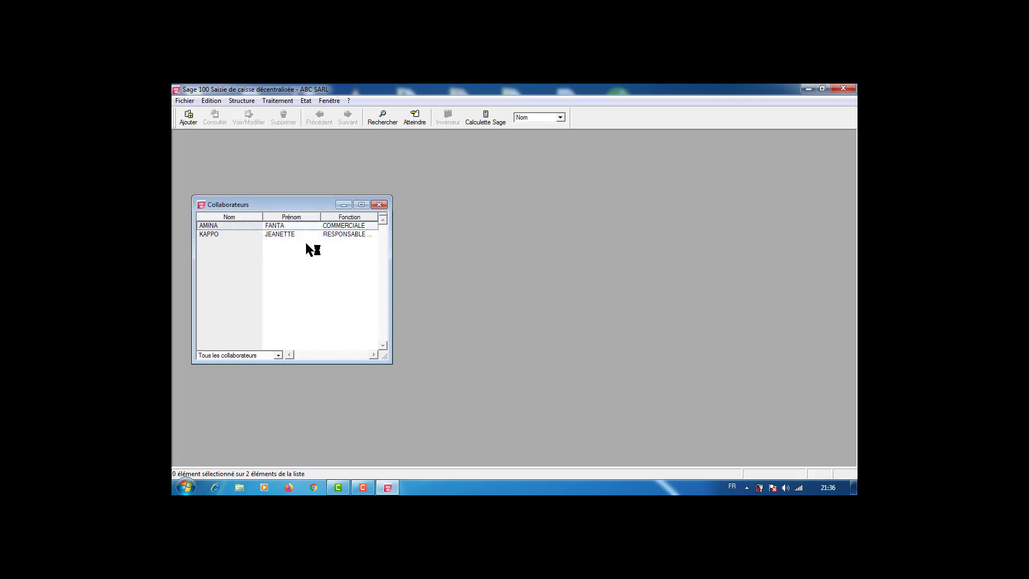
double_click(274, 229)
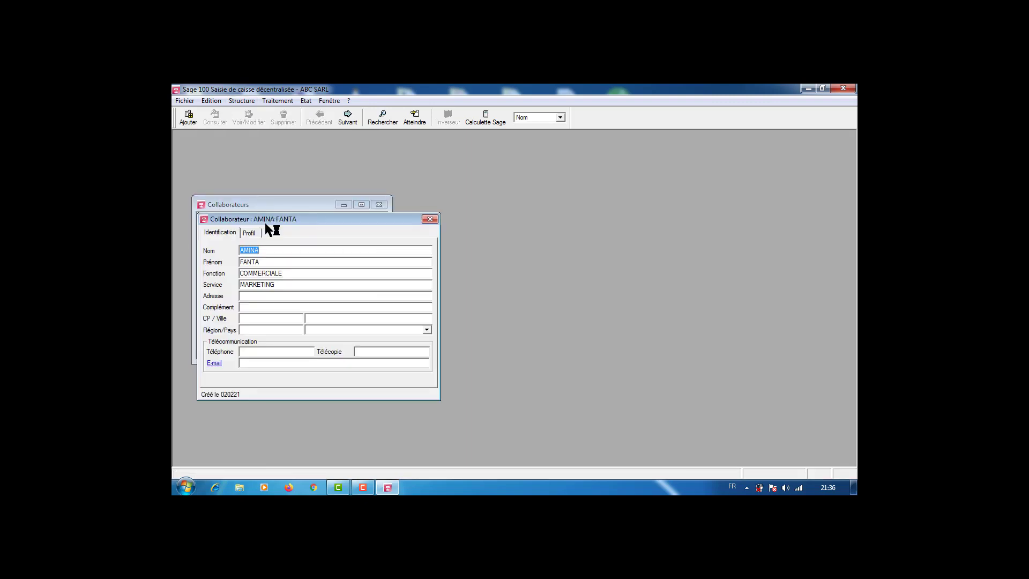
left_click(249, 234)
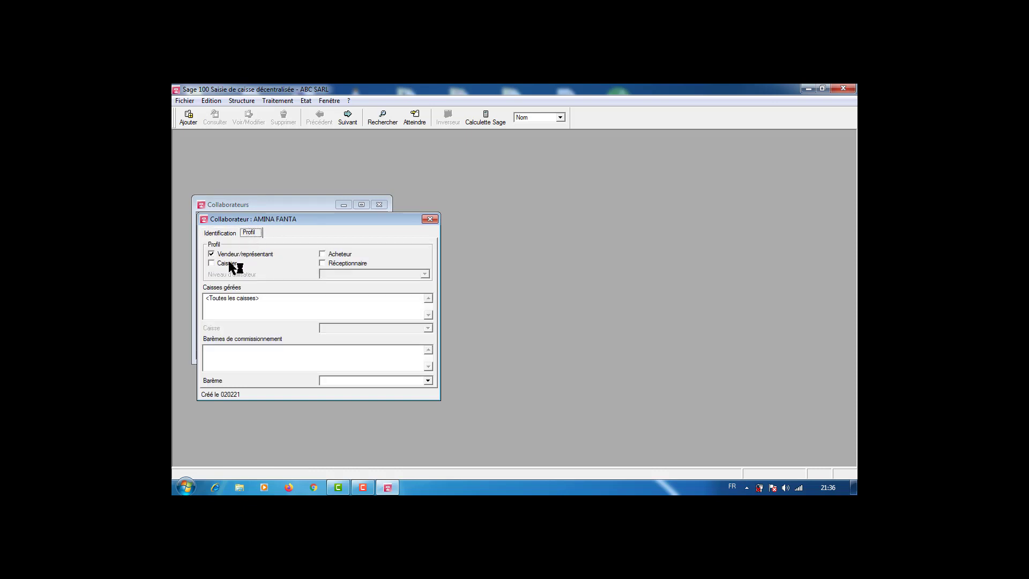
left_click(212, 263)
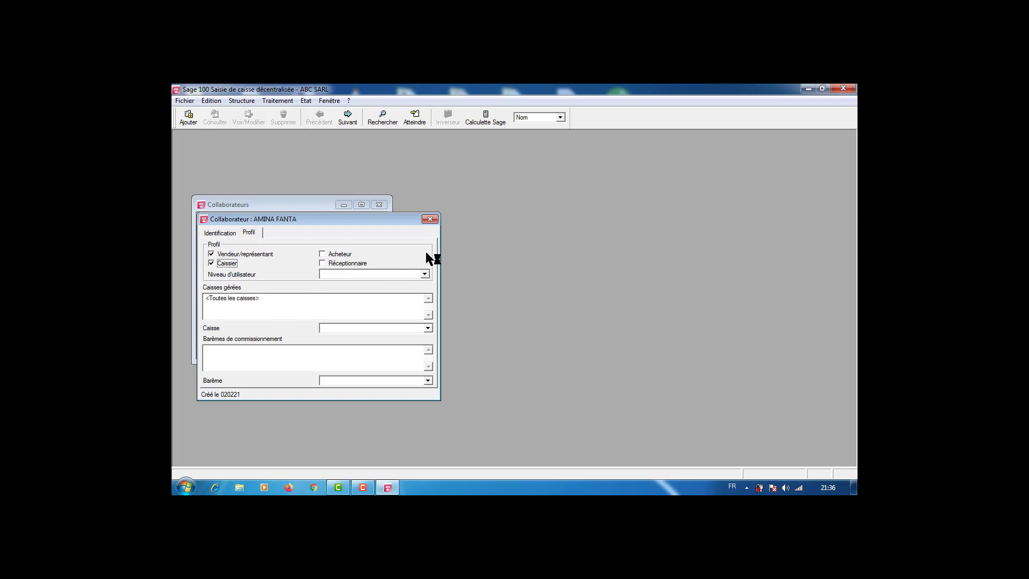
left_click(430, 220)
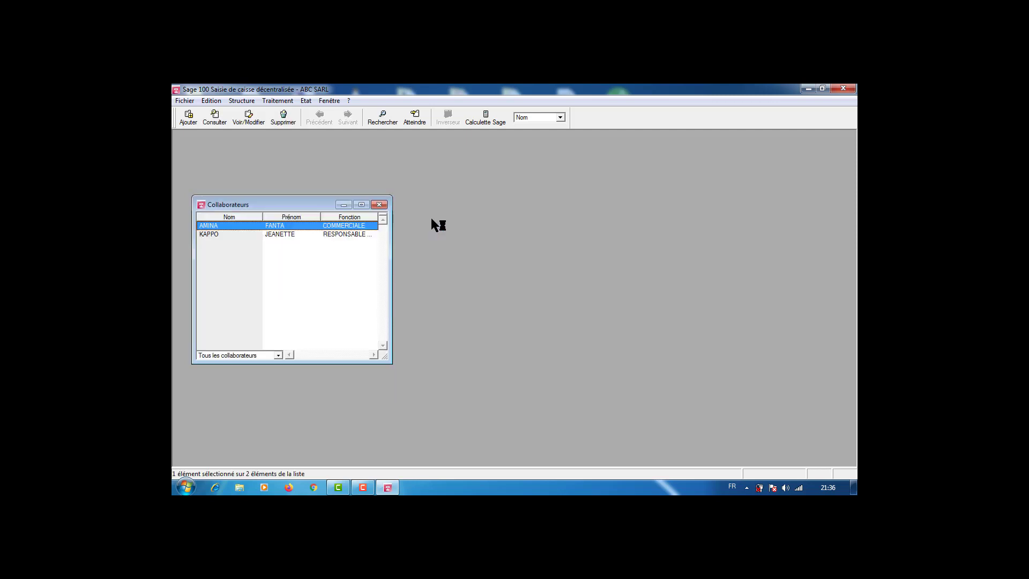
Give the second listed collaborator the Caissier profile as well, and close the collaborators list.
double_click(275, 235)
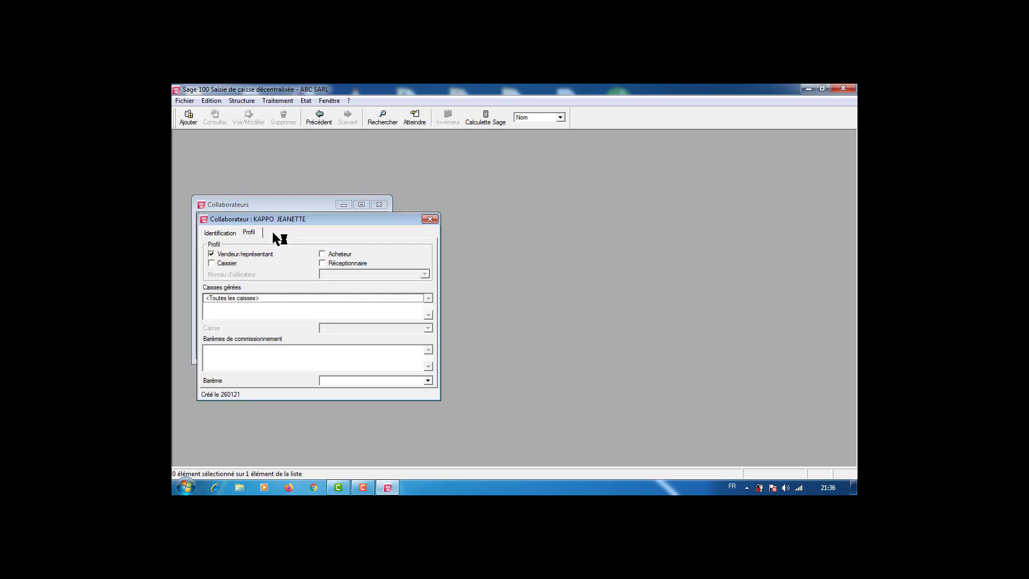
left_click(209, 263)
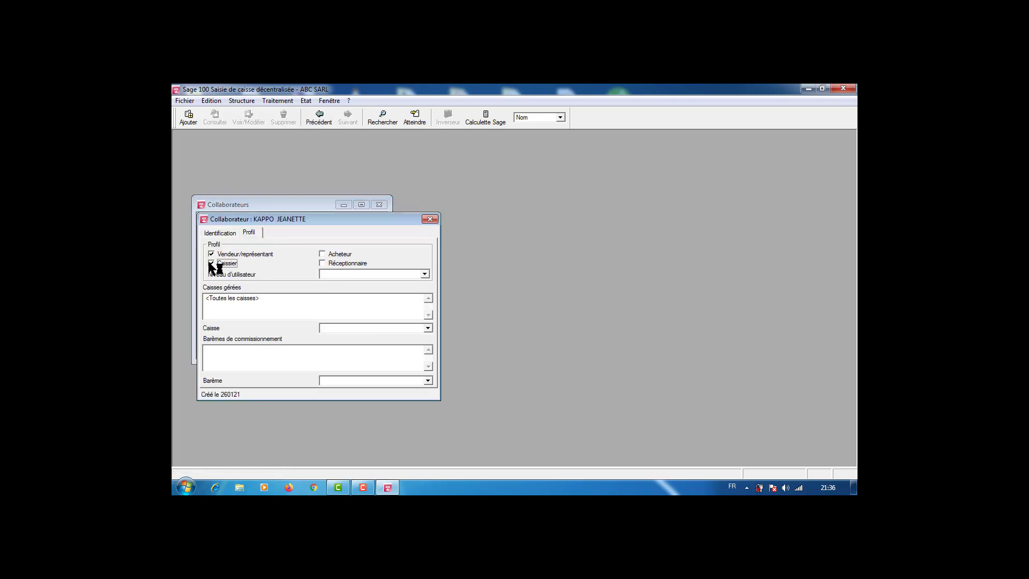
left_click(430, 220)
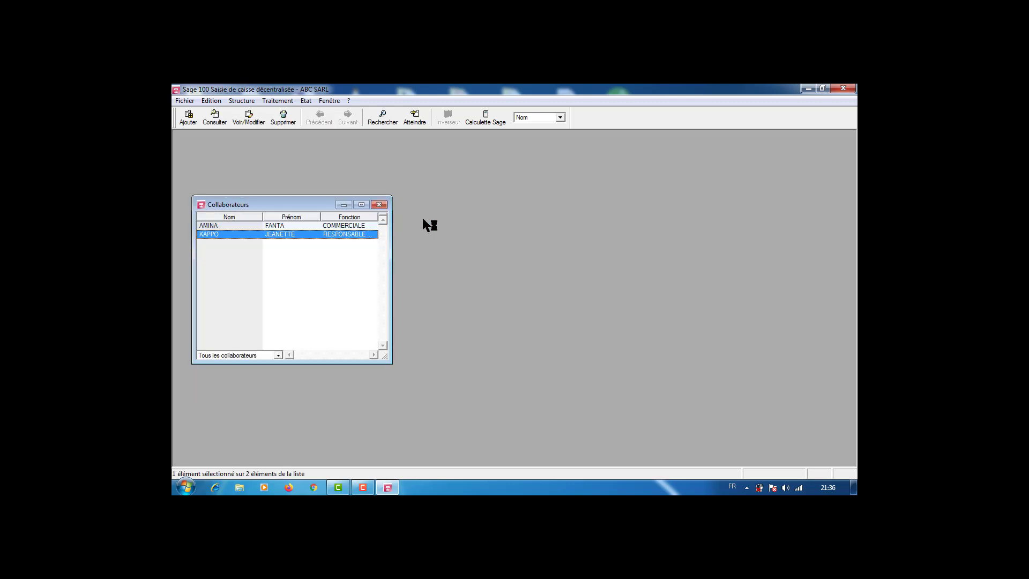
left_click(383, 204)
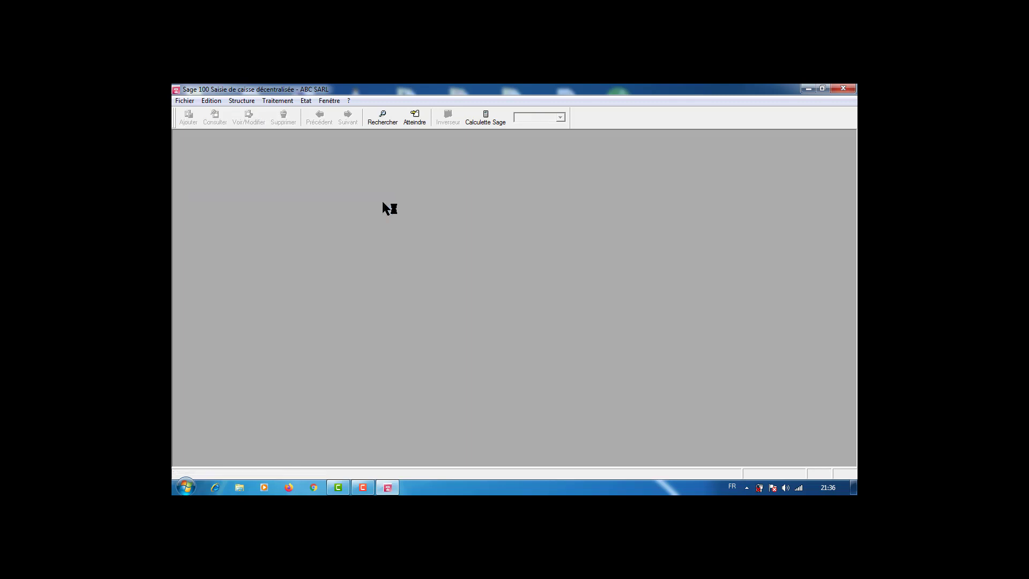
left_click(239, 102)
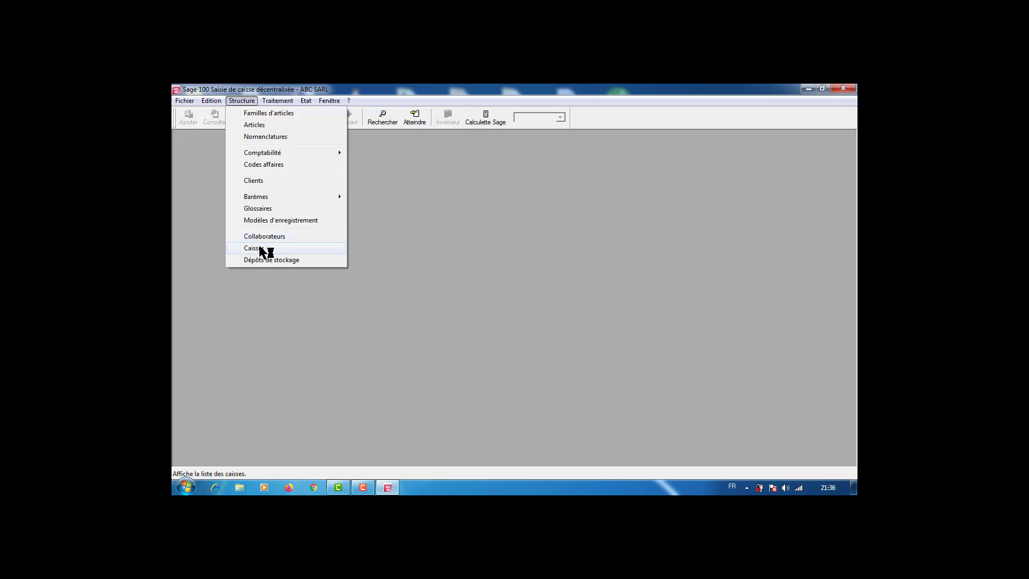
left_click(188, 179)
Start opening the CAISSE PRINCIPALE register and select the second listed collaborator as cashier.
left_click(276, 101)
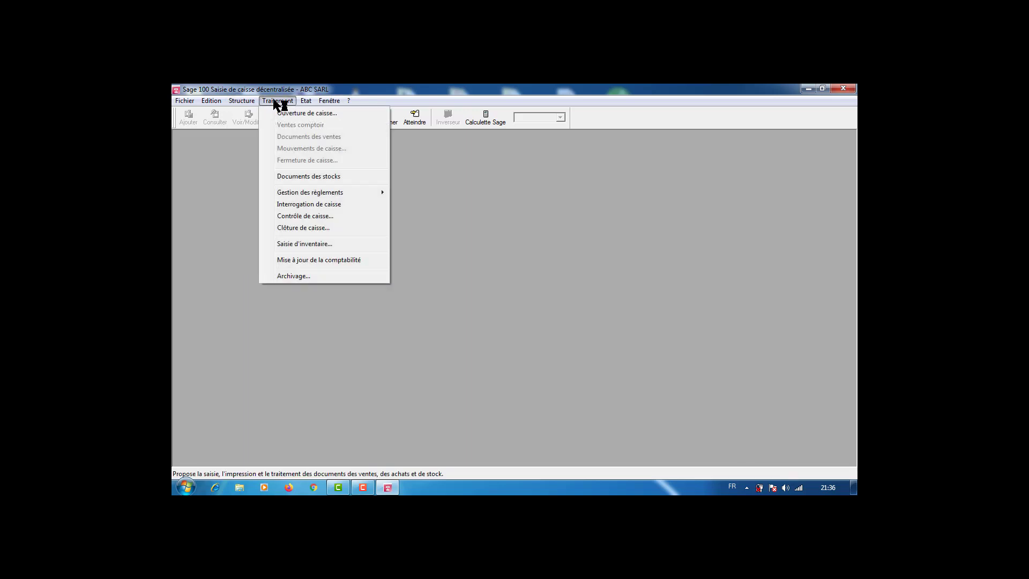
left_click(300, 113)
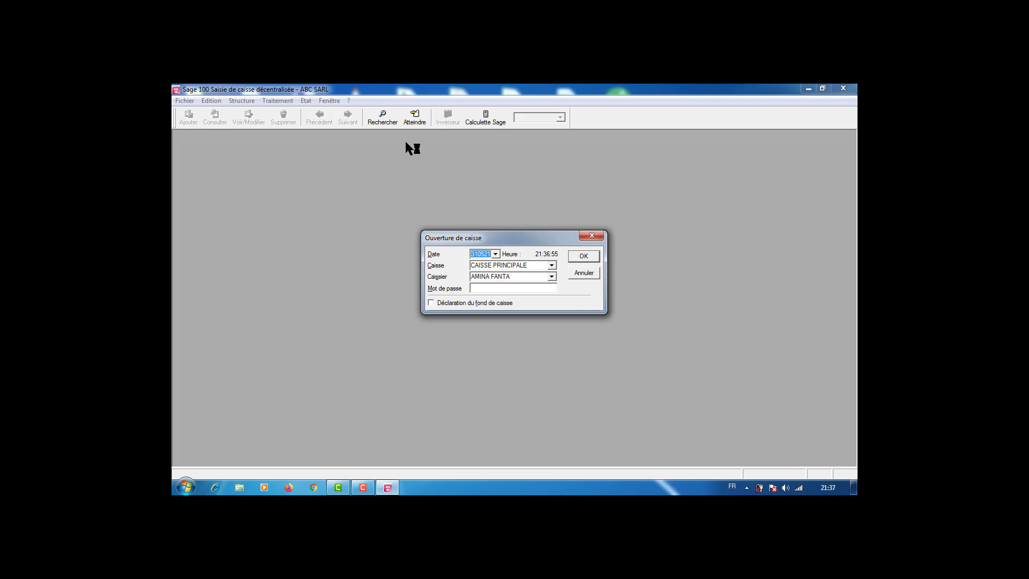
left_click(555, 266)
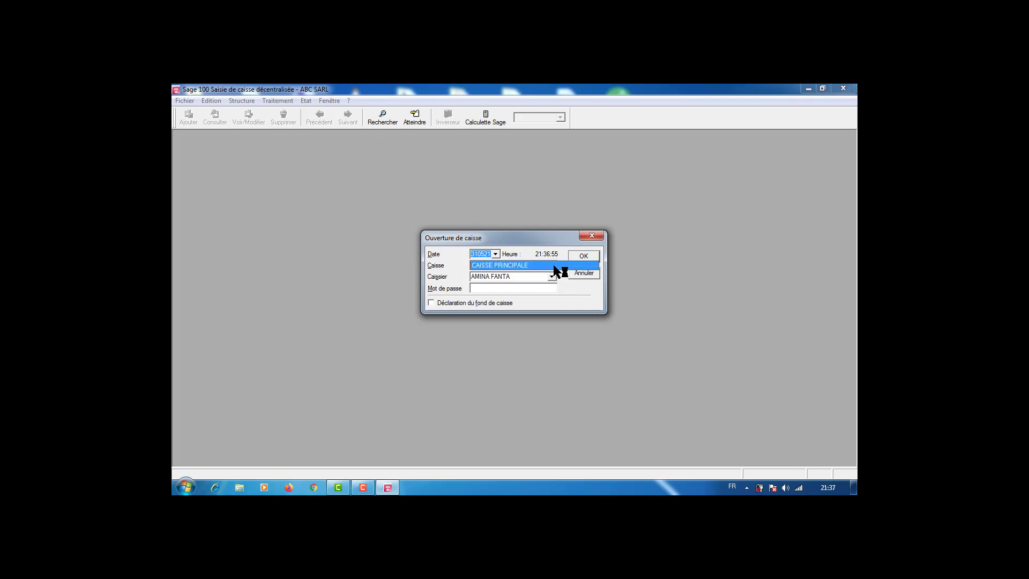
left_click(554, 266)
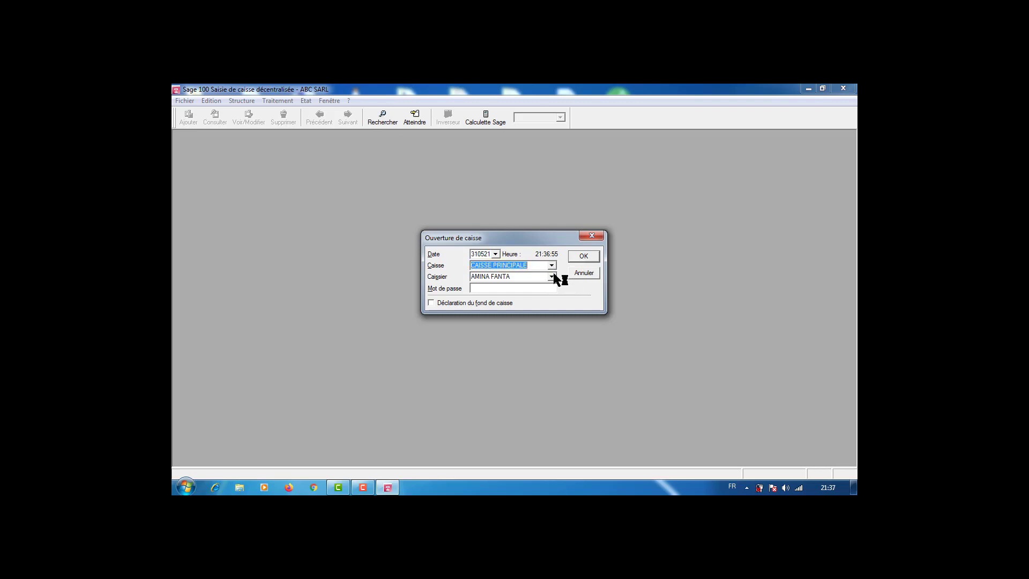
left_click(552, 277)
left_click(554, 278)
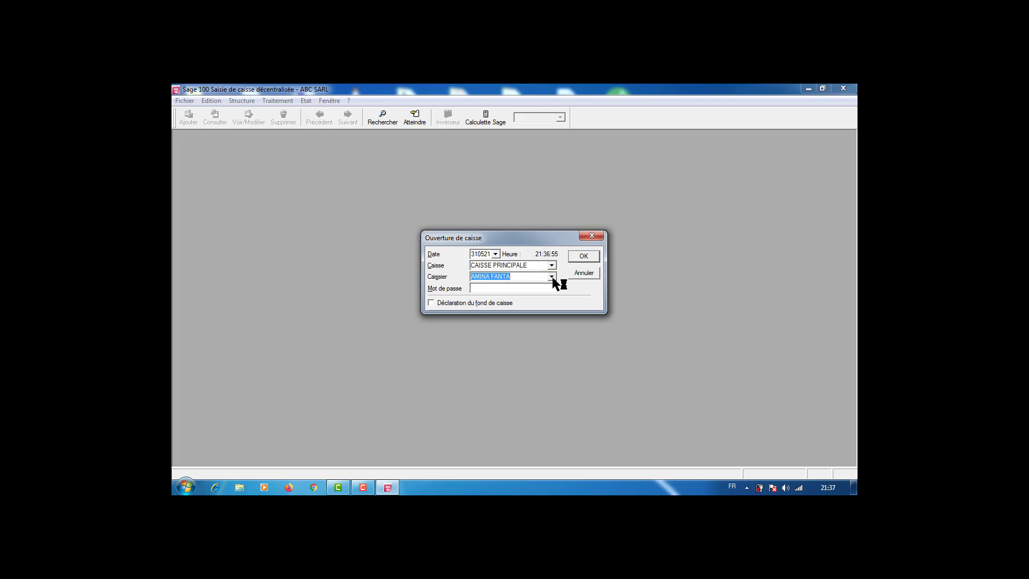
key("BackSpace")
left_click(551, 276)
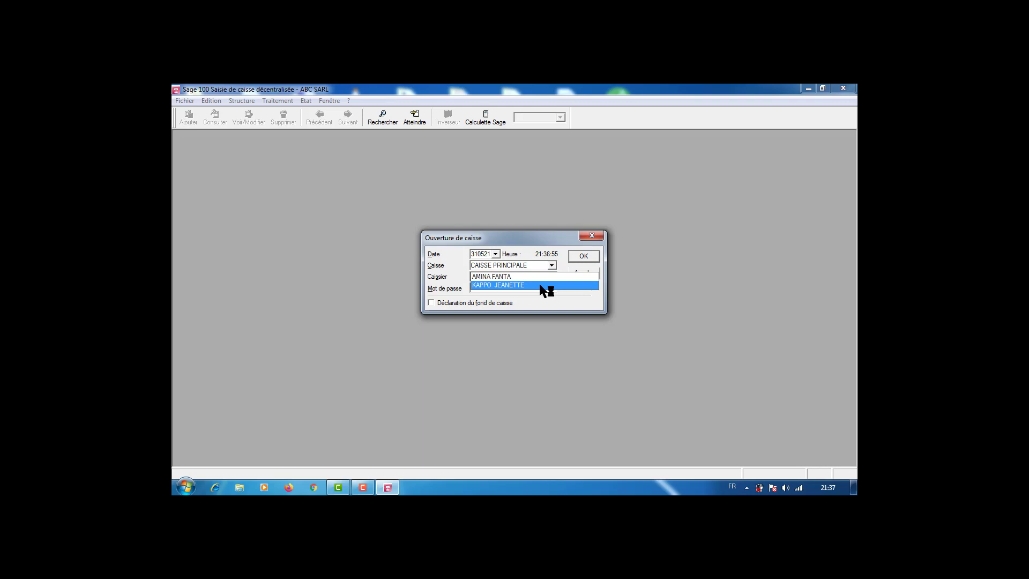
left_click(540, 285)
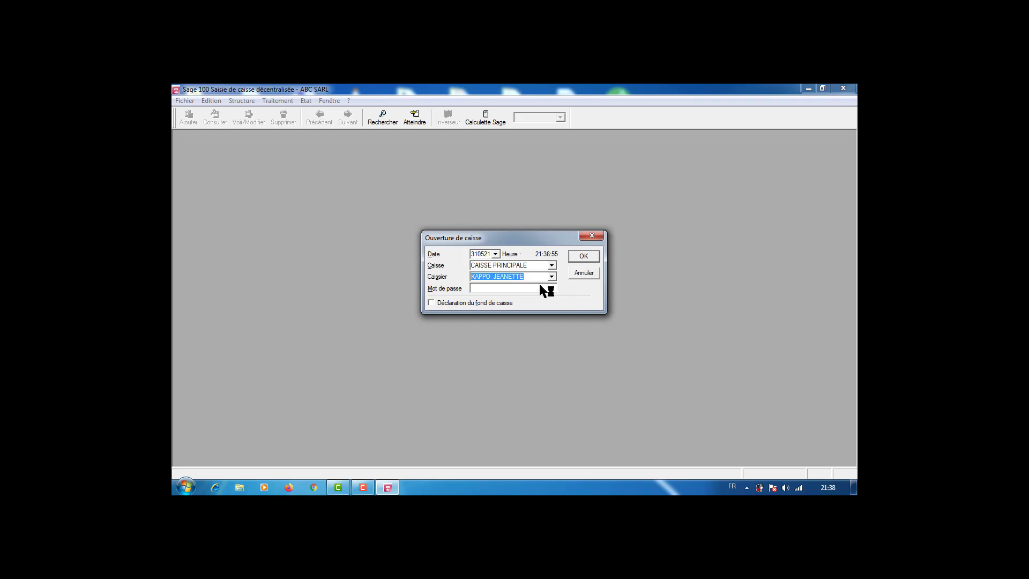
Switch the cashier to the first listed collaborator and back to the second one.
left_click(474, 290)
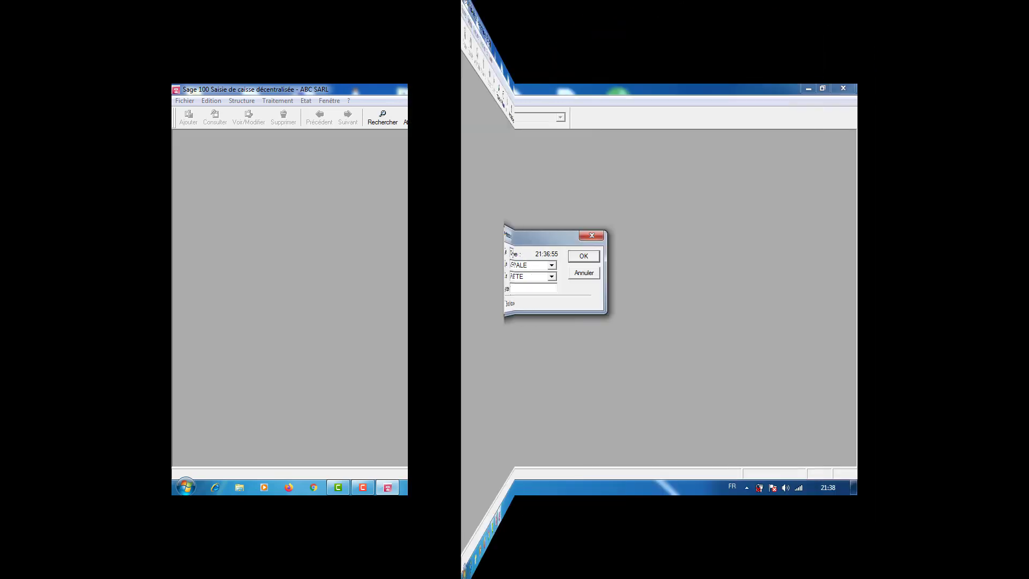
left_click(553, 277)
left_click(553, 276)
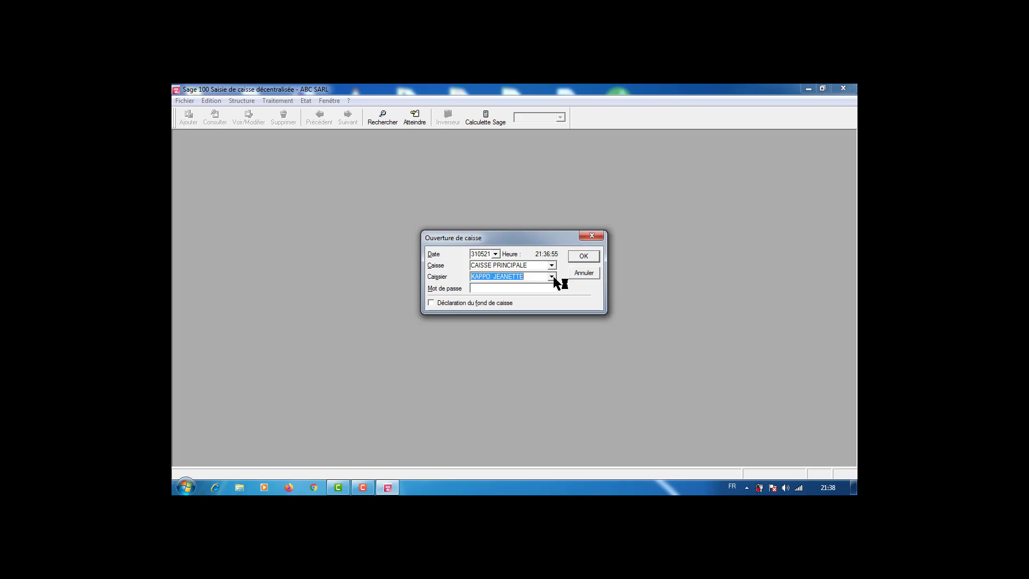
key("BackSpace")
left_click(552, 277)
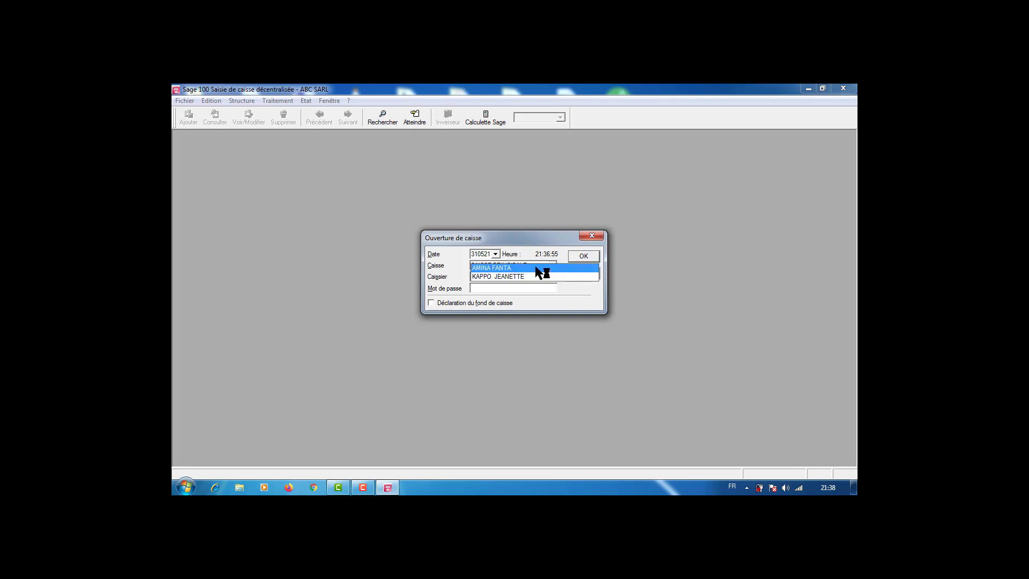
left_click(536, 268)
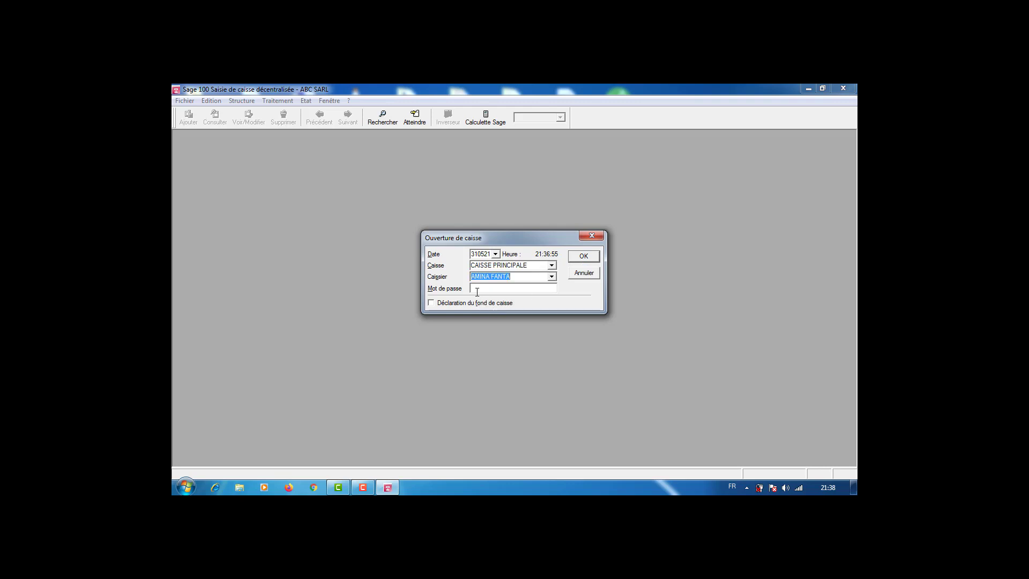
key("BackSpace")
left_click(551, 276)
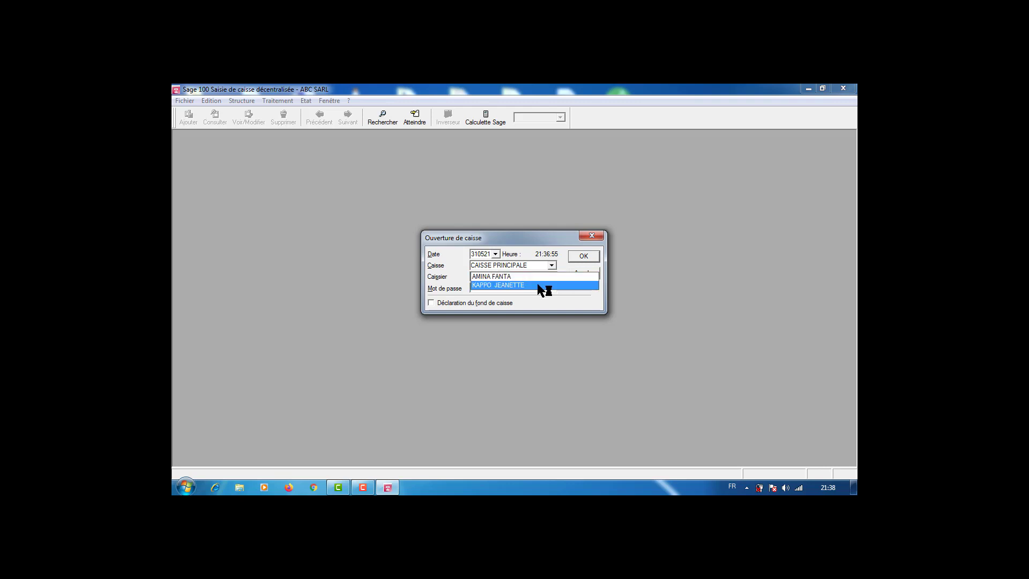
left_click(541, 287)
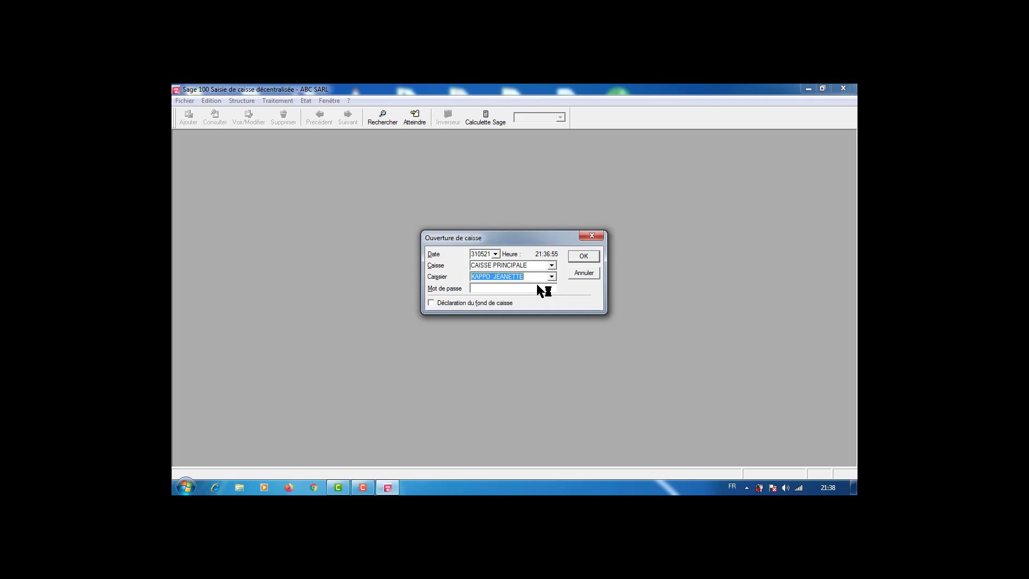
Enable the cash float declaration and declare a float of 200000 for Tenue de compte (XAF) to open the register.
left_click(431, 303)
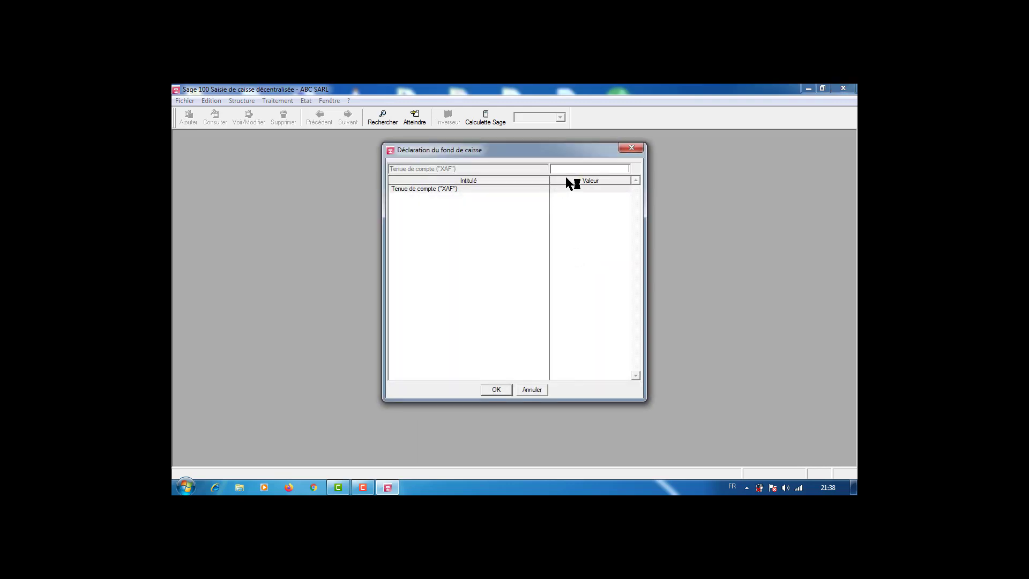
type("200000")
key("Return")
left_click(500, 391)
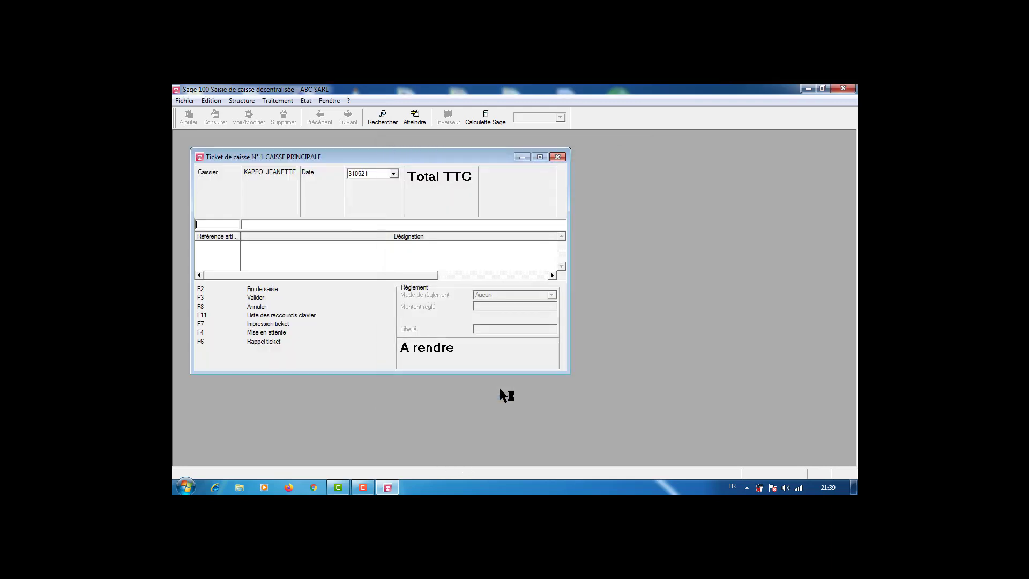
Maximize the register ticket window and widen the Référence article column to show its full heading.
left_click(540, 156)
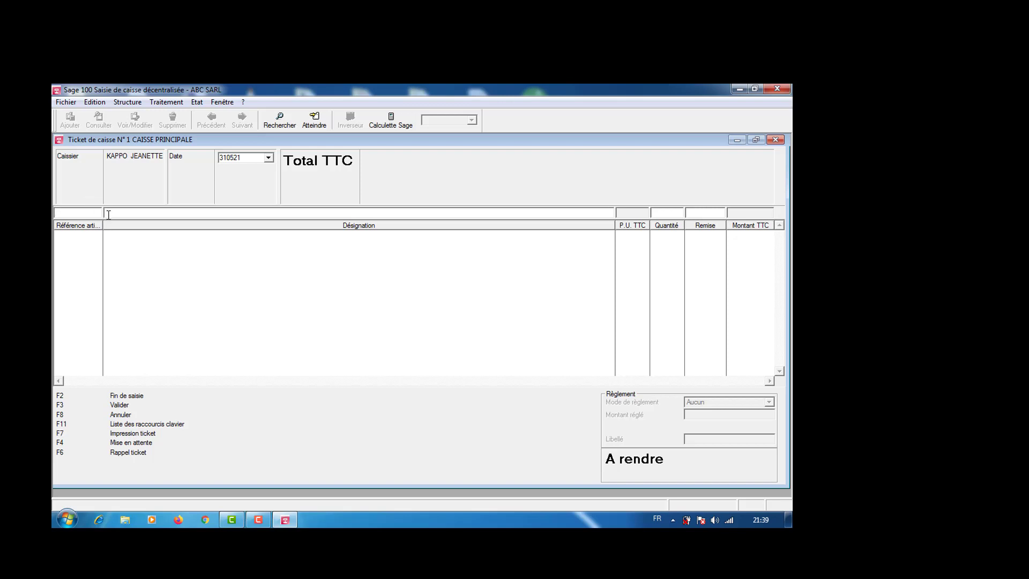
mouse_move(102, 225)
left_mouse_down()
mouse_move(123, 225)
mouse_move(107, 224)
left_mouse_up()
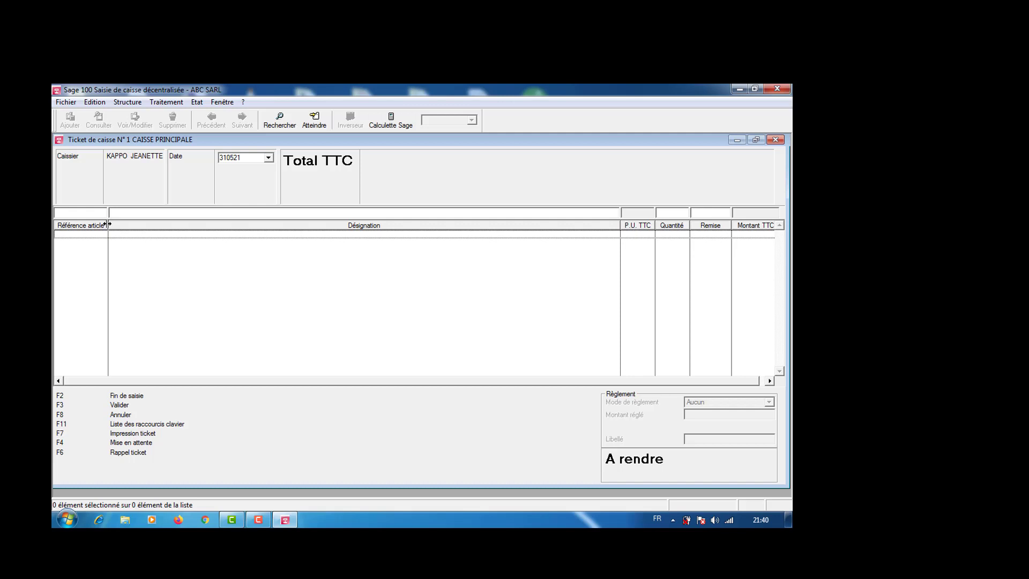
Review the article families, view the PRODUIT PHARMACEUTIQUE family's main details, and close the list.
left_click(127, 103)
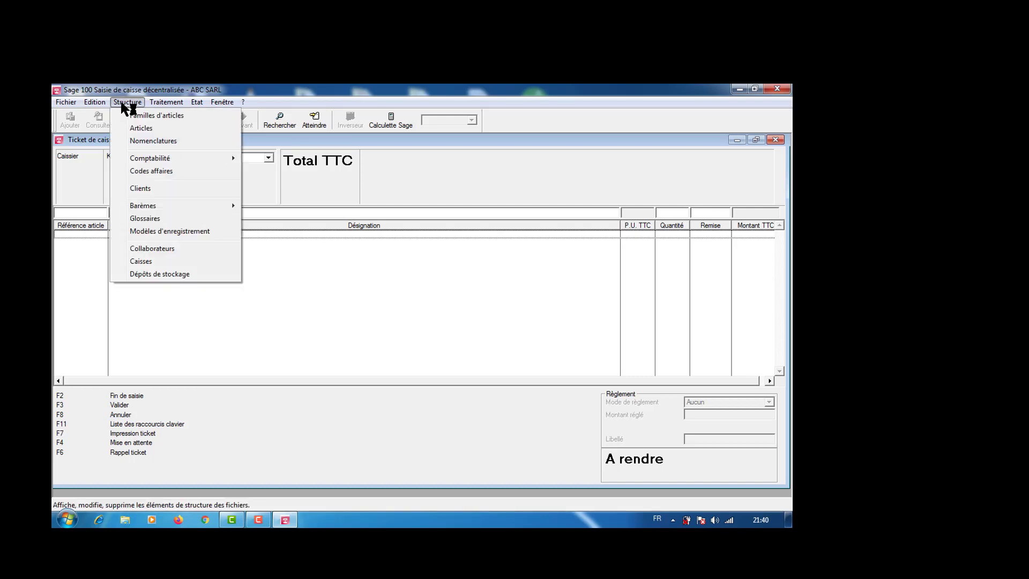
left_click(146, 115)
double_click(186, 190)
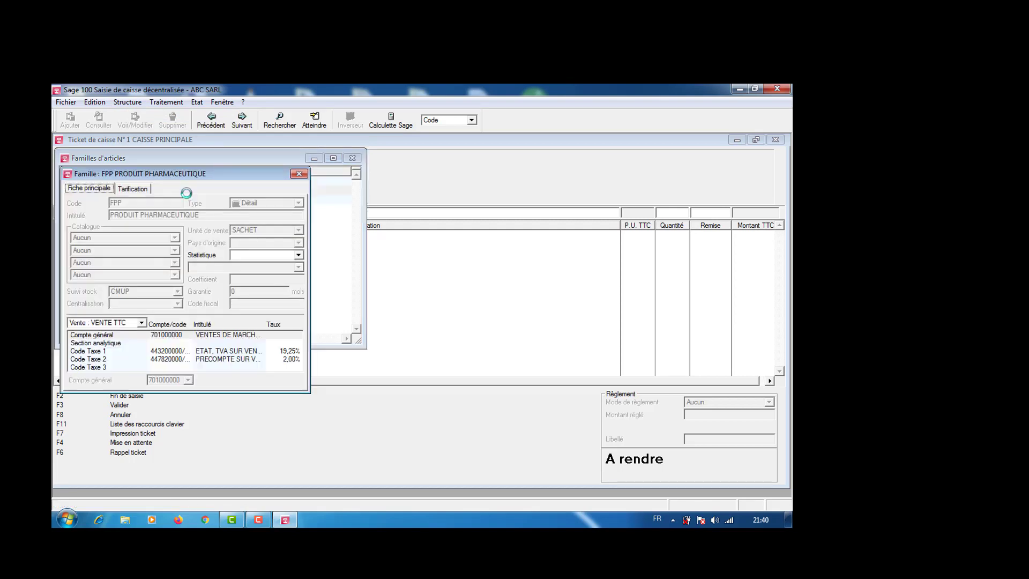
left_click(299, 174)
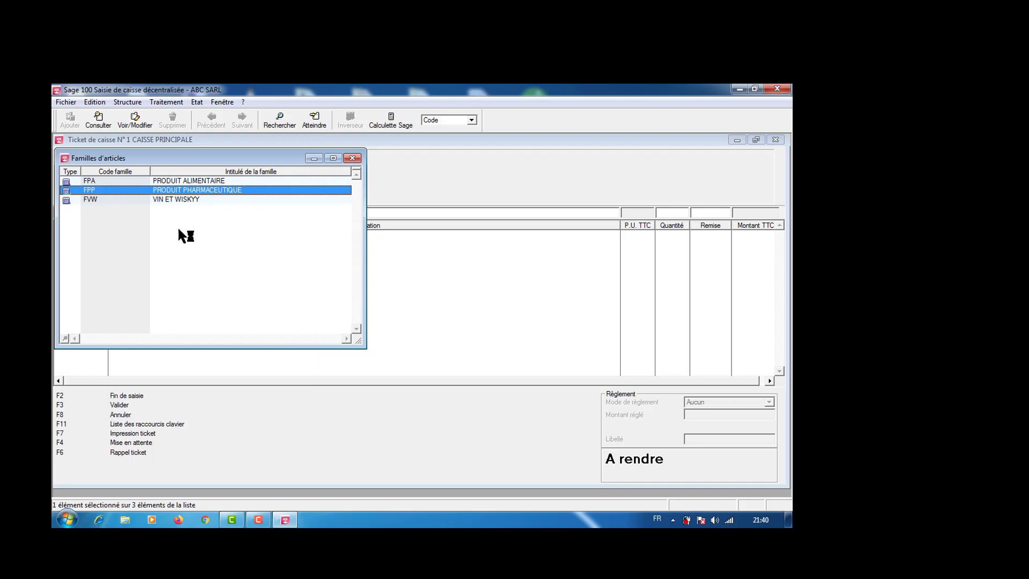
right_click(158, 191)
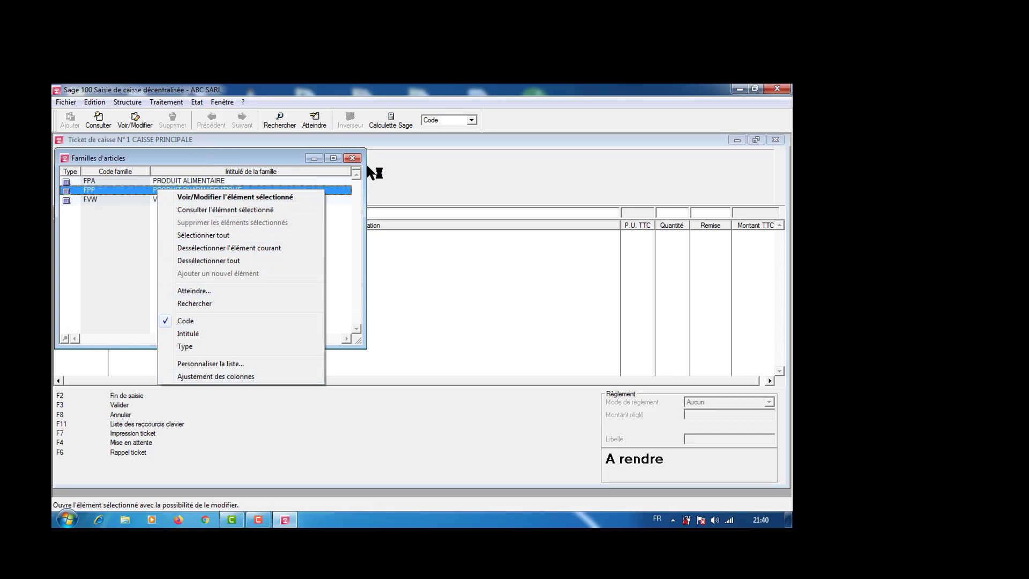
left_click(352, 158)
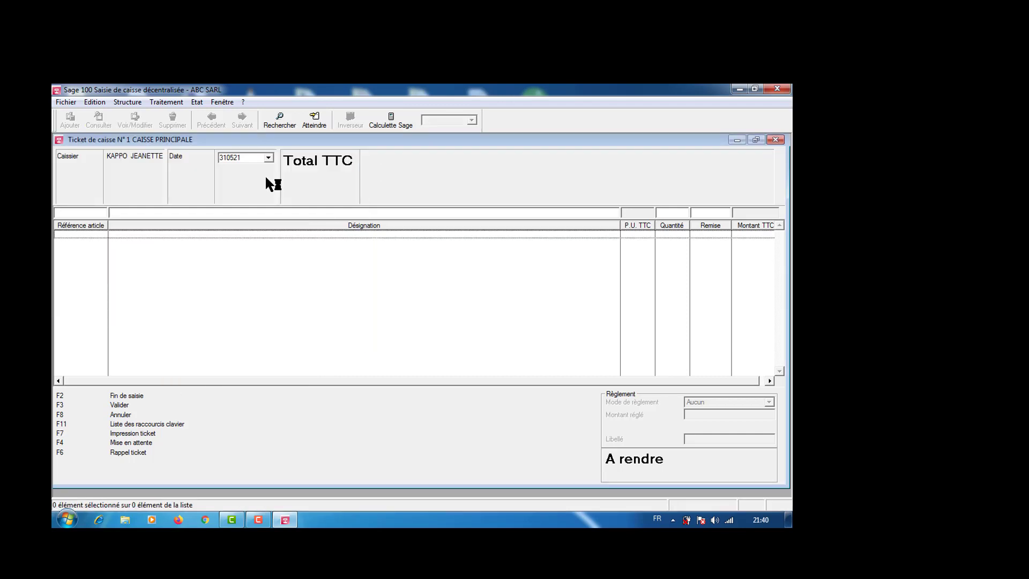
Review the list of articles, select all of them, and close the list.
left_click(122, 103)
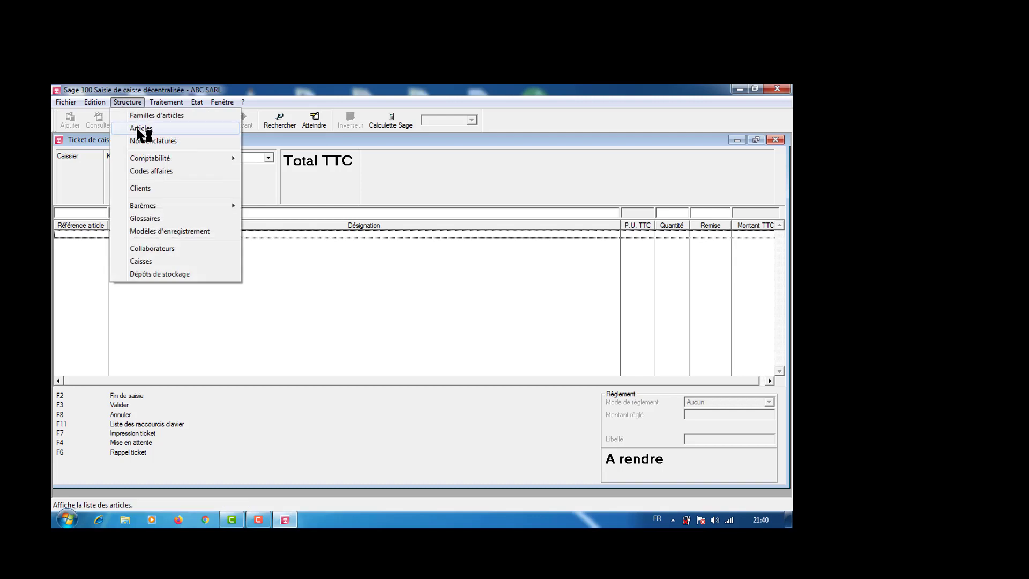
left_click(136, 129)
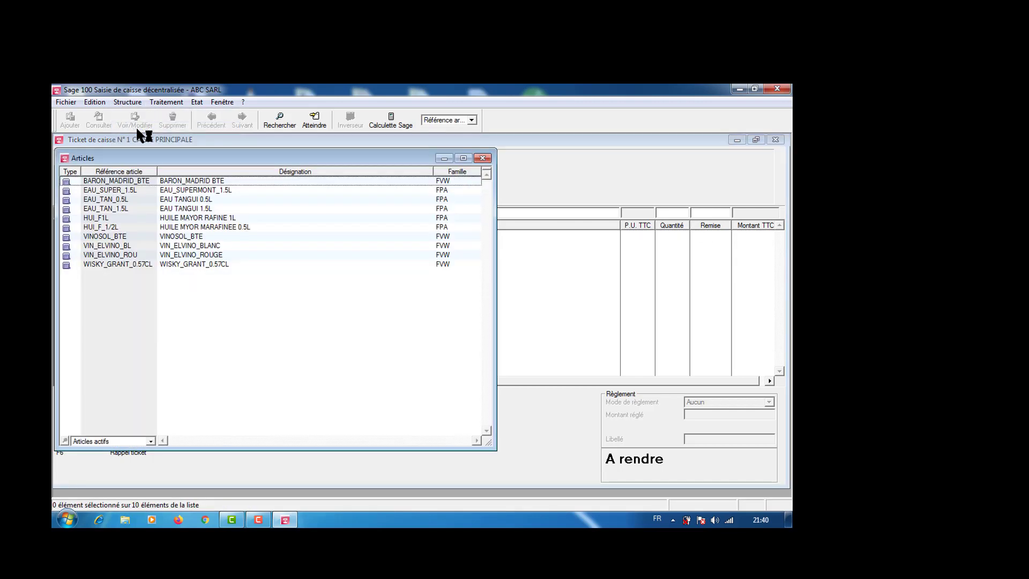
right_click(167, 242)
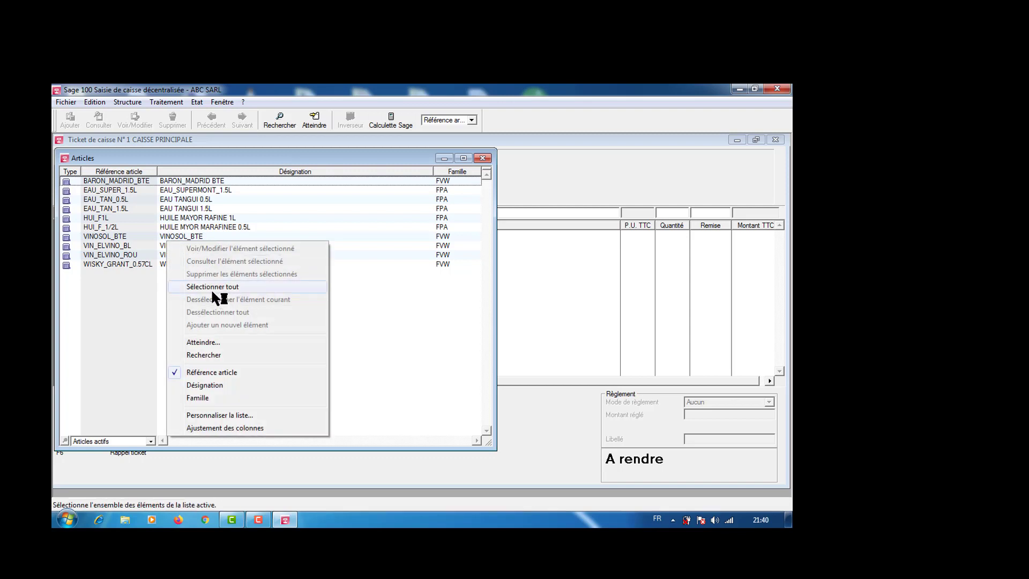
left_click(213, 286)
right_click(170, 221)
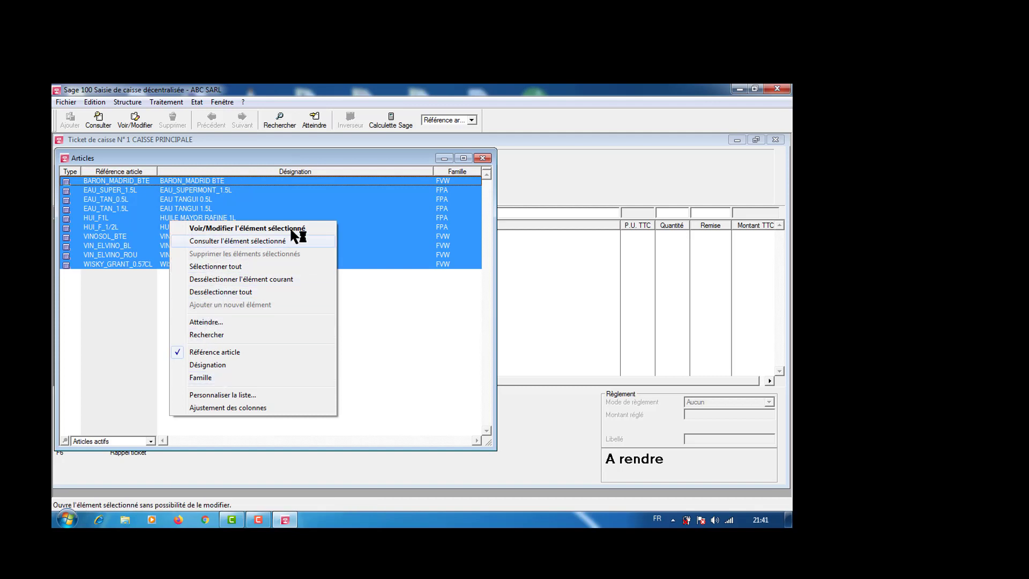
left_click(435, 315)
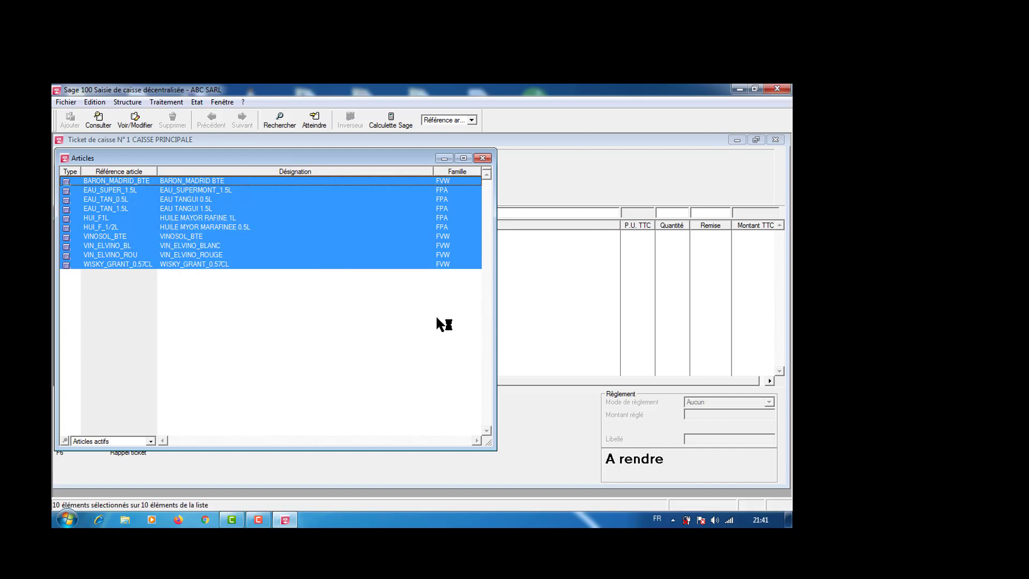
left_click(483, 158)
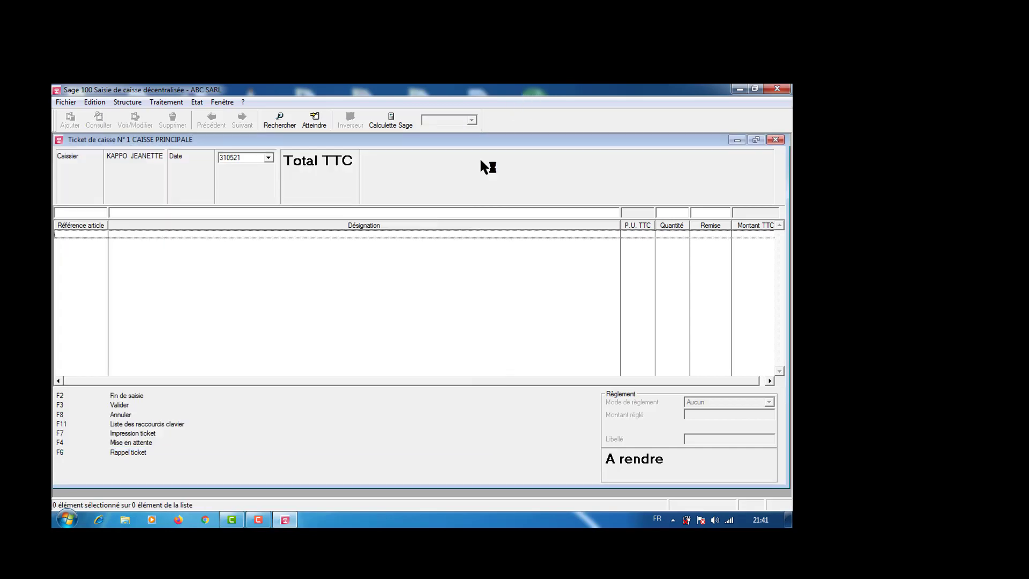
left_click(67, 101)
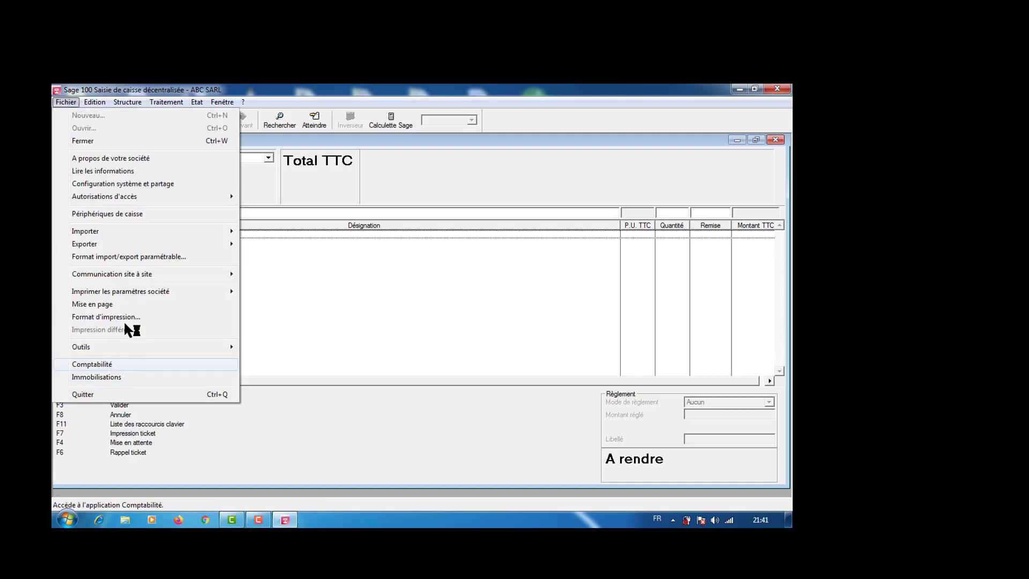
left_click(430, 291)
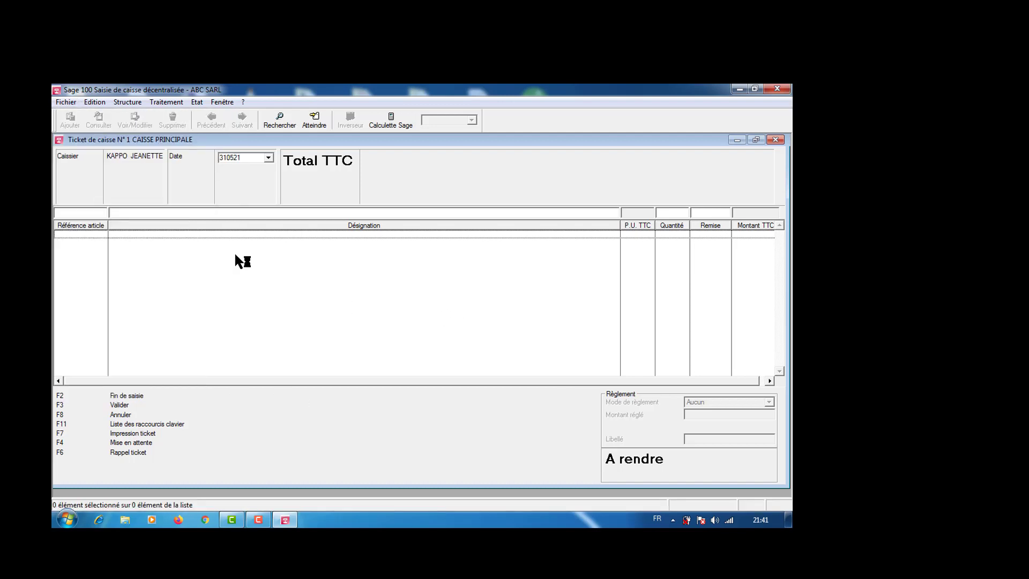
Add the BARON_MADRID BTE article to the ticket with quantity 3, and narrow the Désignation column slightly.
left_click(70, 214)
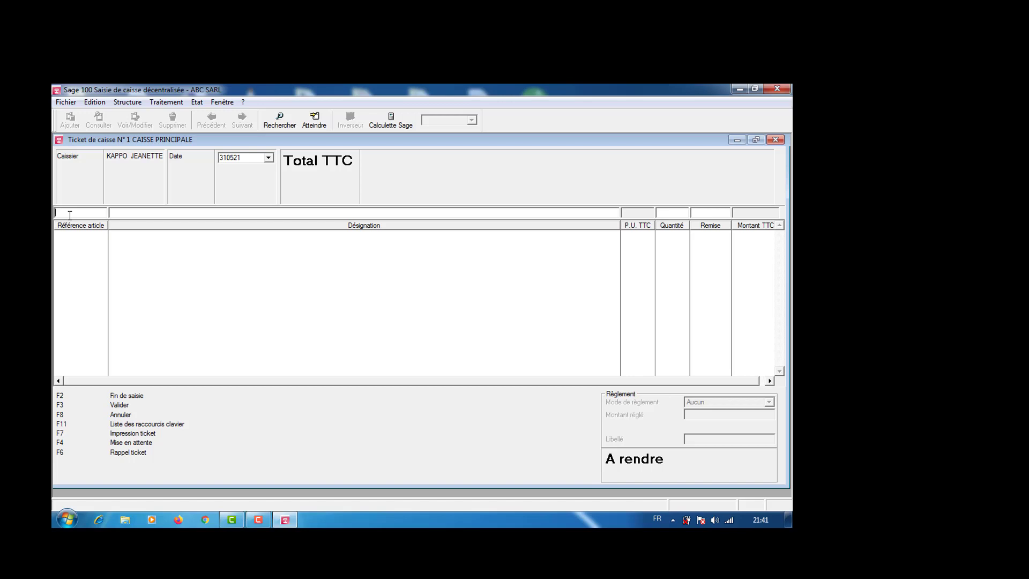
type("A")
key("Tab")
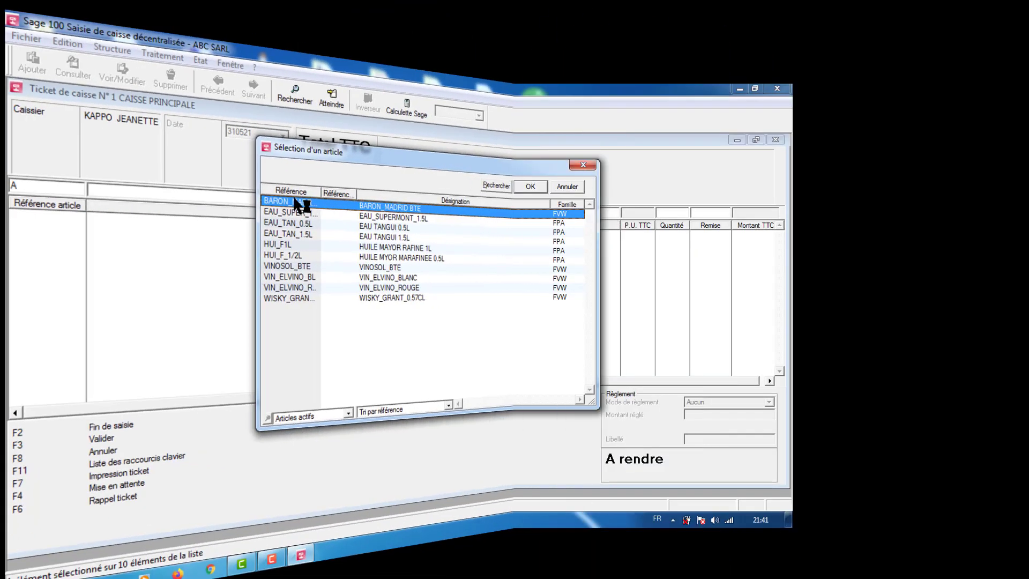
double_click(286, 214)
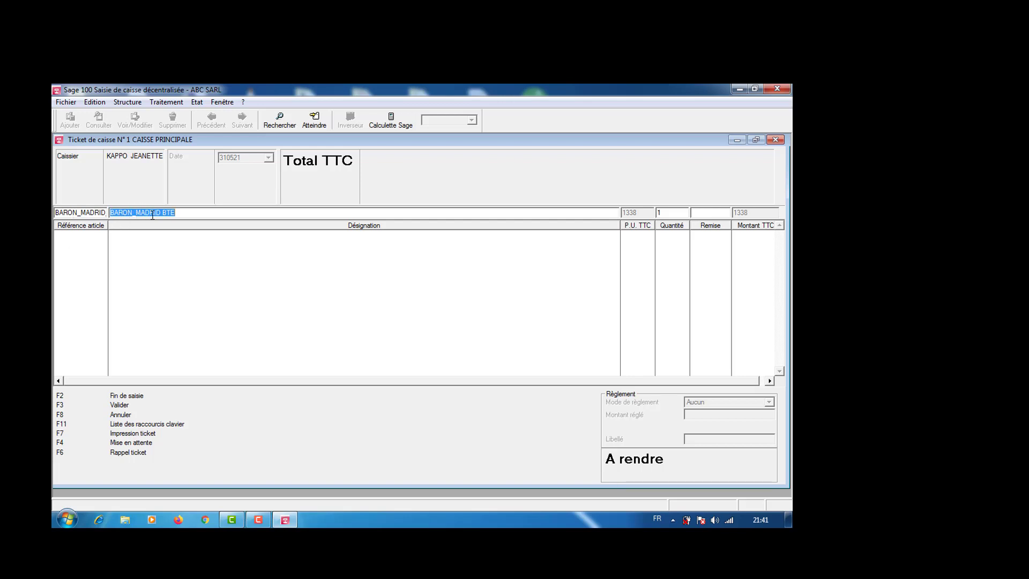
left_click(174, 214)
key("shift+Tab")
type("3")
key("Return")
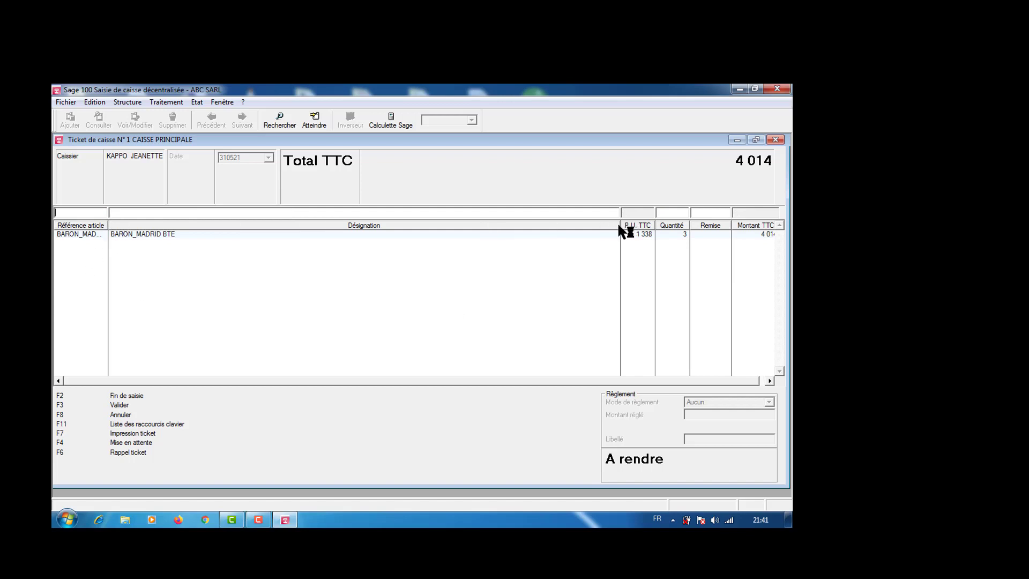
mouse_move(621, 225)
left_mouse_down()
mouse_move(588, 223)
mouse_move(601, 222)
left_mouse_up()
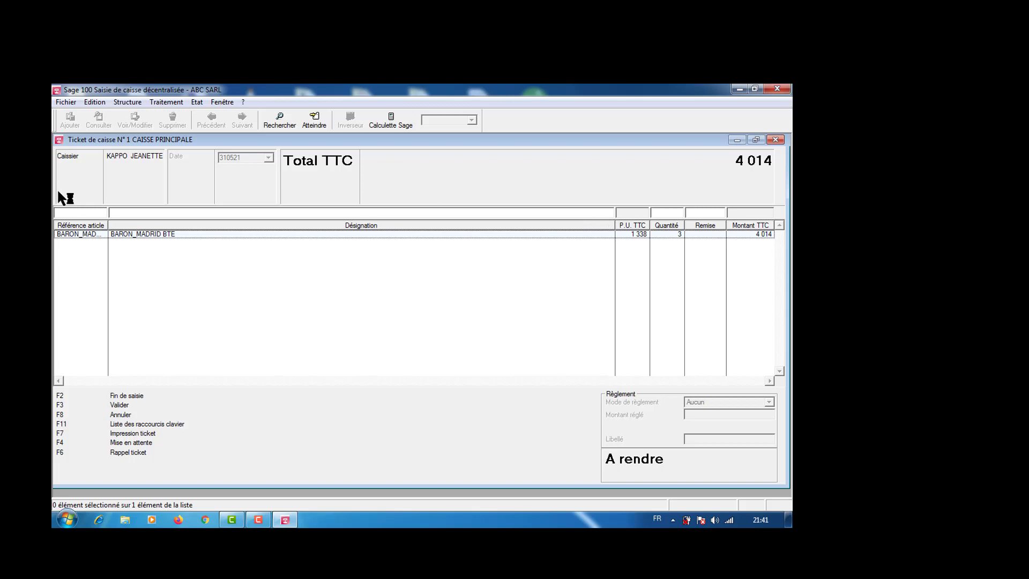
Add the VIN_ELVINO_BLANC article to the ticket with a quantity of 5.
left_click(69, 214)
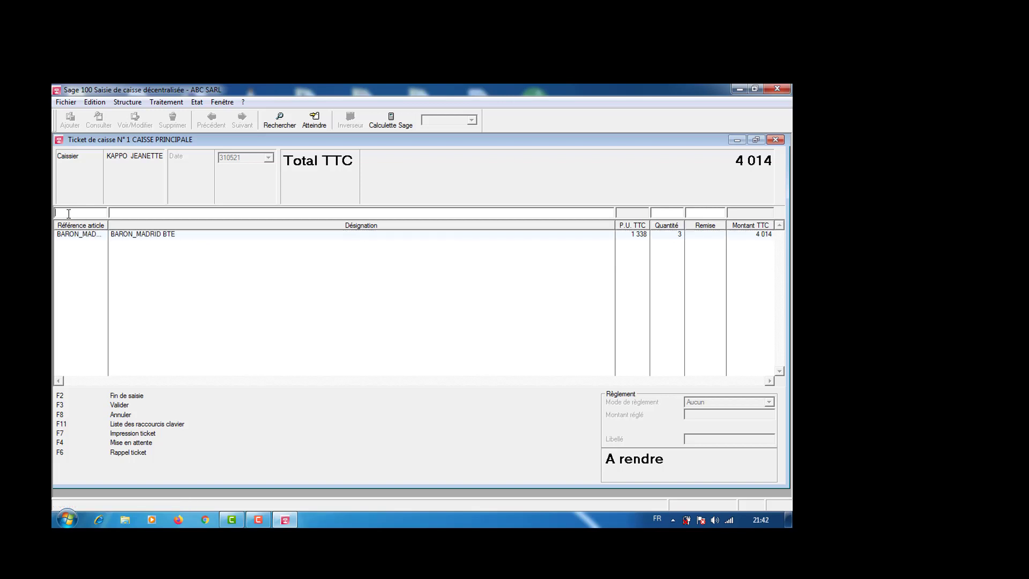
type("A")
key("Return")
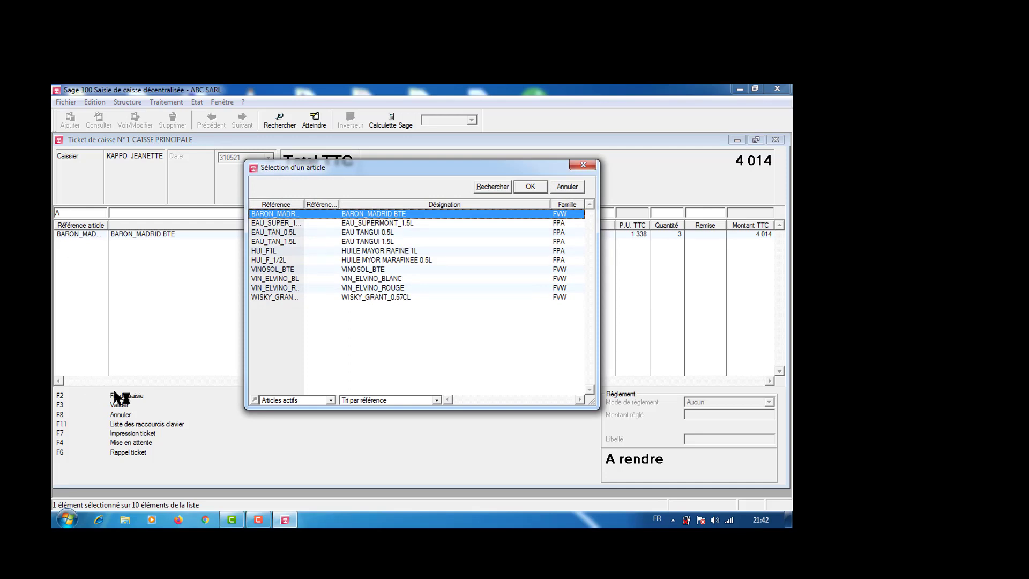
double_click(271, 280)
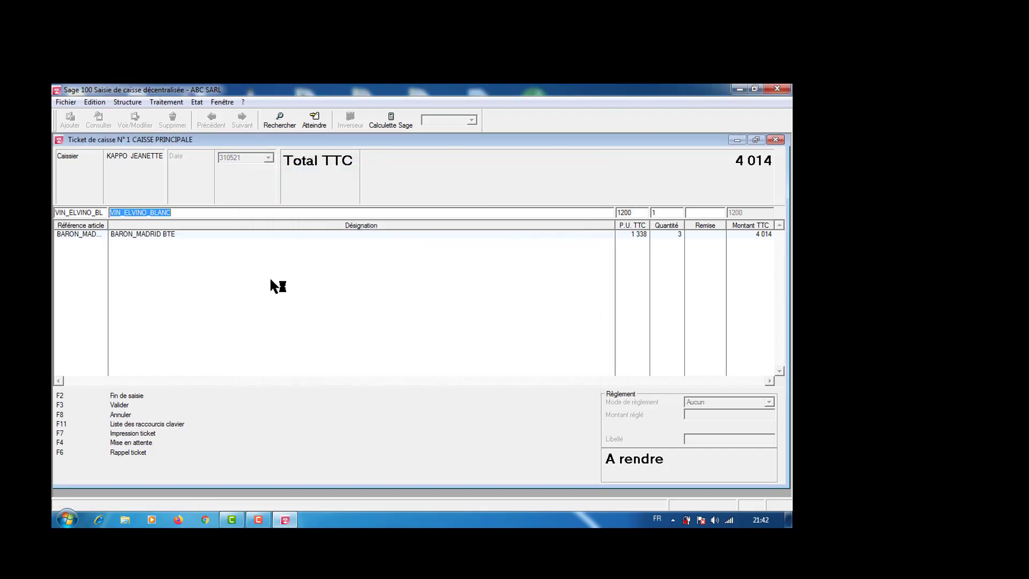
key("Tab")
key("Tab")
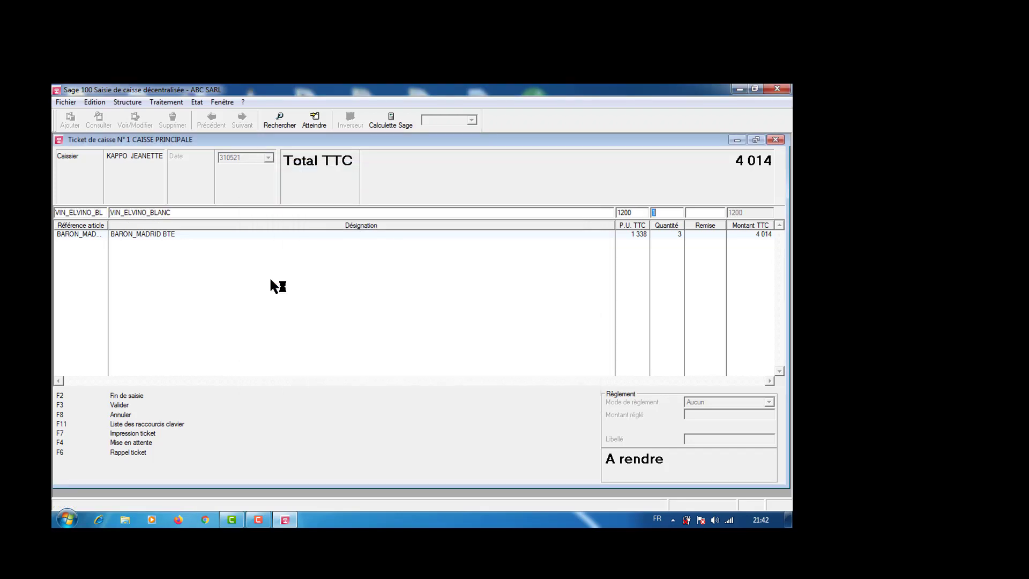
type("5")
key("Return")
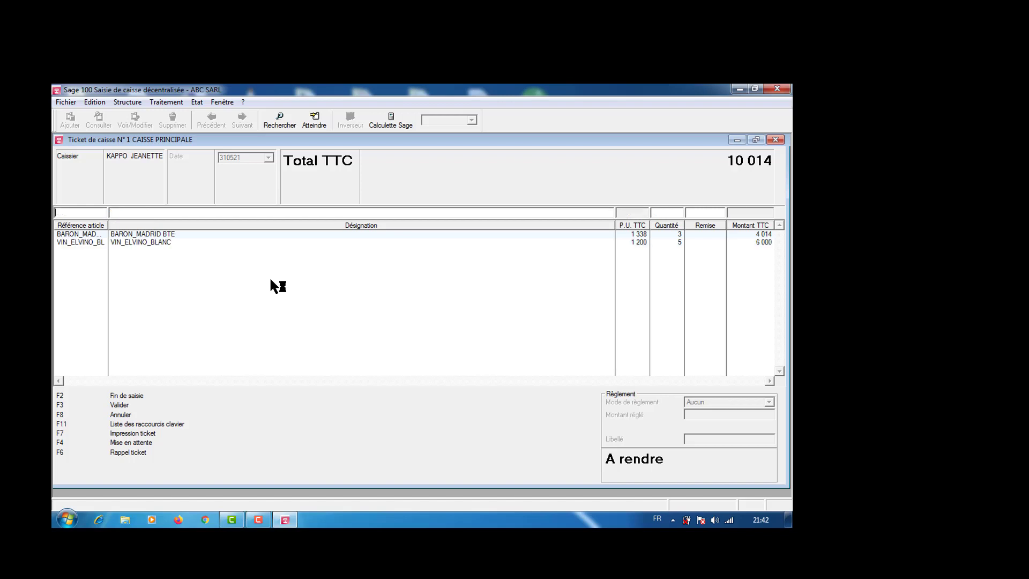
Add the WISKY_GRANT_0.57CL article to the ticket with a quantity of 1.
type("T")
key("Tab")
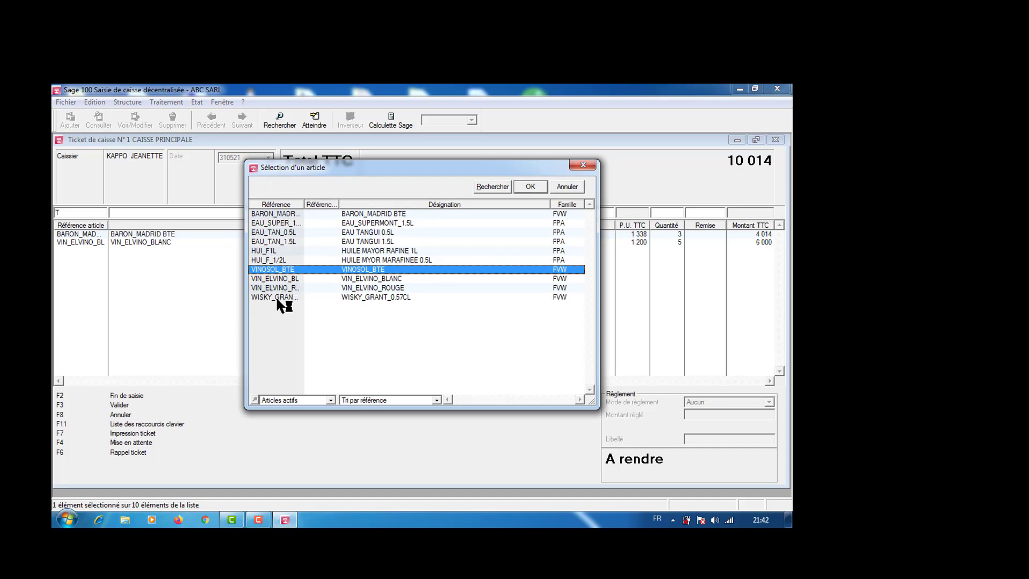
double_click(278, 299)
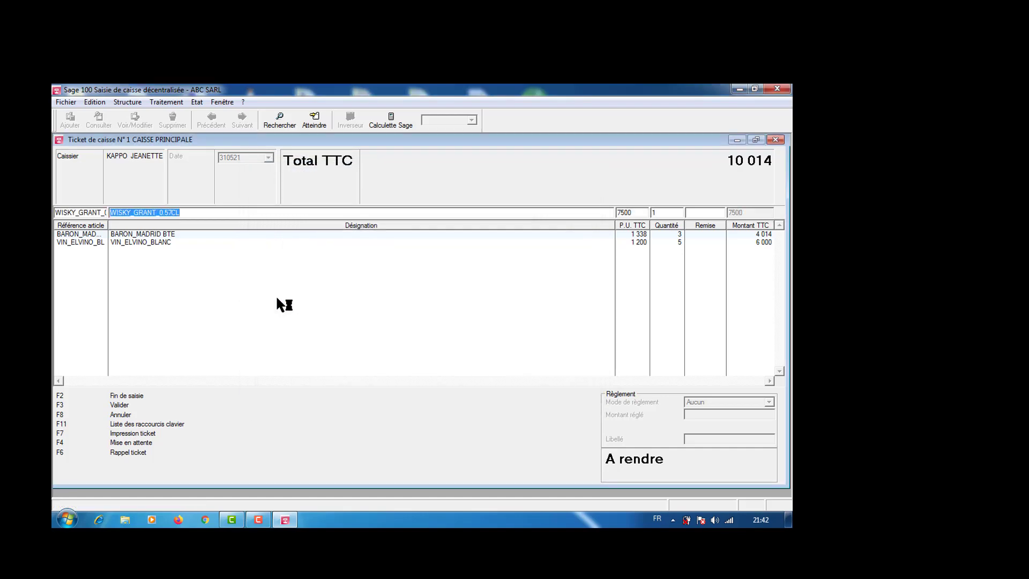
key("Tab")
key("Tab")
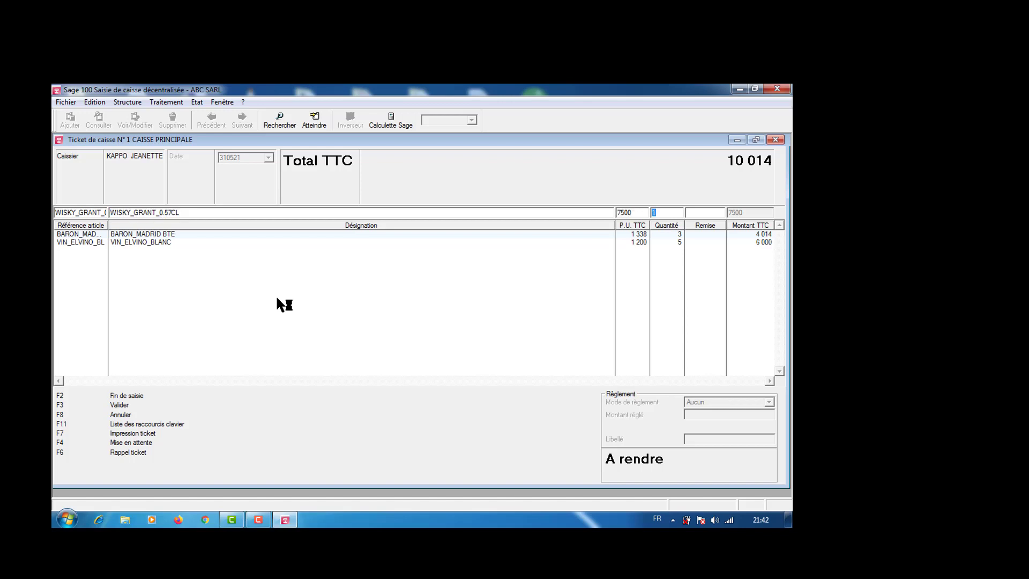
key("Return")
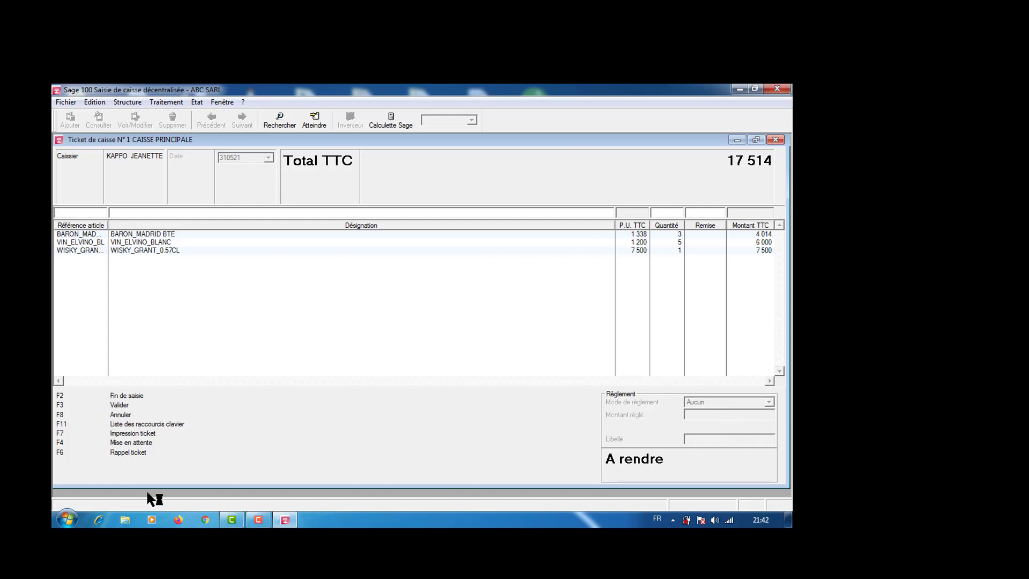
End the ticket's article entry and set the payment mode to ESPECE.
key("F2")
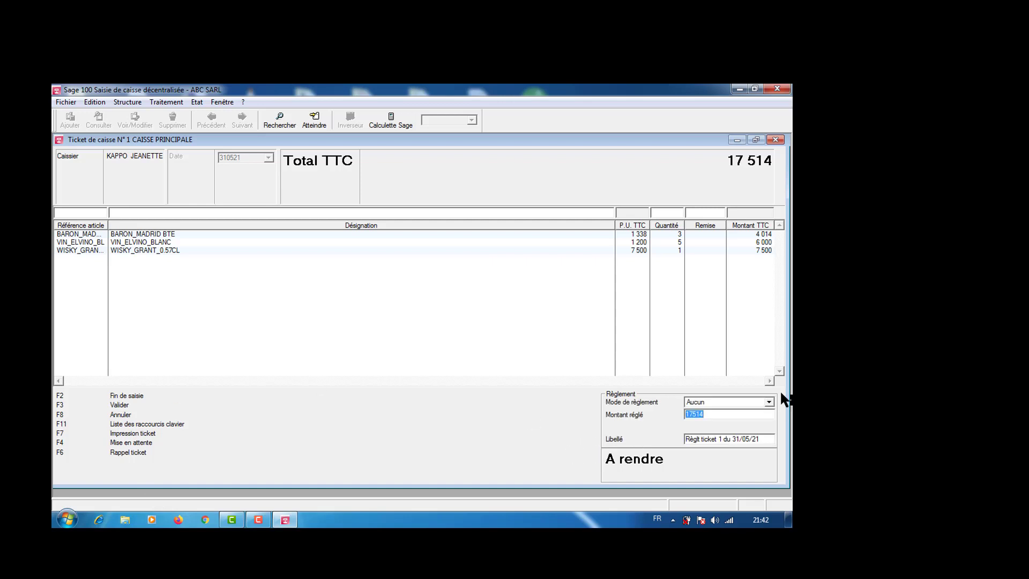
left_click(770, 402)
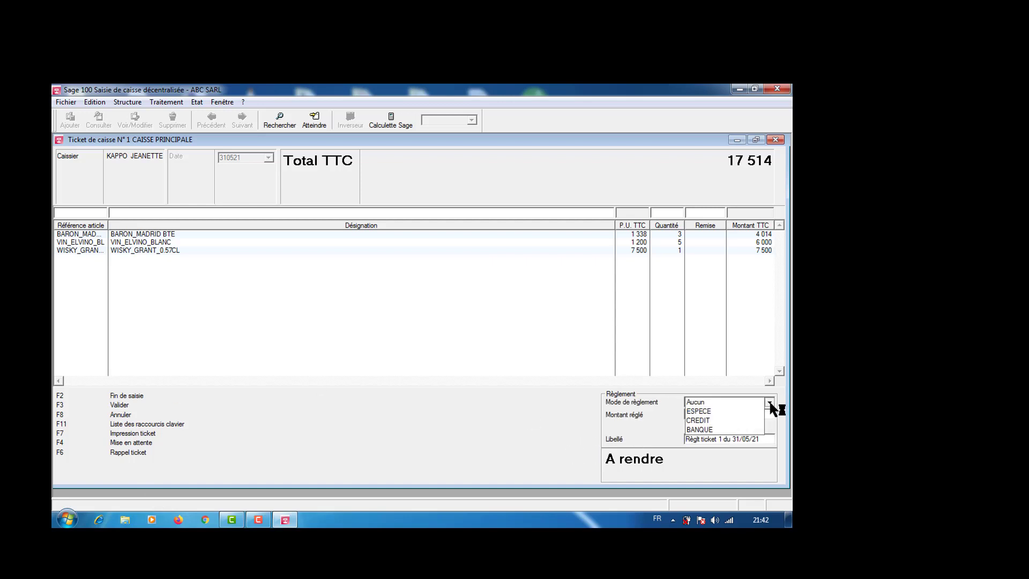
left_click(726, 413)
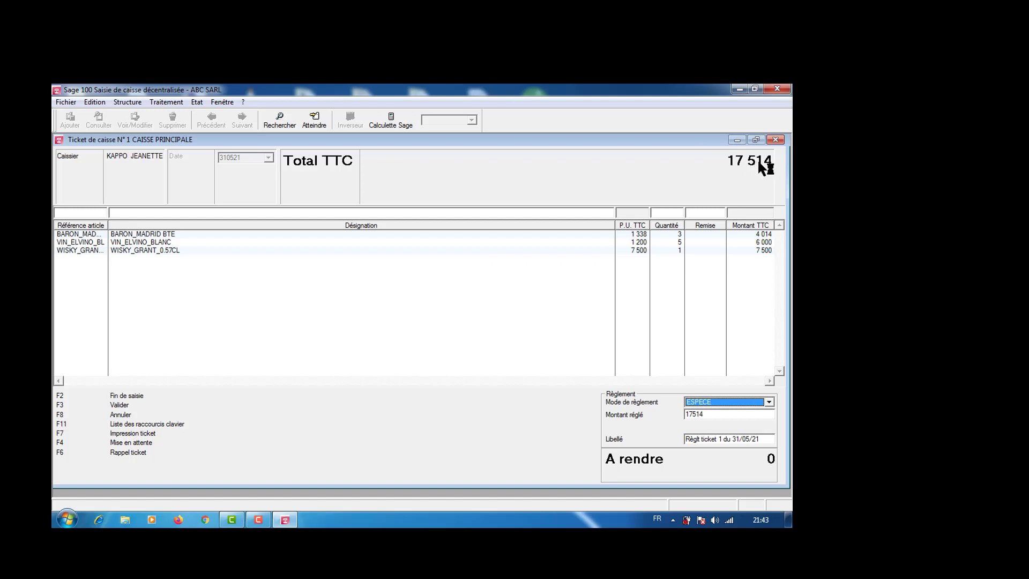
Set the amount paid on the ticket to 20000.
left_click(705, 418)
key("BackSpace")
key("BackSpace")
key("BackSpace")
key("BackSpace")
key("BackSpace")
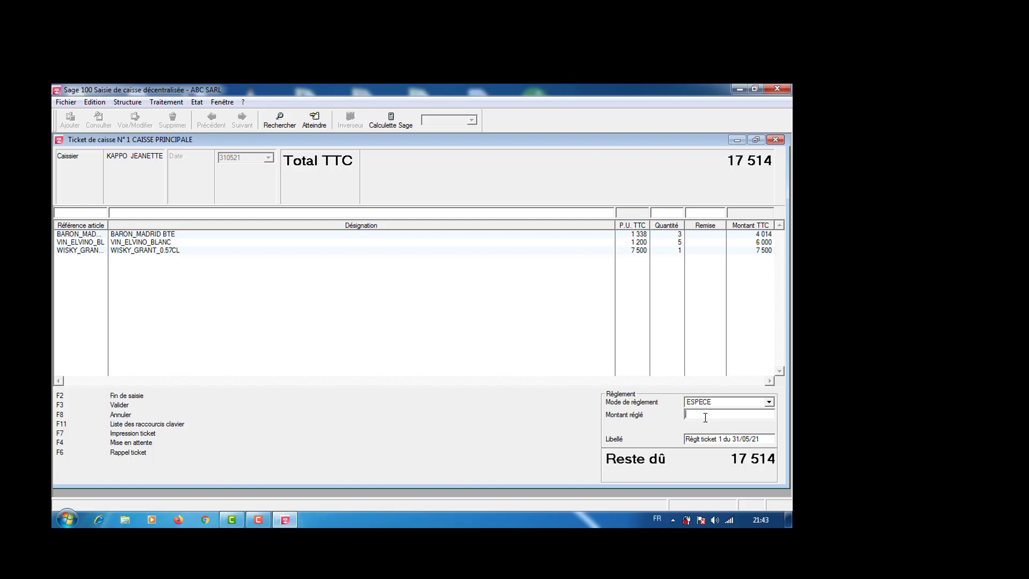
type("20000")
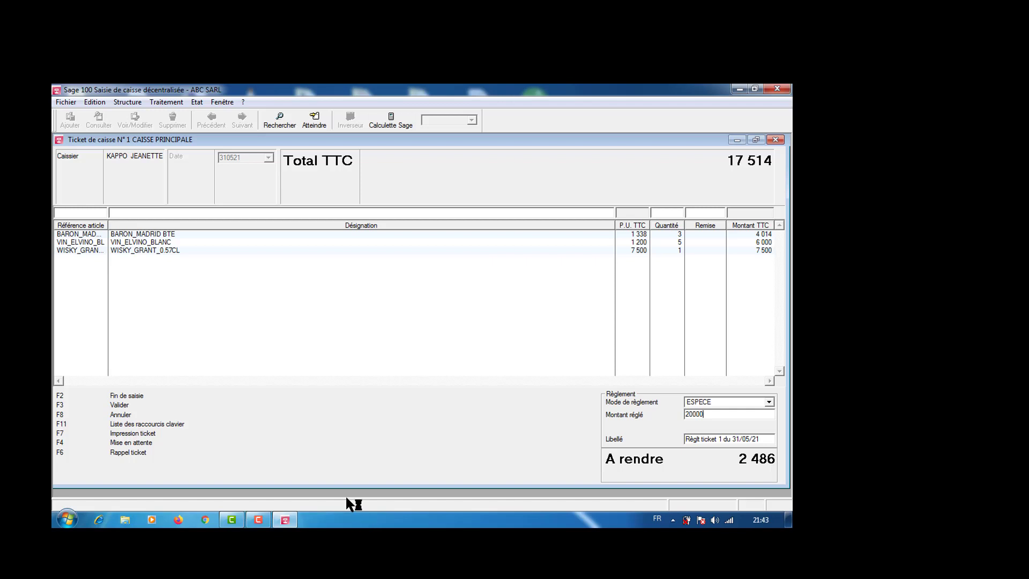
left_click(250, 521)
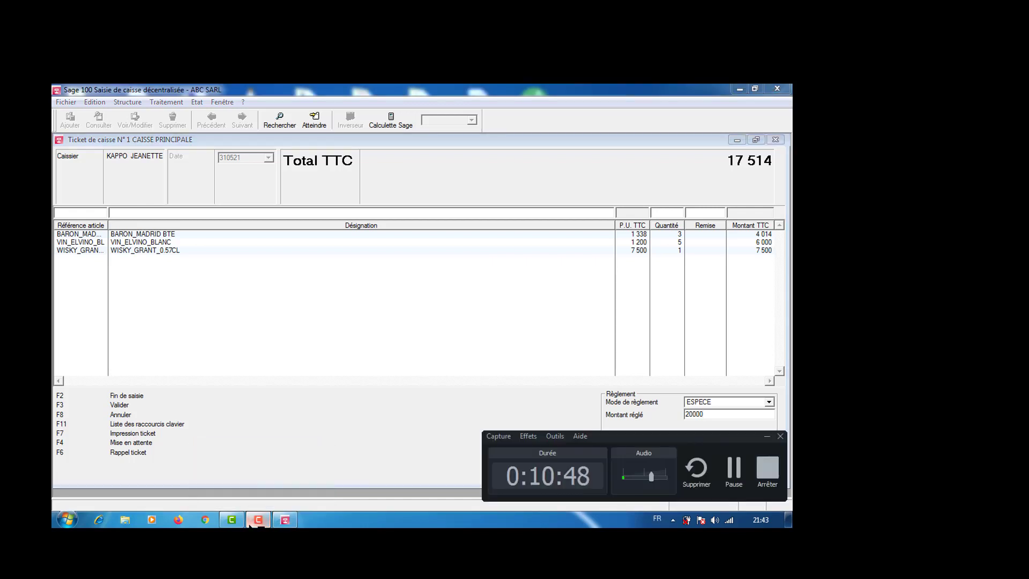
left_click(768, 437)
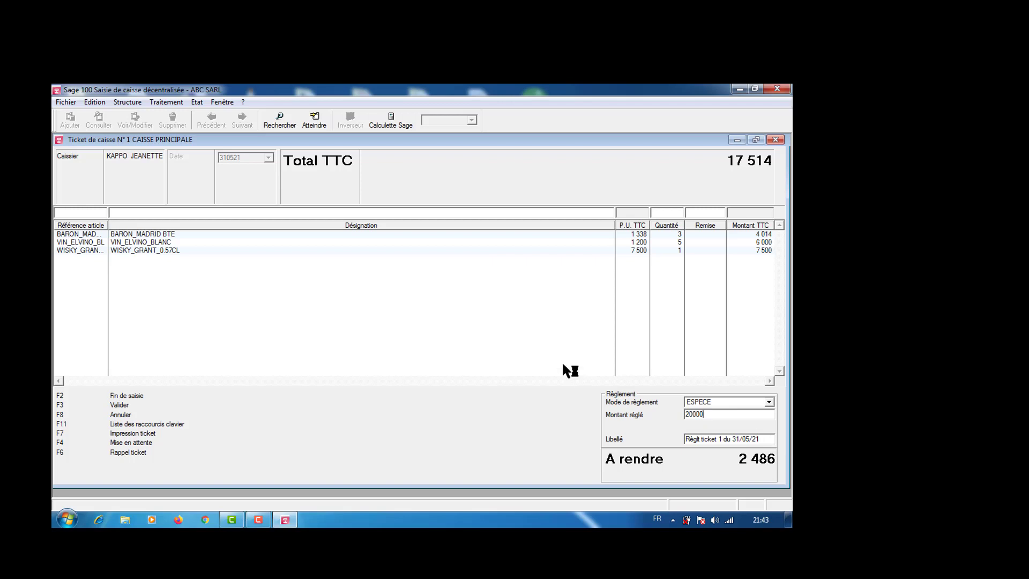
Try to validate the ticket, accepting the generation of a difference or cash change.
left_click(116, 405)
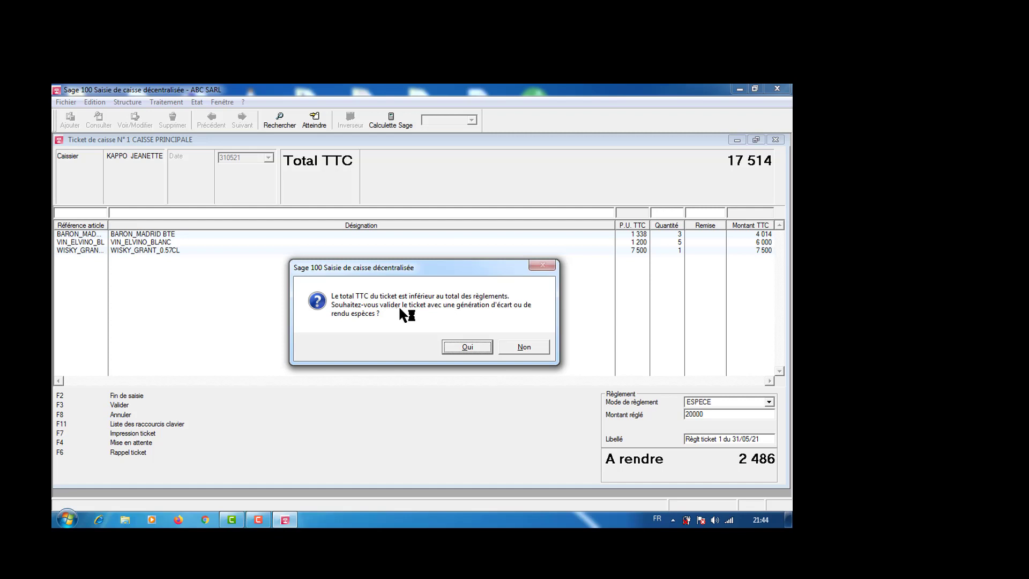
left_click(460, 346)
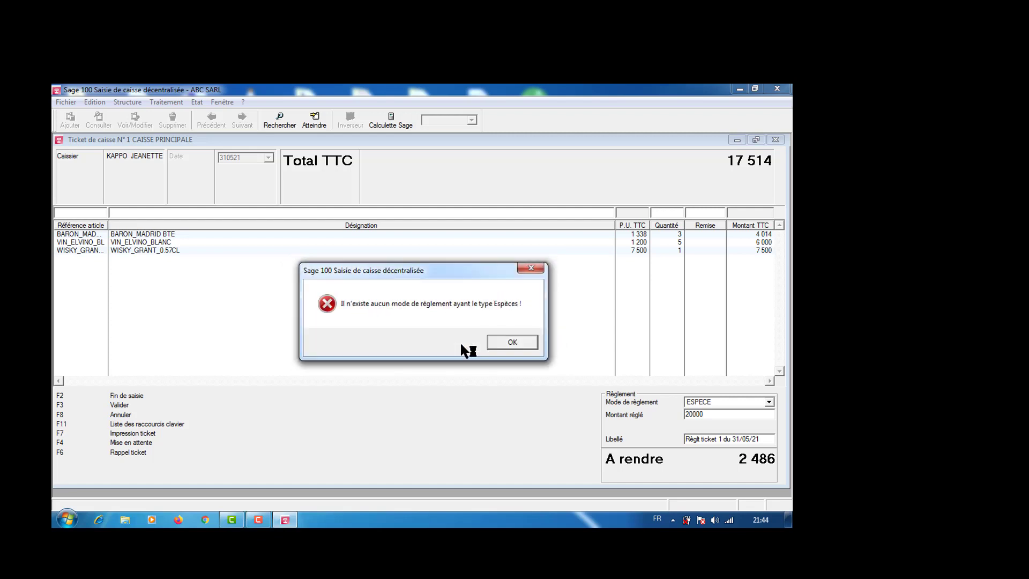
left_click(529, 270)
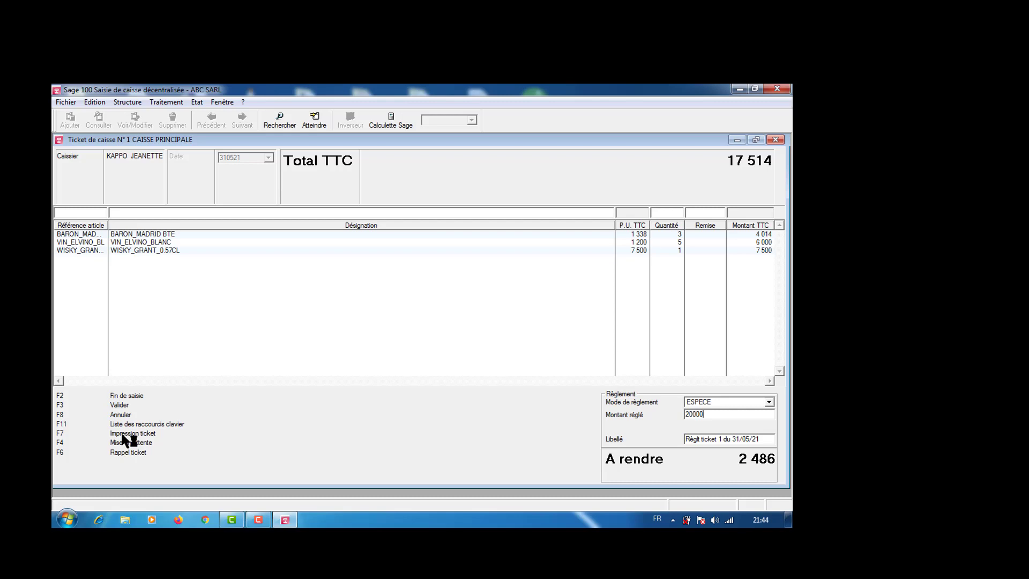
Generate a ticket print preview with the Facture client model, including the cover page, on the HP LaserJet Professional P1606dn printer.
key("F7")
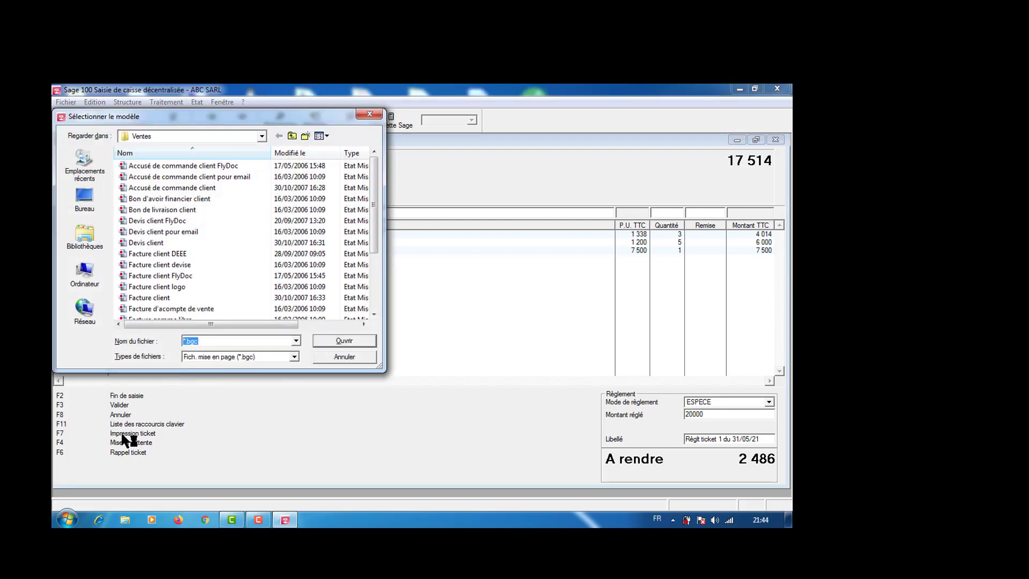
left_click(146, 301)
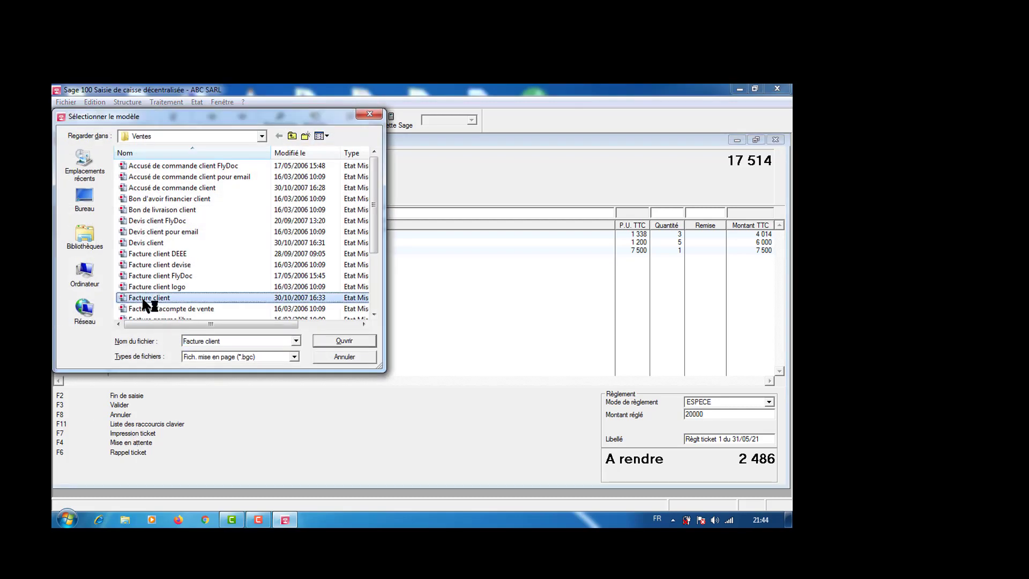
left_click(345, 342)
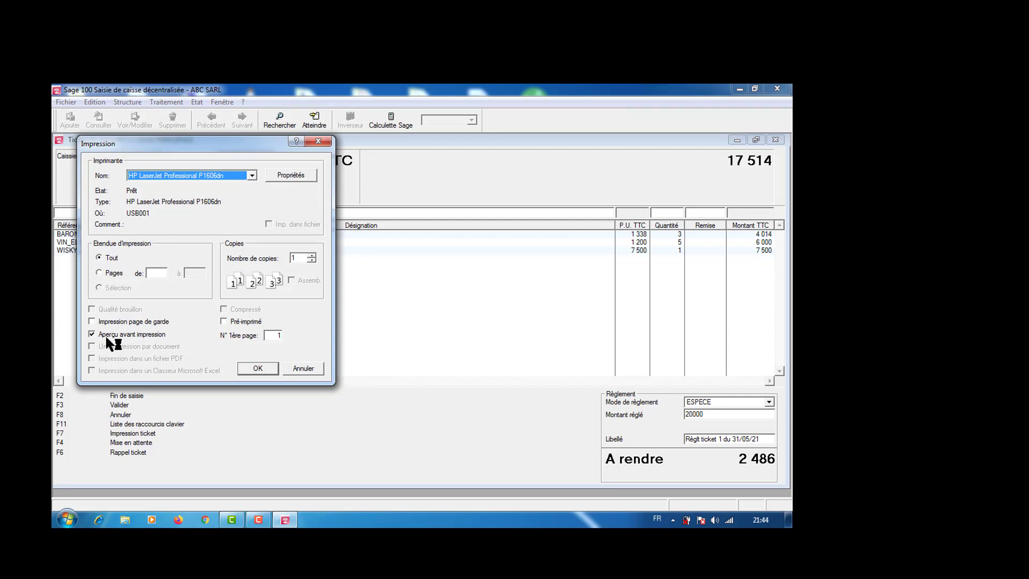
left_click(93, 322)
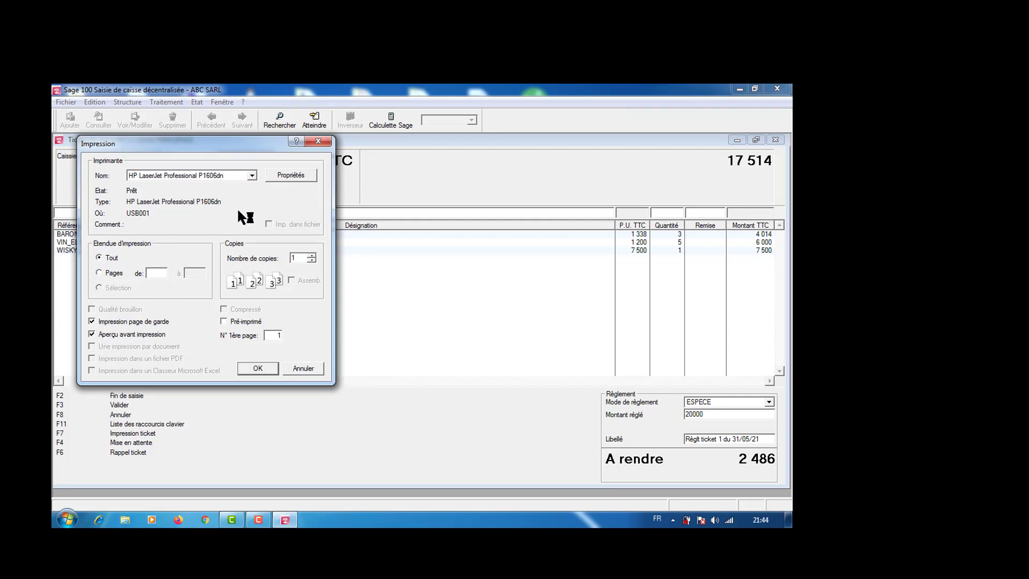
left_click(252, 176)
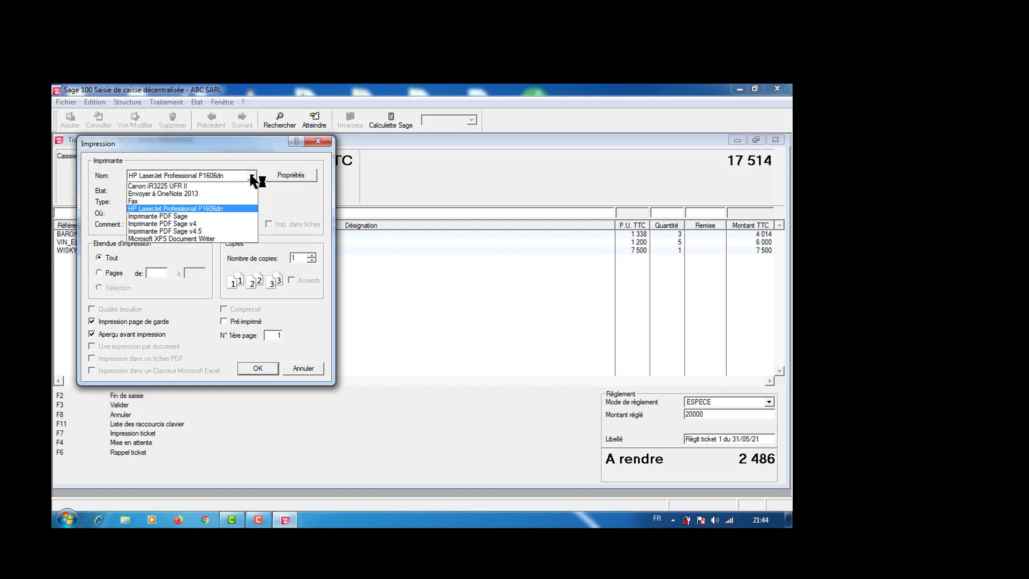
left_click(217, 209)
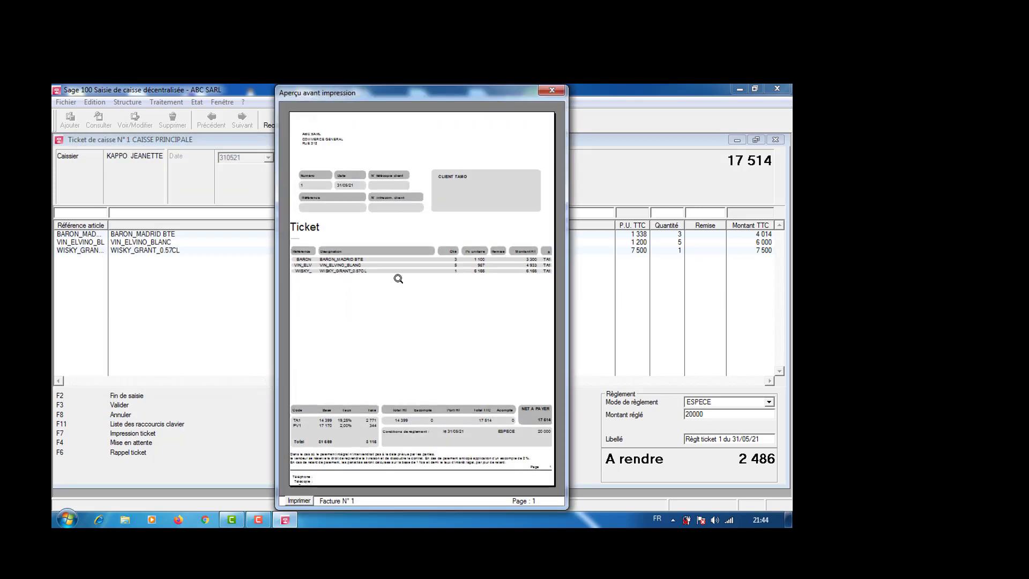
Examine the enlarged ticket preview from its header and article lines to its taxes and net to pay, and close it.
left_click(394, 134)
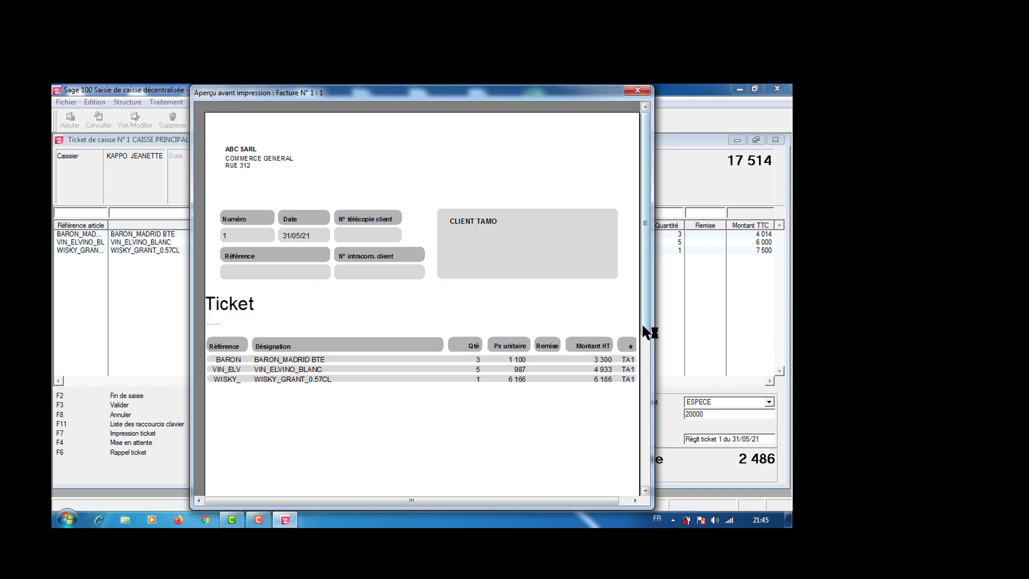
left_click_drag(642, 323, 650, 450)
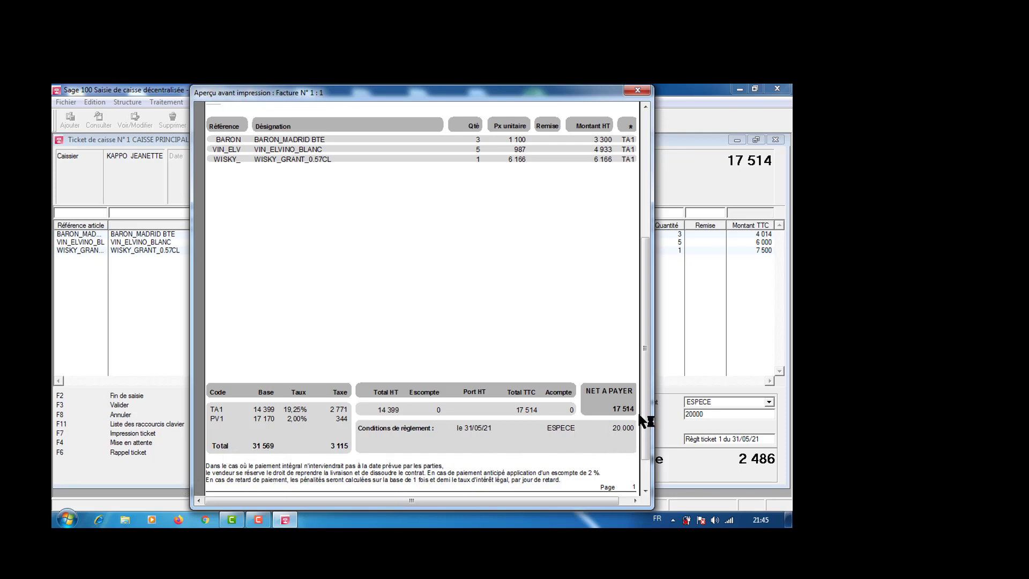
left_click_drag(647, 400, 648, 452)
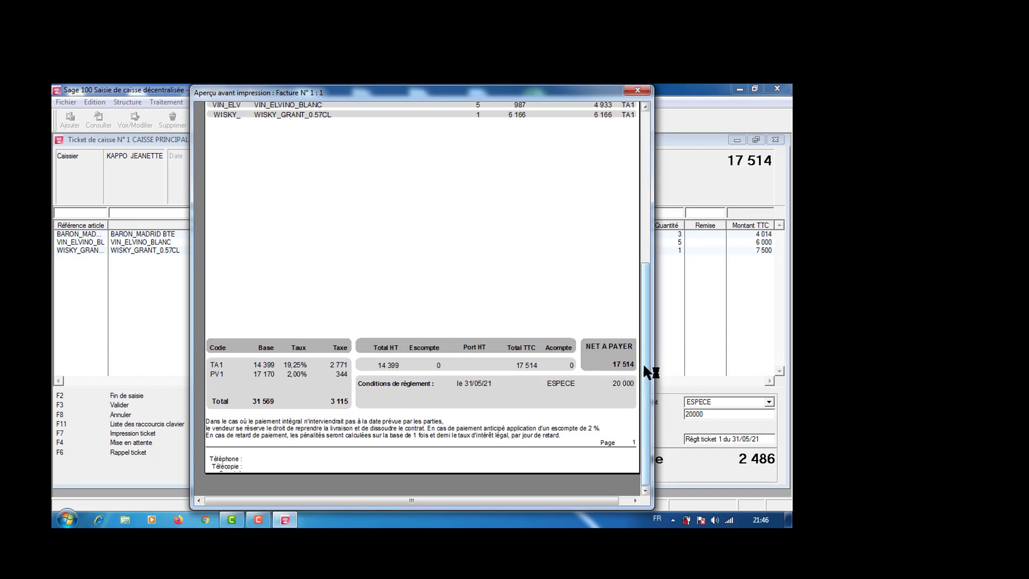
left_click_drag(645, 367, 645, 215)
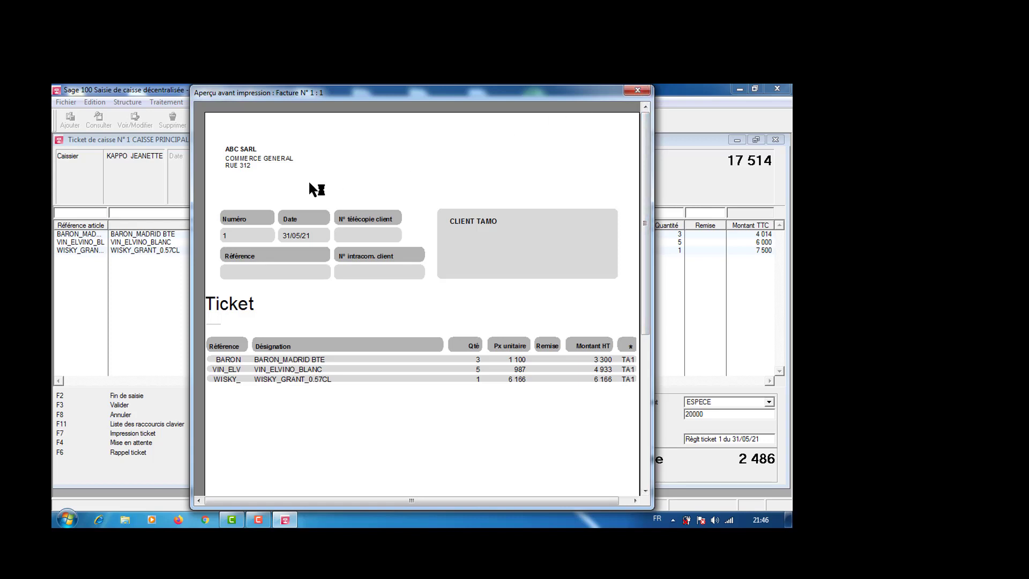
left_click(639, 90)
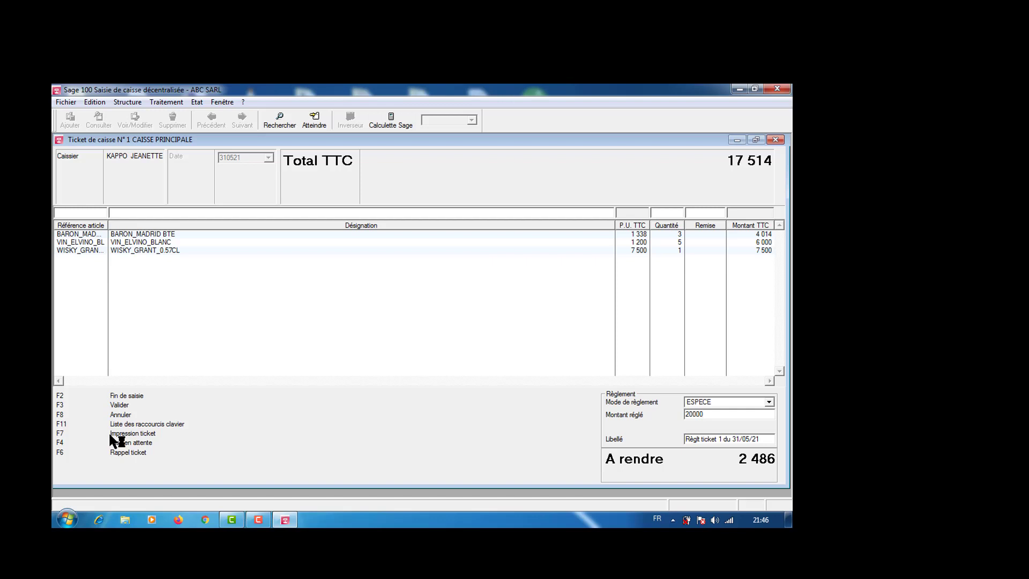
Retry validating the overpaid ticket with a difference or cash change, and dismiss the resulting message.
key("F7")
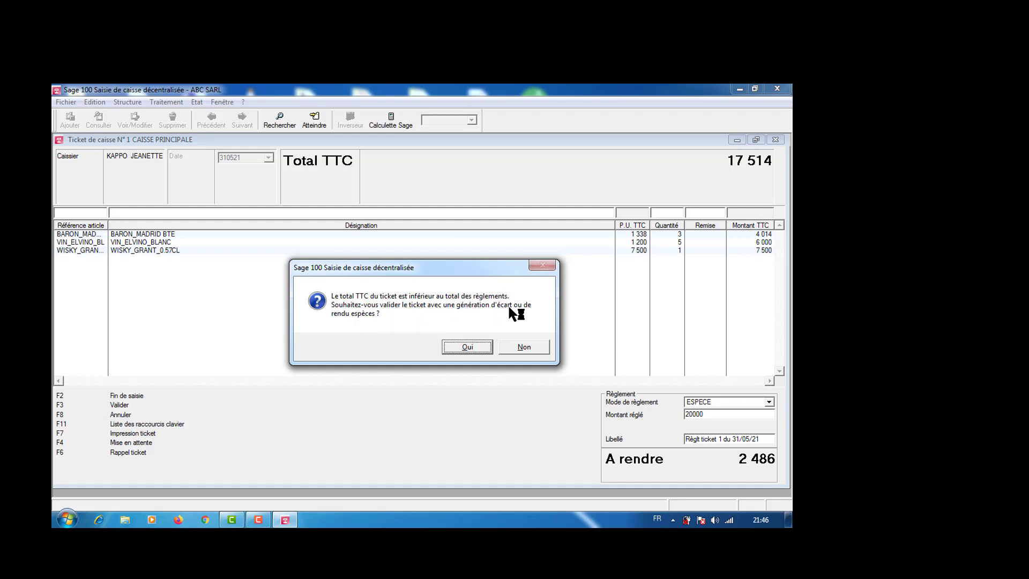
left_click(468, 351)
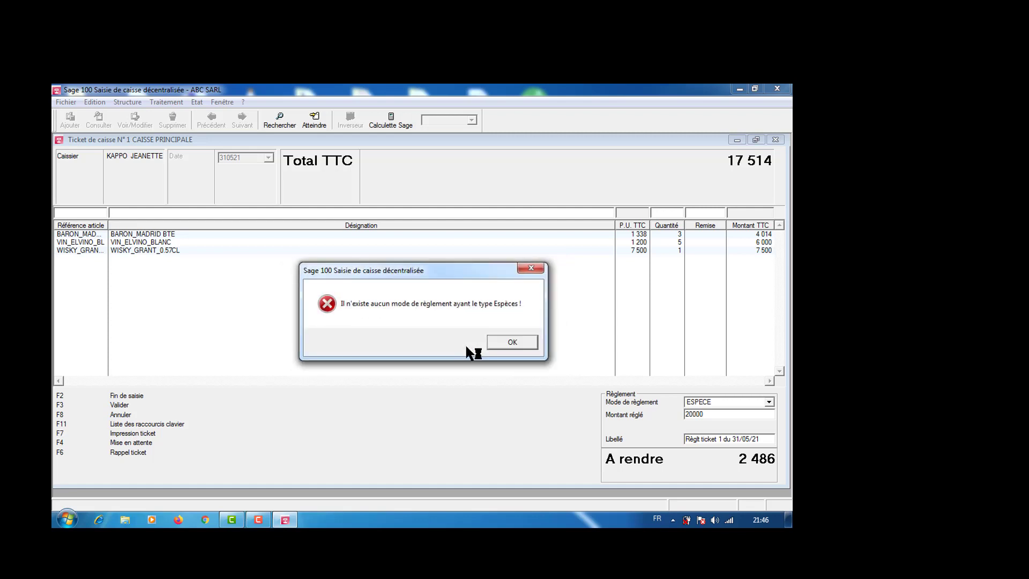
left_click(510, 343)
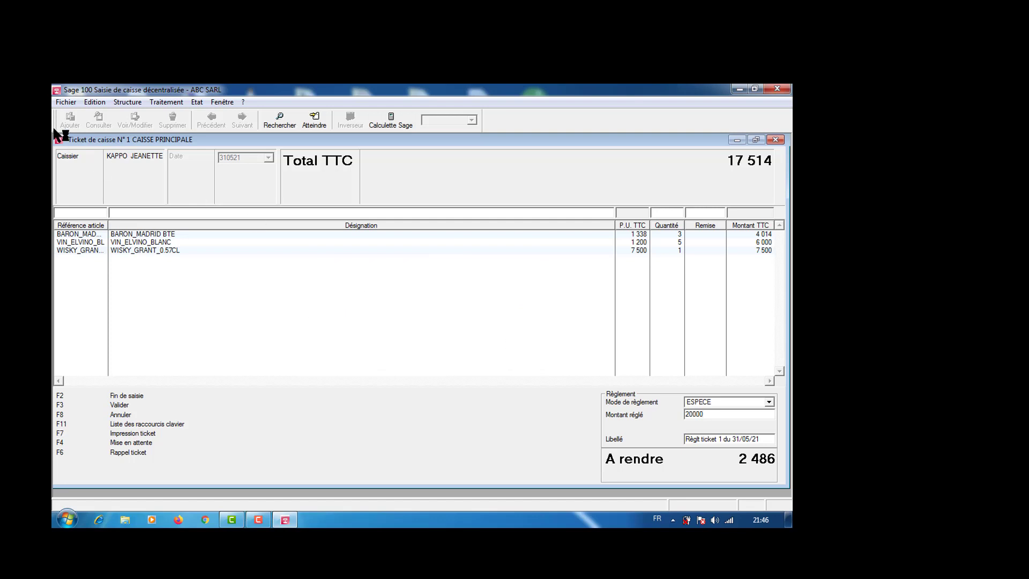
In the company's payment mode options, set the ESPECE mode's type to Espèces and its customer payment journal to BQ.
left_click(65, 102)
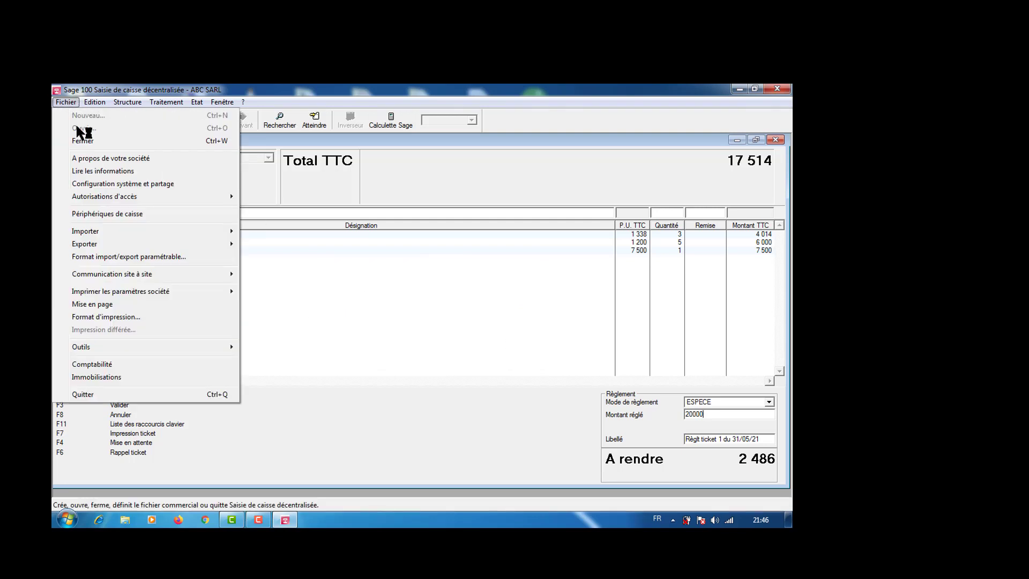
left_click(101, 158)
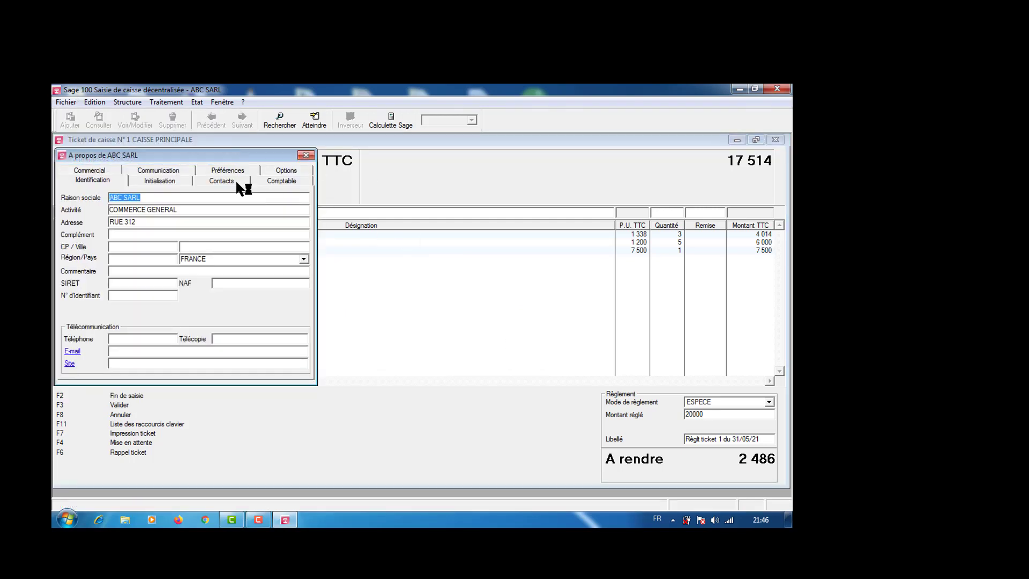
left_click(288, 171)
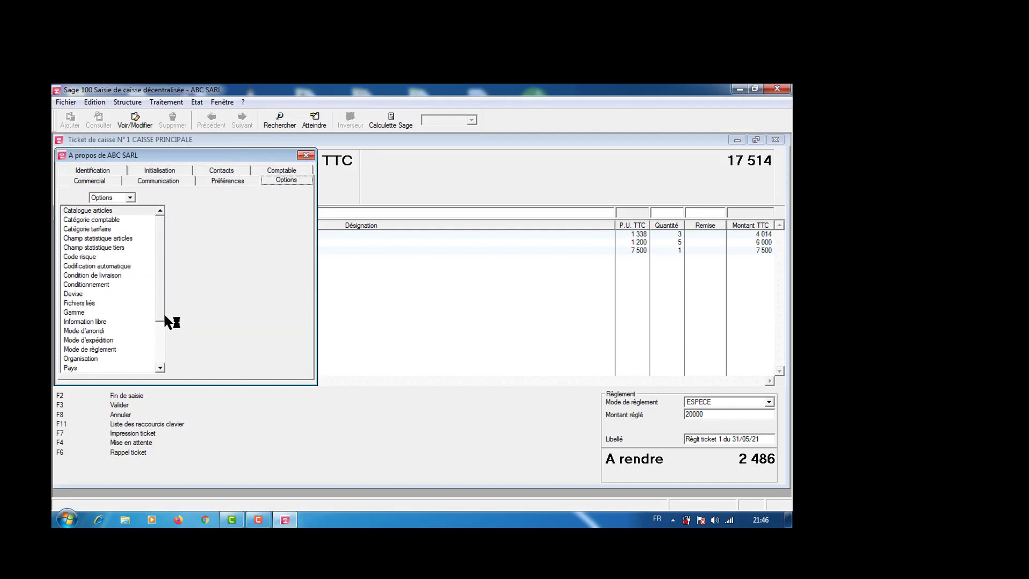
double_click(104, 349)
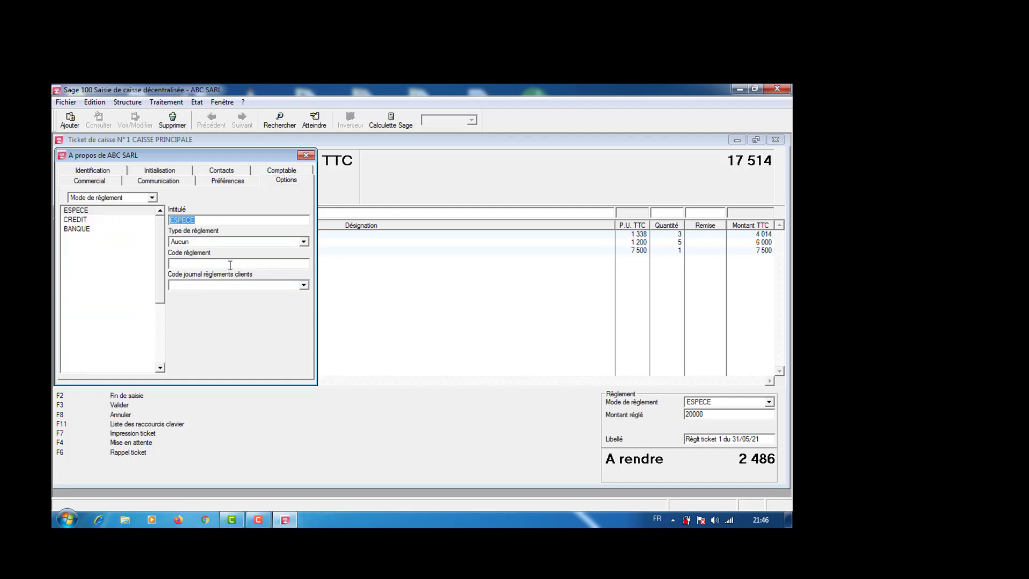
left_click(303, 242)
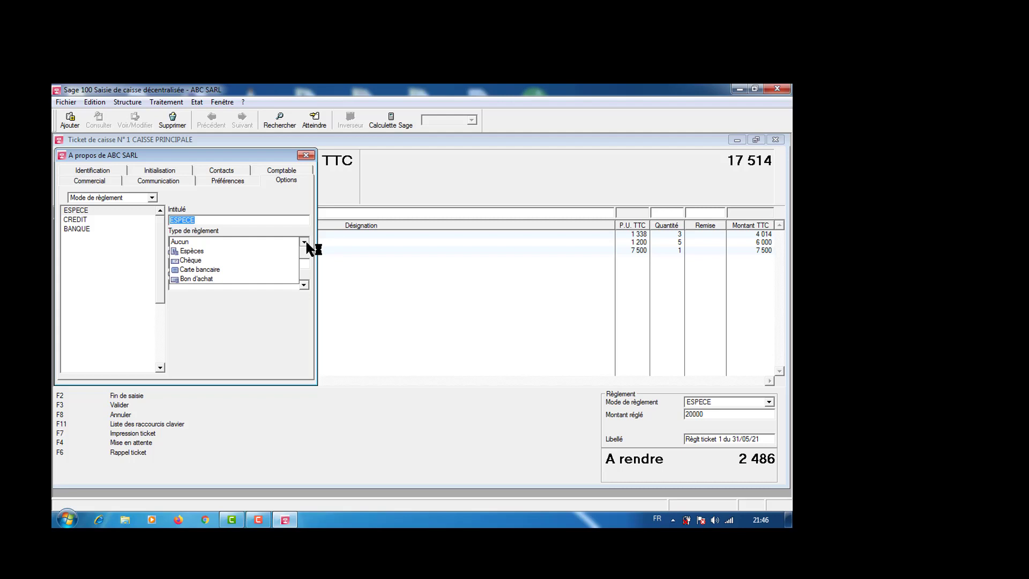
left_click(260, 251)
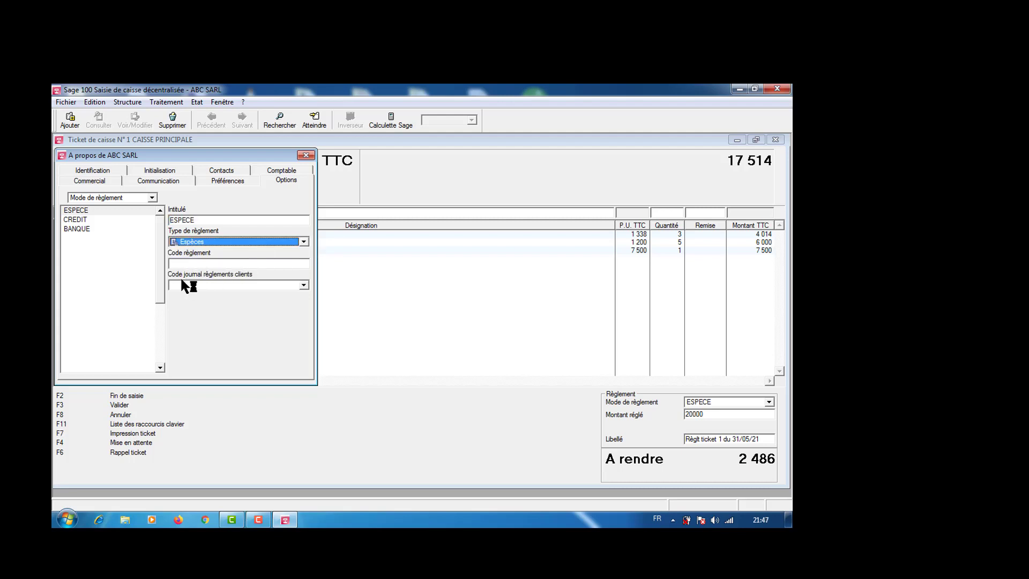
left_click(303, 285)
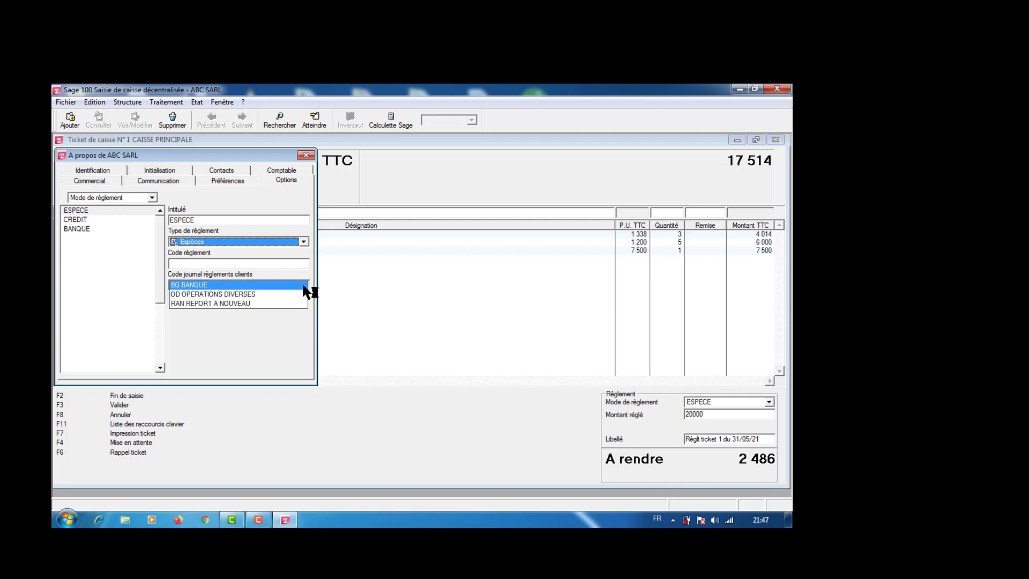
left_click(304, 286)
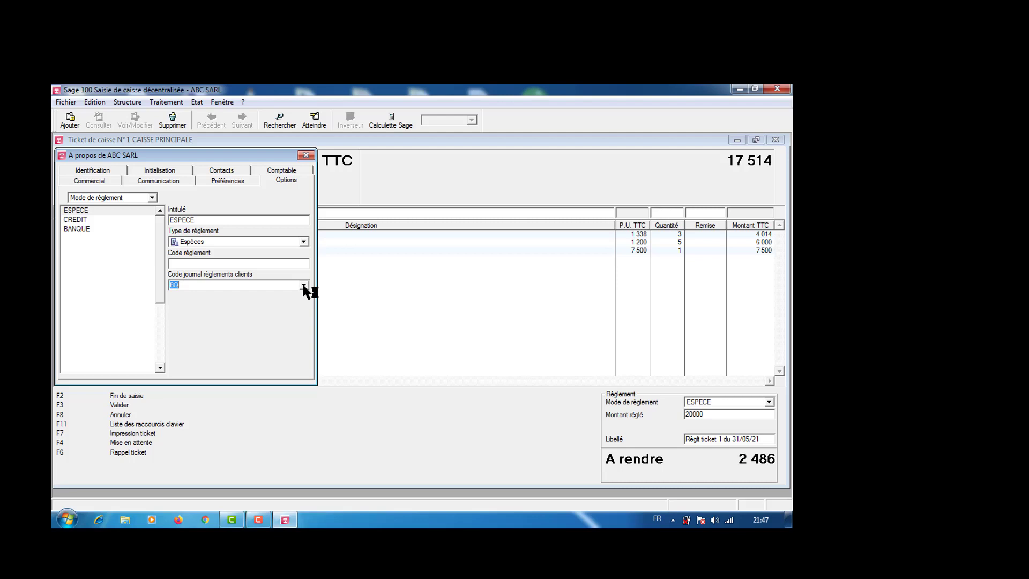
Start creating a Trésorerie journal with code CAI and title CAISSE, without analytical breakdown.
left_click(164, 102)
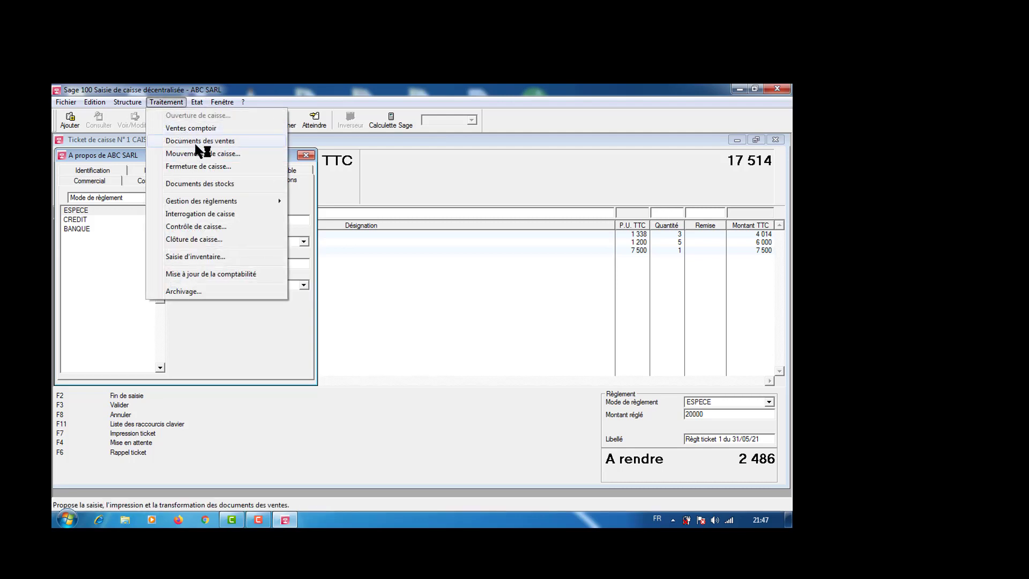
mouse_move(130, 104)
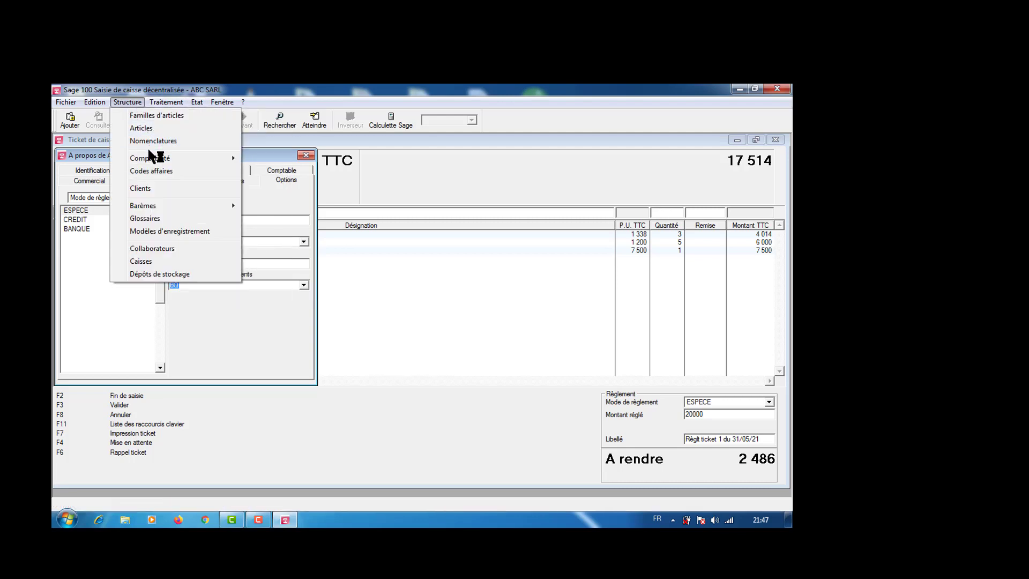
mouse_move(152, 159)
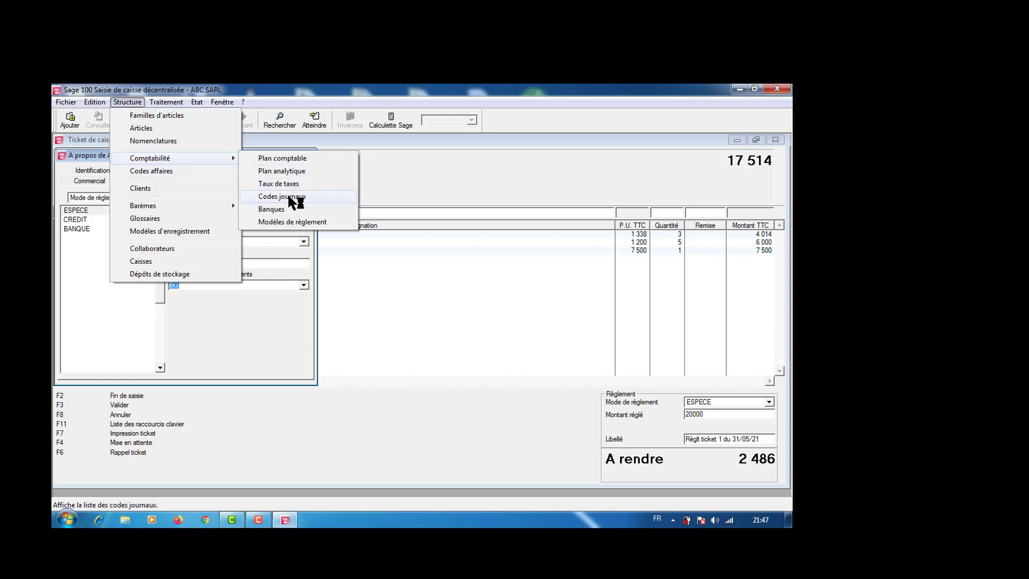
left_click(288, 196)
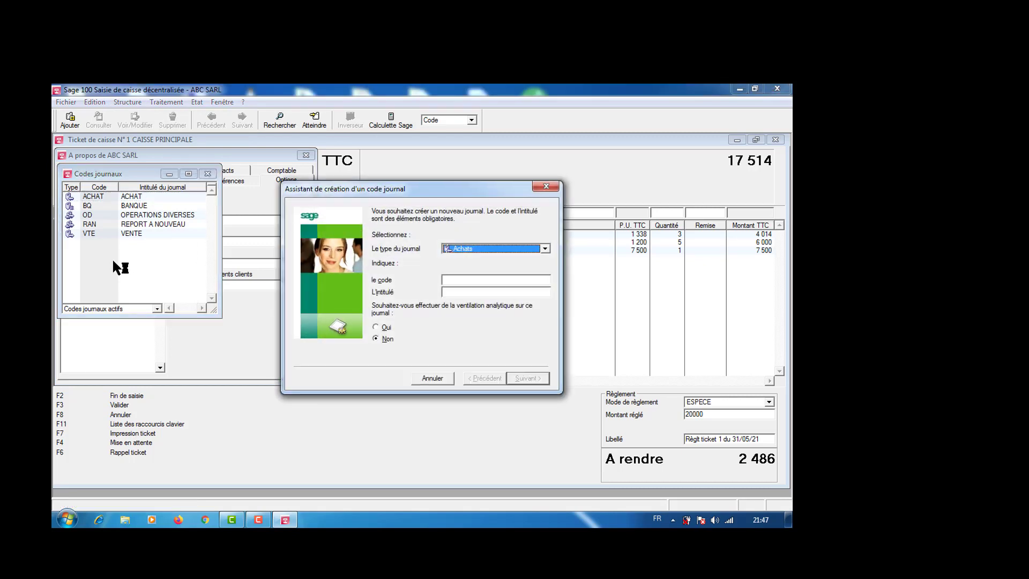
left_click(546, 249)
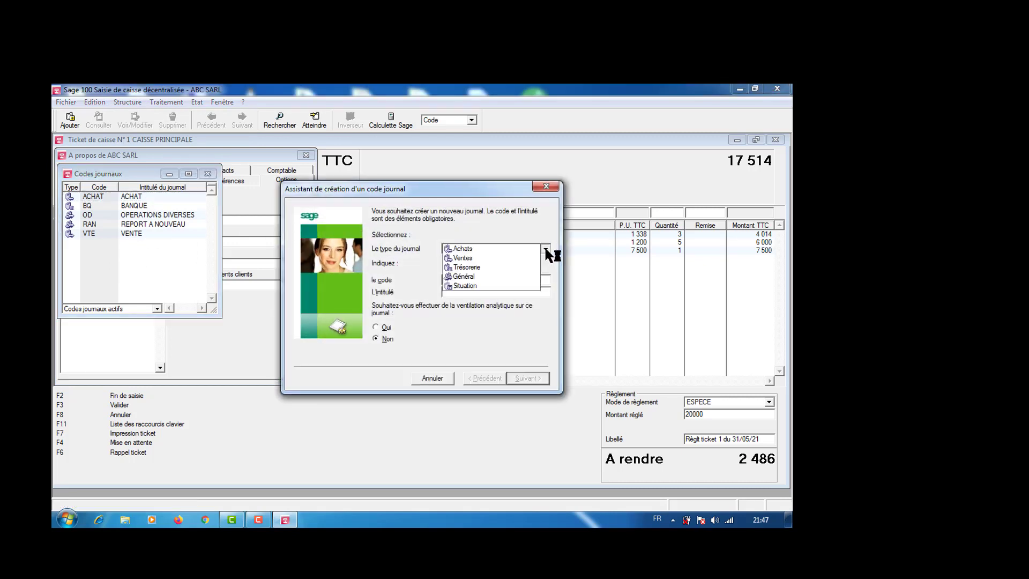
left_click(513, 268)
left_click(464, 281)
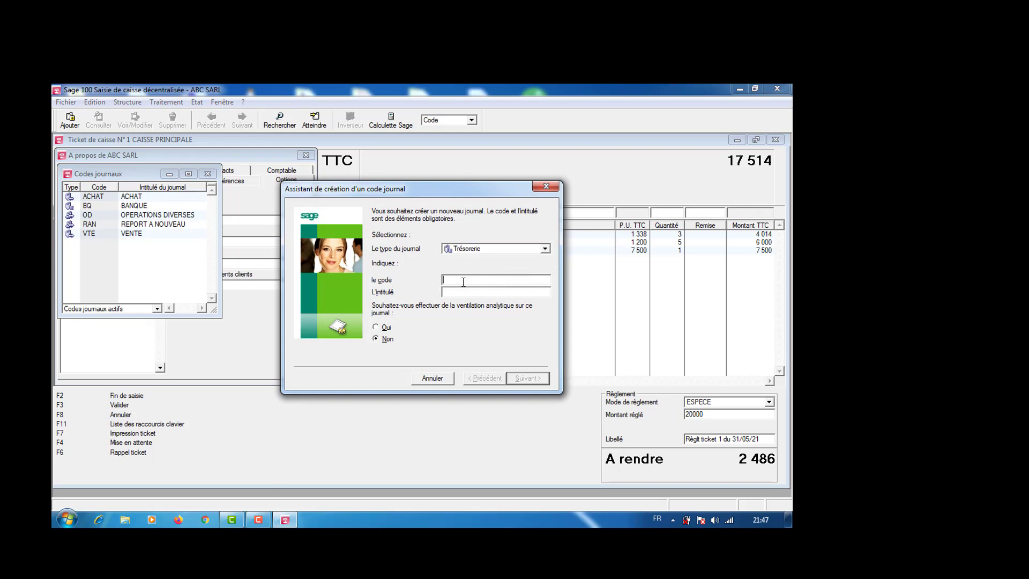
type("CA")
type("CAISSE")
left_click(532, 378)
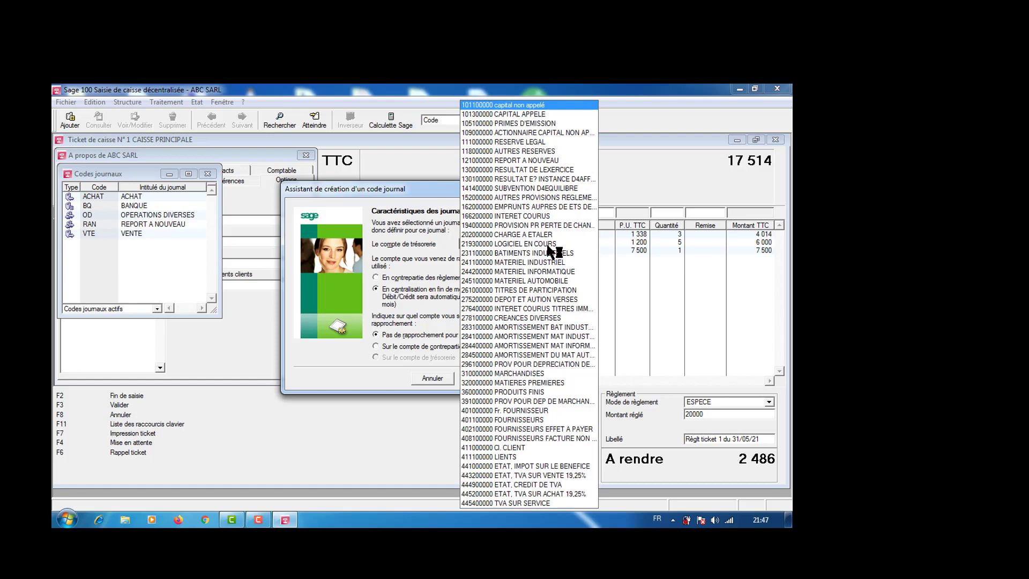
Assign treasury account 570000000 to the CAISSE journal, accept its use, and finish creating the journal.
left_click(548, 245)
key("BackSpace")
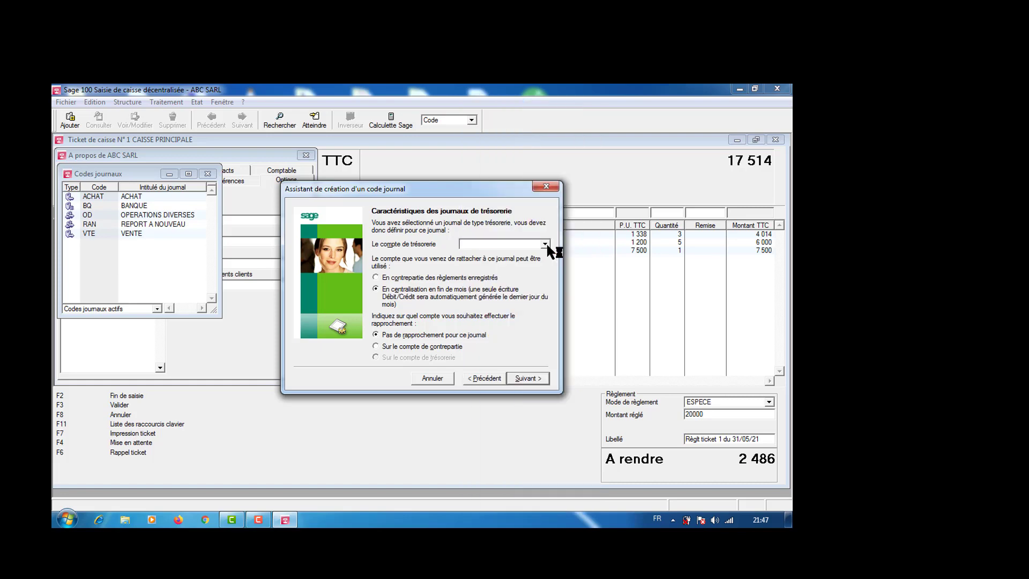
type("571")
left_click(546, 245)
left_click(554, 246)
left_click(526, 379)
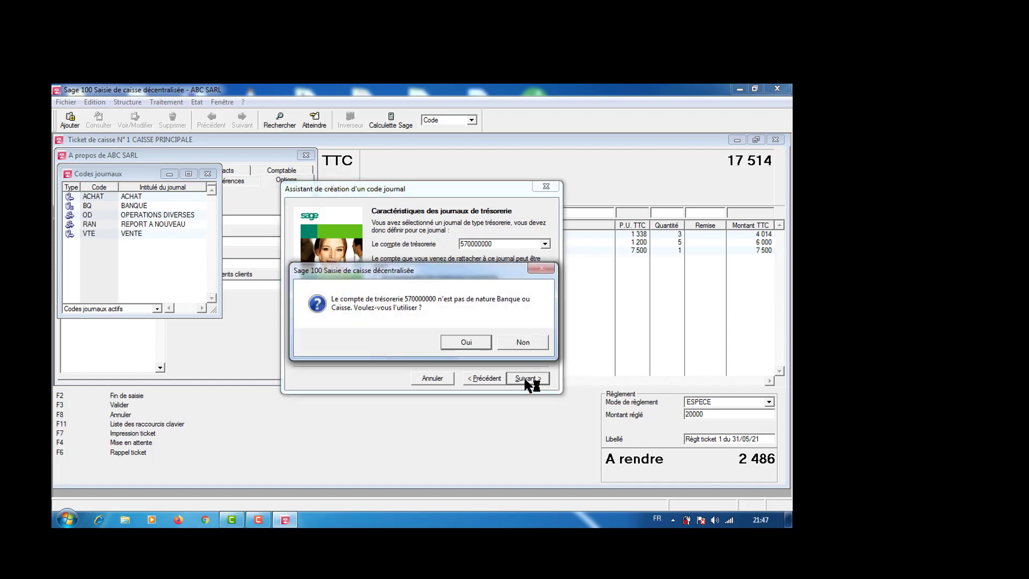
left_click(472, 345)
left_click(480, 347)
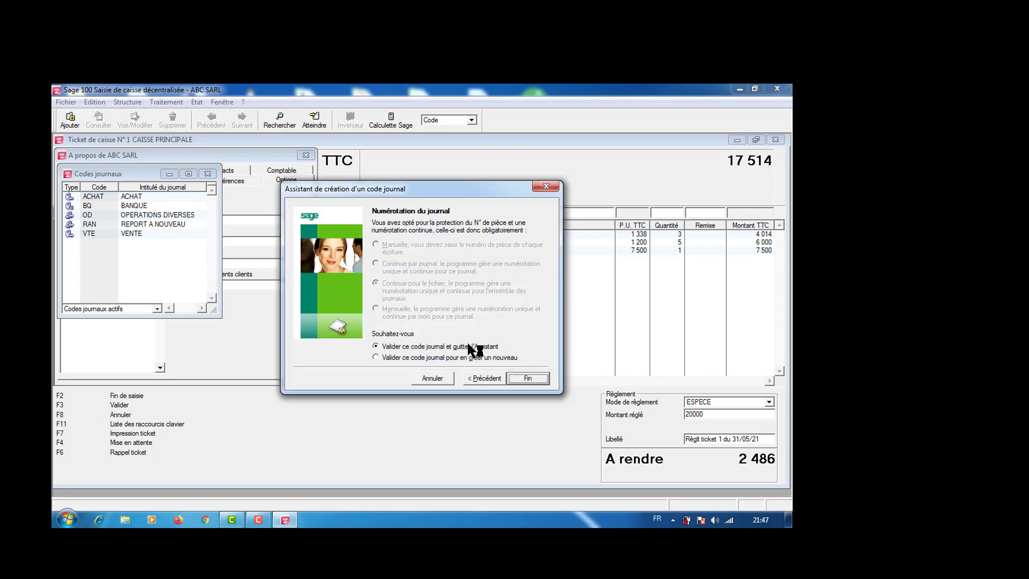
left_click(528, 379)
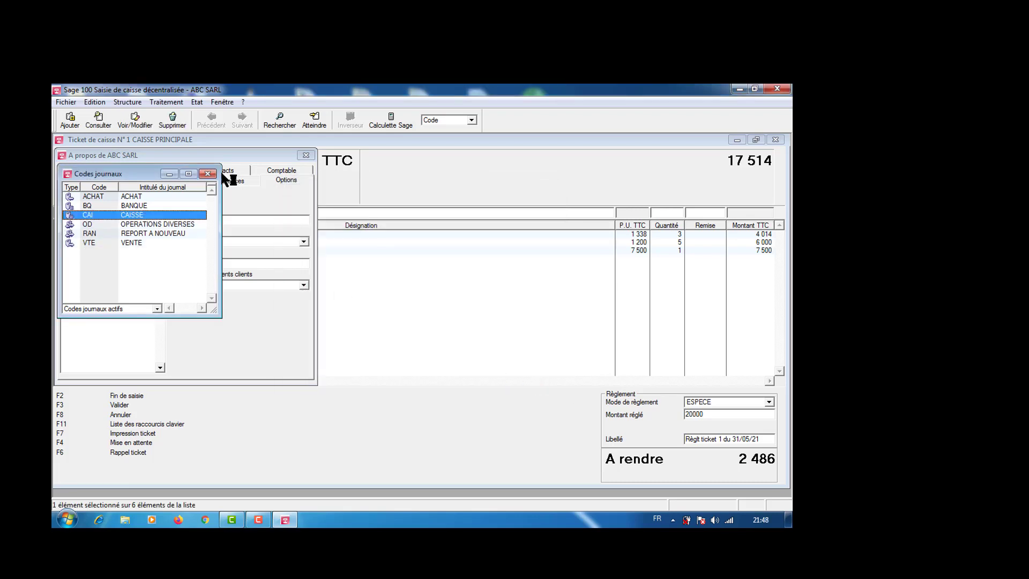
left_click(207, 174)
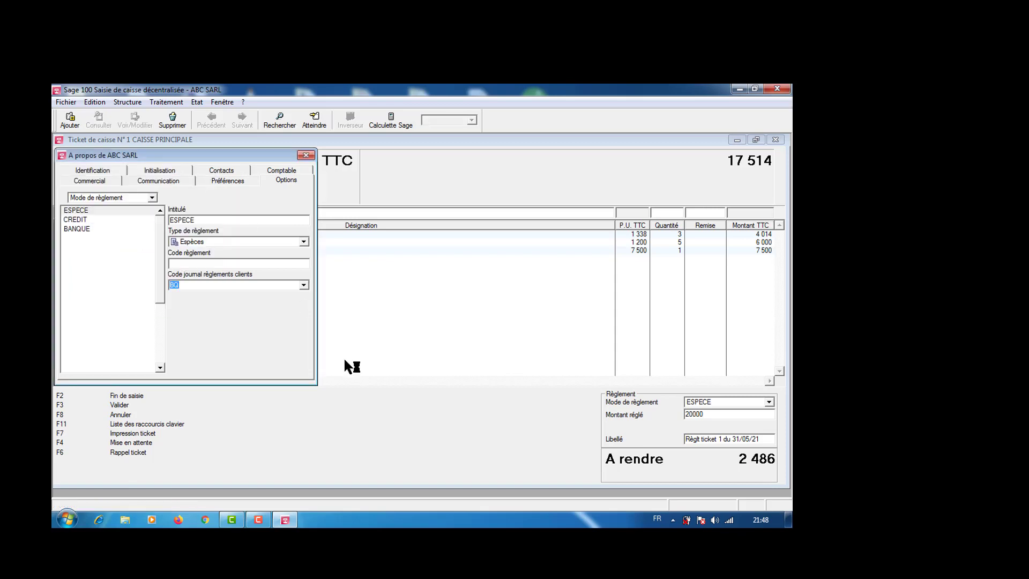
Set the ESPECE payment mode's customer payment journal to CAI and save the mode.
key("BackSpace")
left_click(304, 284)
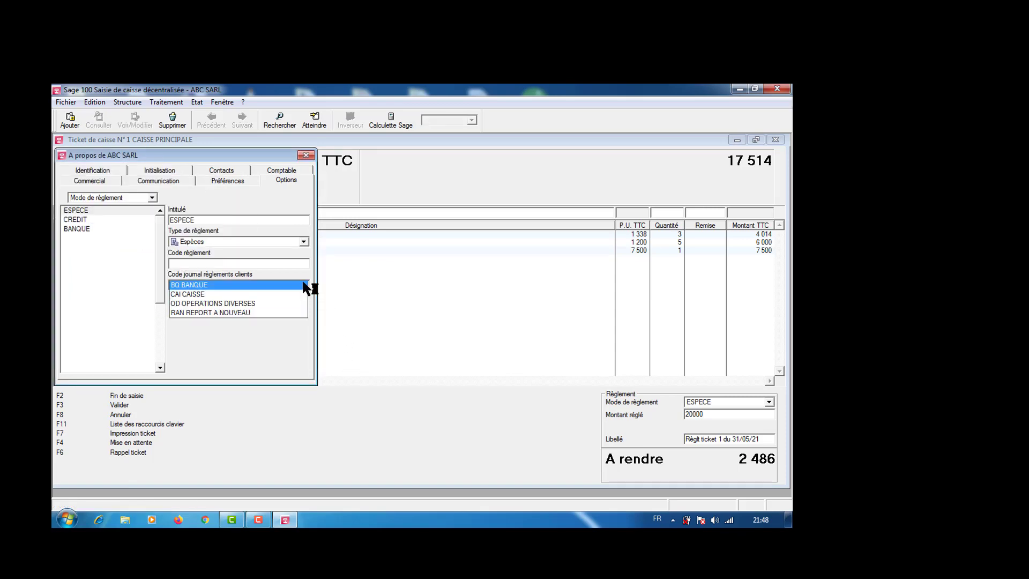
left_click(271, 292)
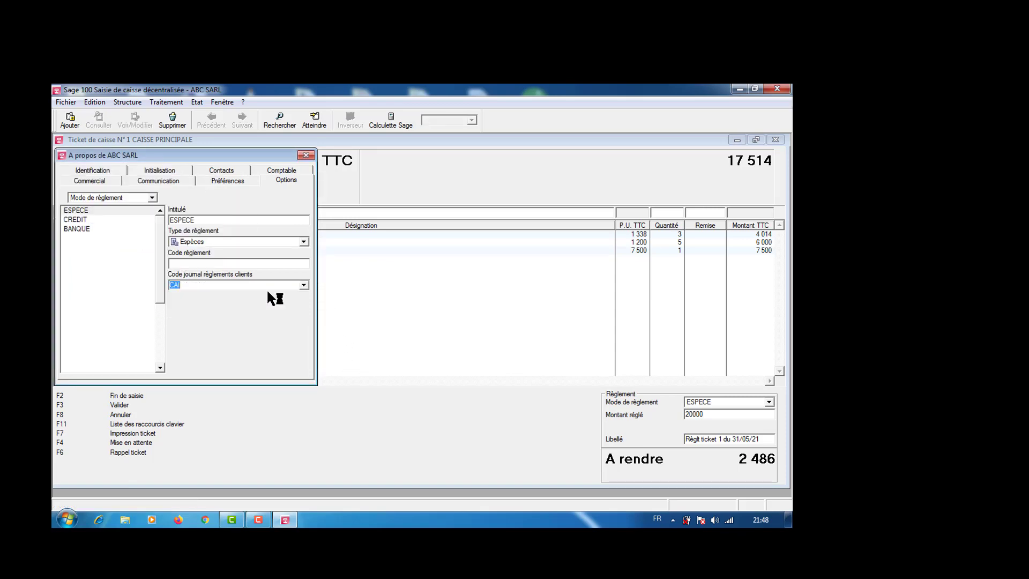
key("Return")
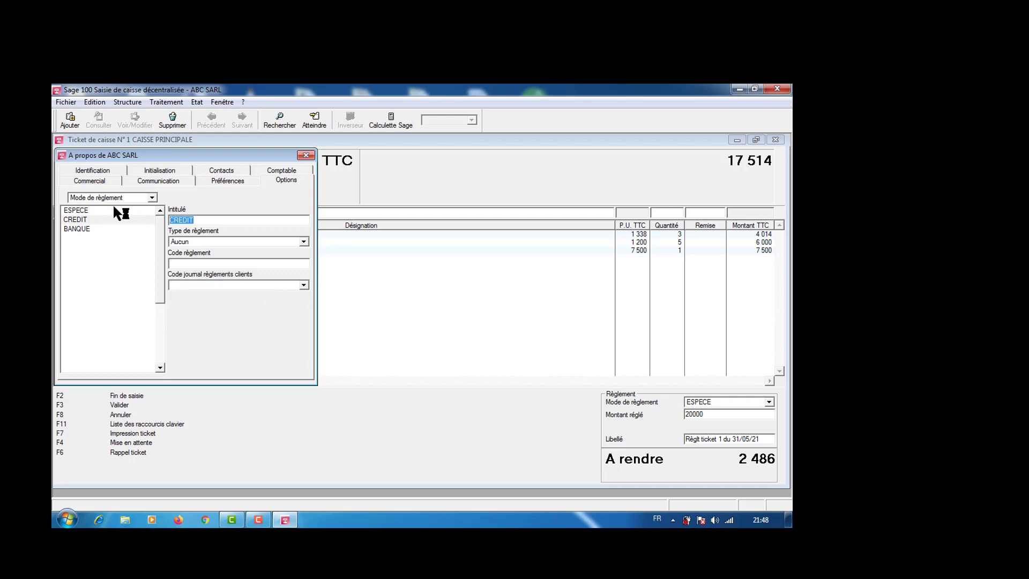
Set the CREDIT payment mode's type to Bon d'achat and its customer payment journal to OD.
left_click(303, 242)
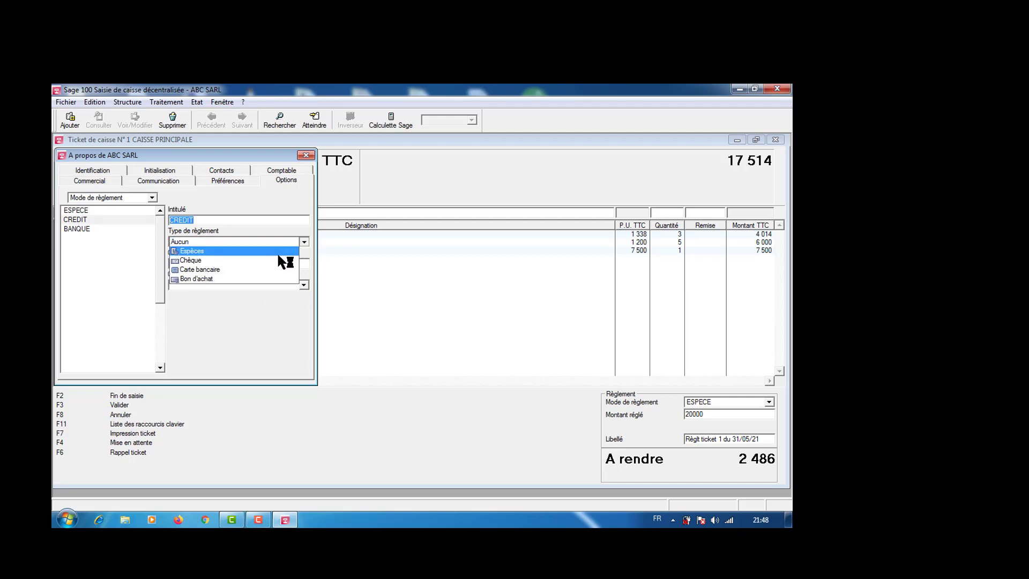
left_click(264, 279)
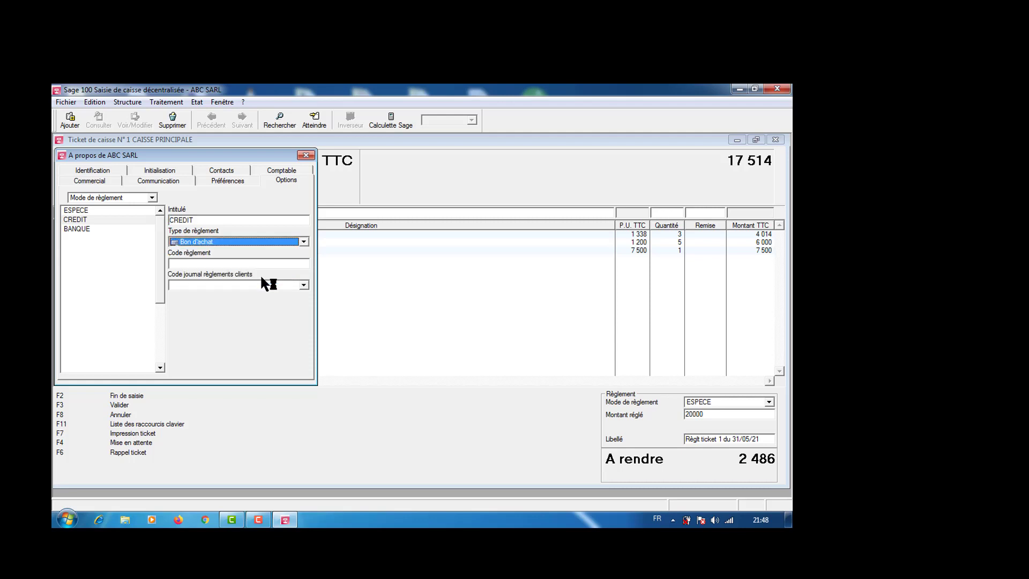
left_click(303, 286)
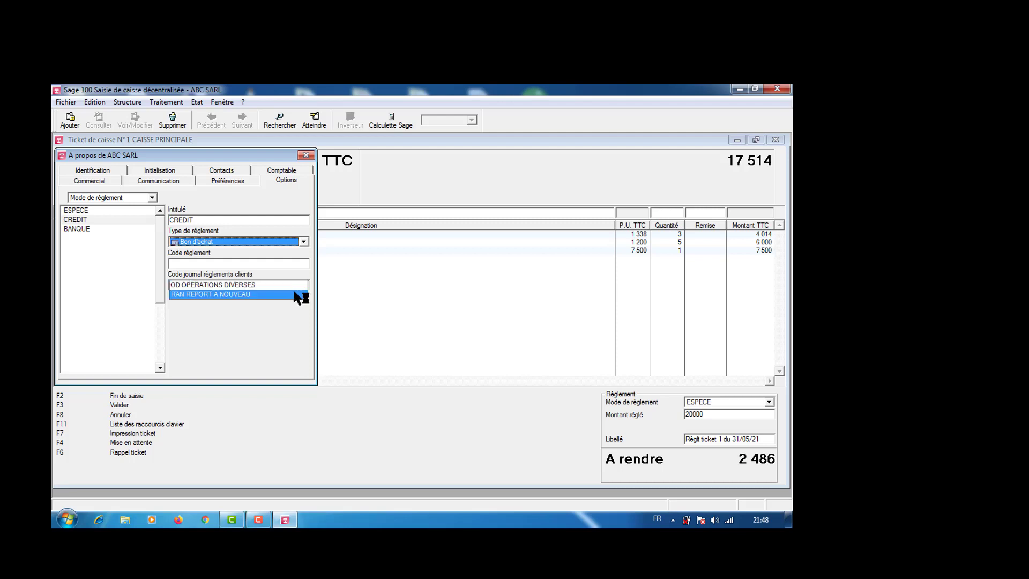
left_click(292, 285)
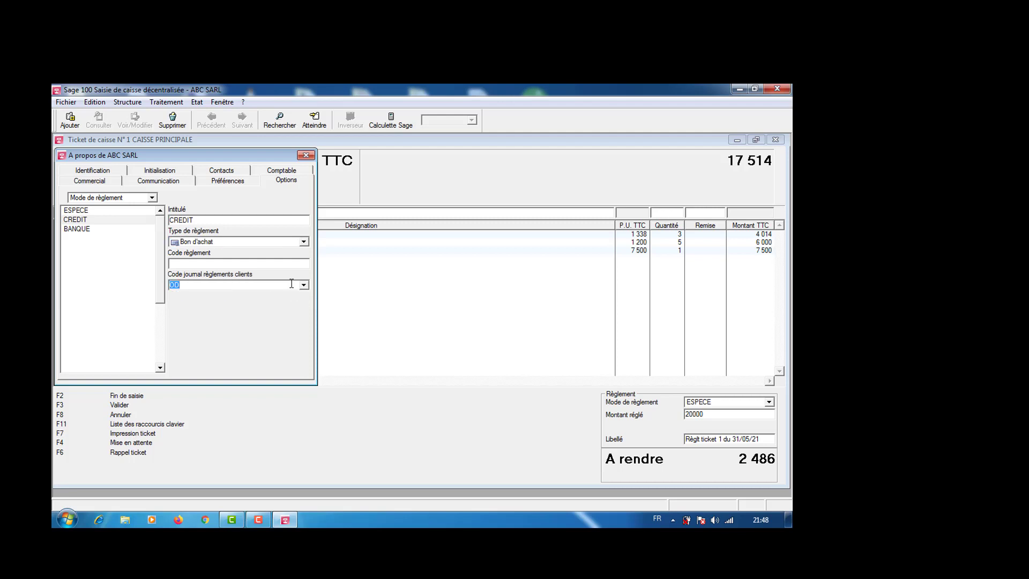
key("Return")
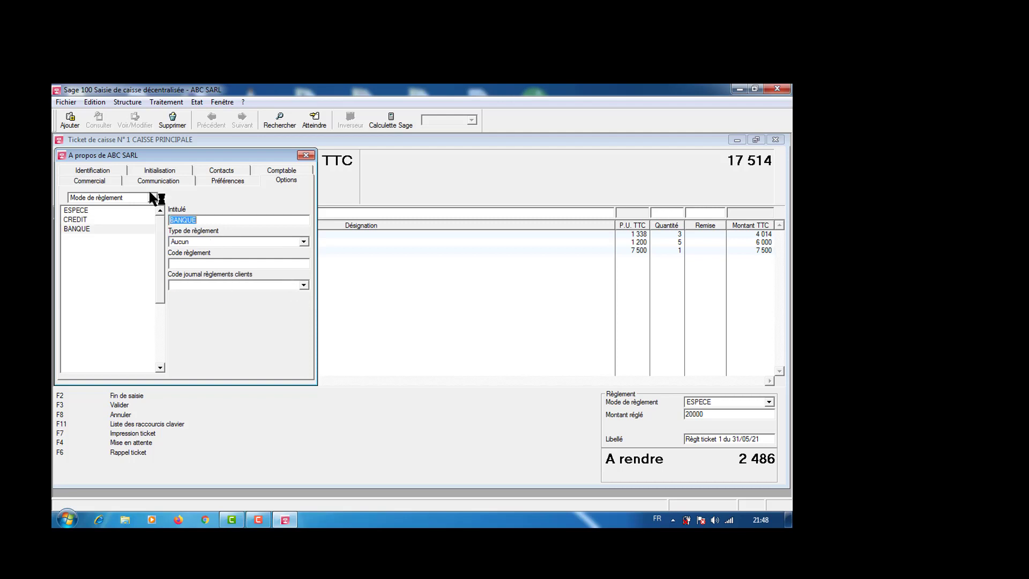
Set the BANQUE payment mode's type to Chèque with customer payment journal BQ, and close the company settings.
left_click(304, 241)
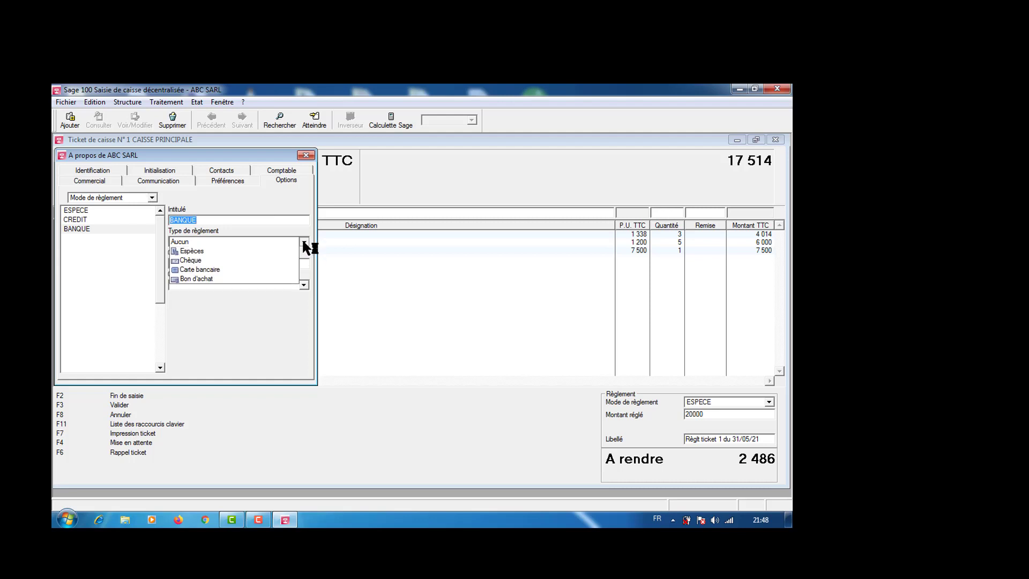
left_click(277, 260)
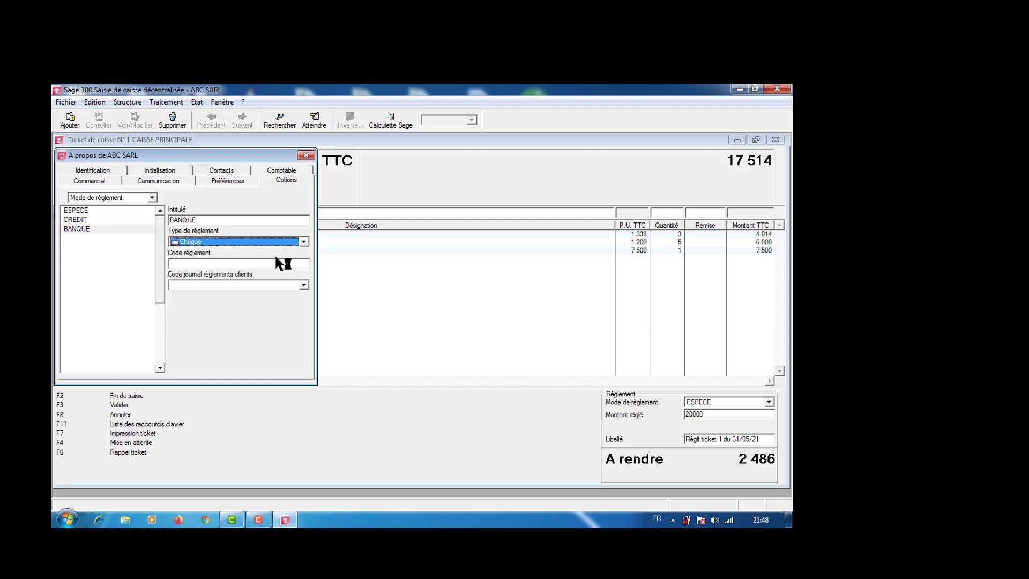
left_click(303, 287)
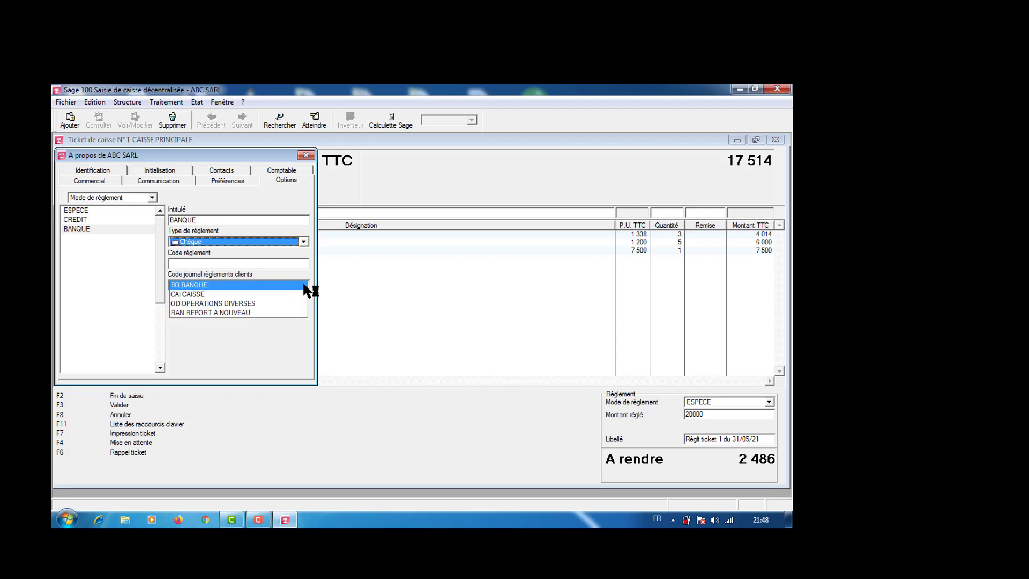
left_click(274, 288)
key("Return")
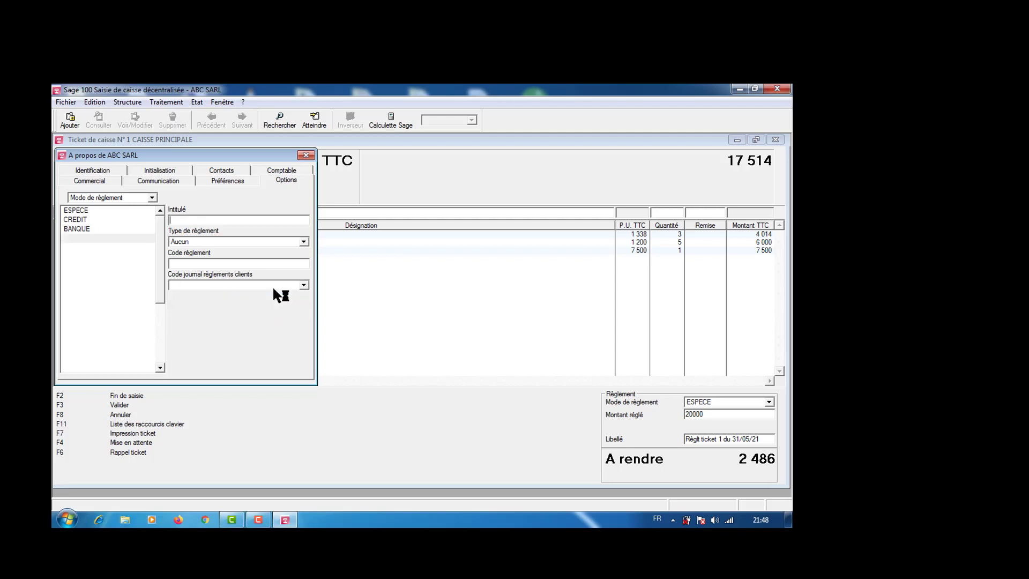
left_click(305, 156)
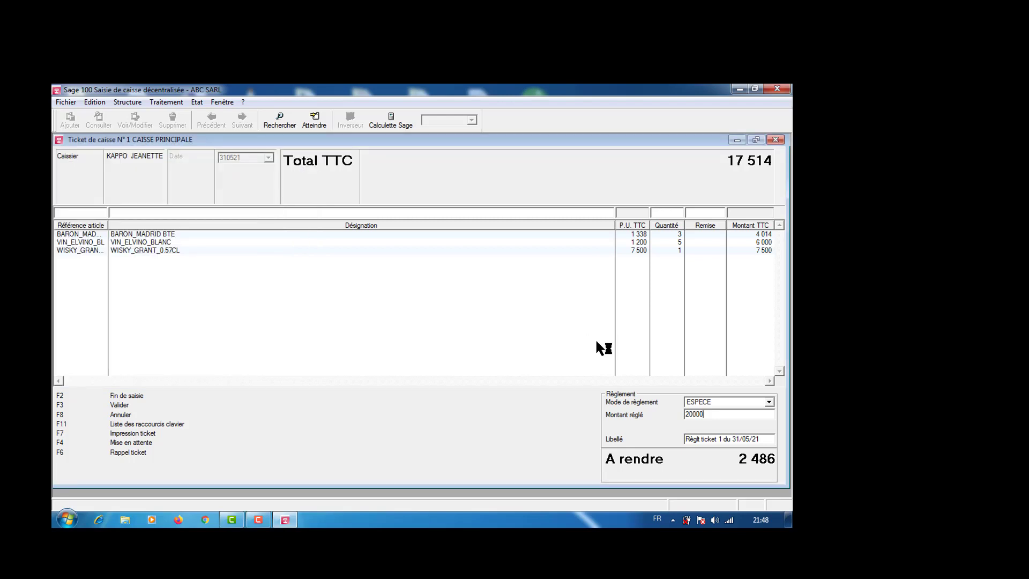
Change the open ticket's payment mode to BANQUE.
left_click(770, 403)
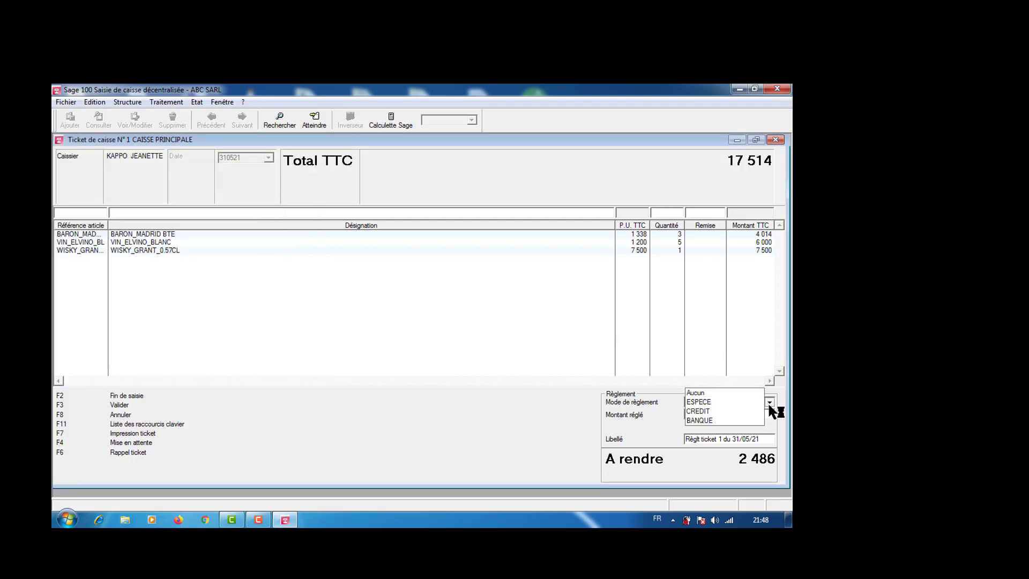
left_click(769, 403)
left_click(769, 403)
left_click(731, 420)
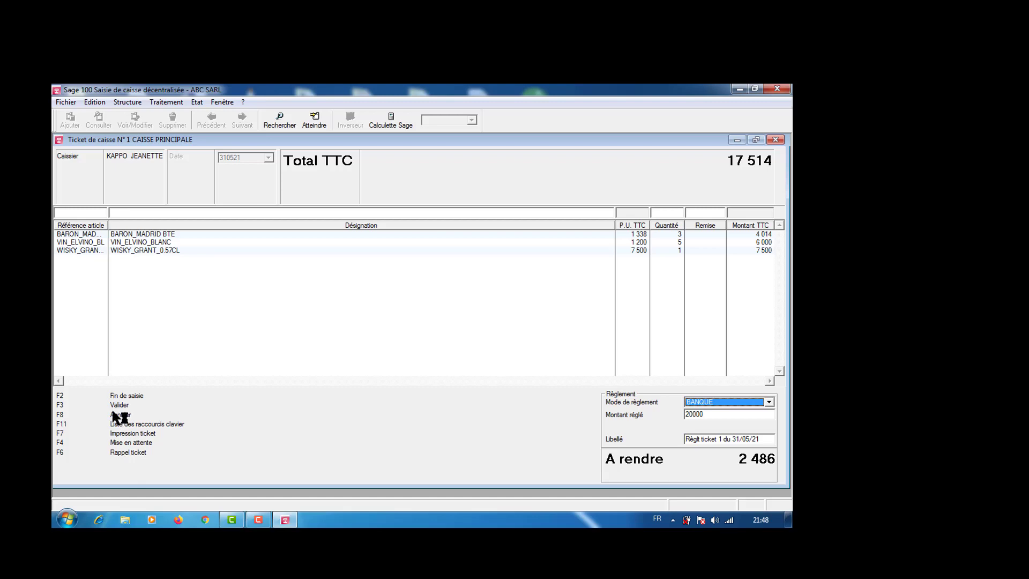
Validate the ticket with change given and print it using the Facture client template, with print preview turned off.
key("F3")
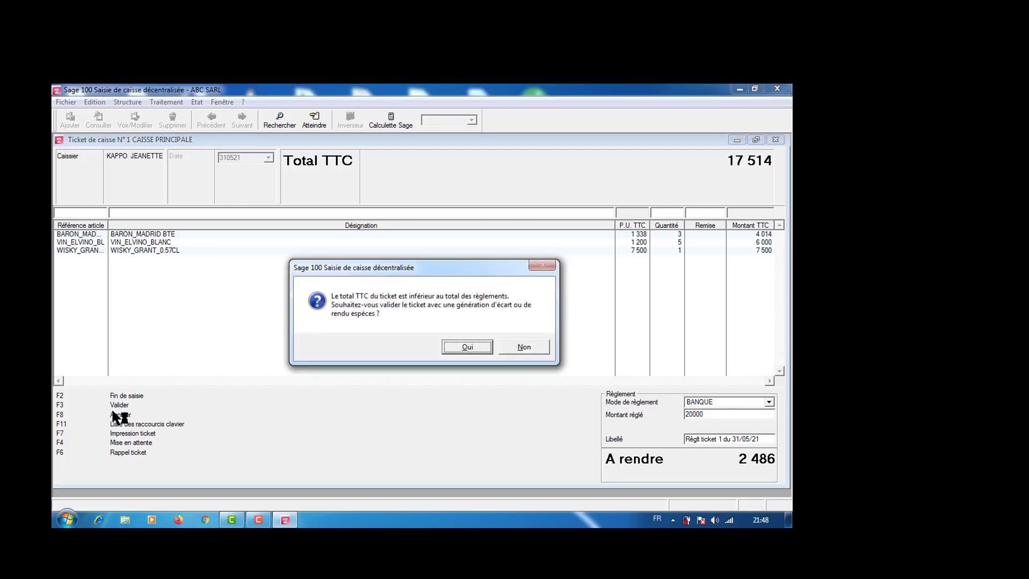
left_click(466, 347)
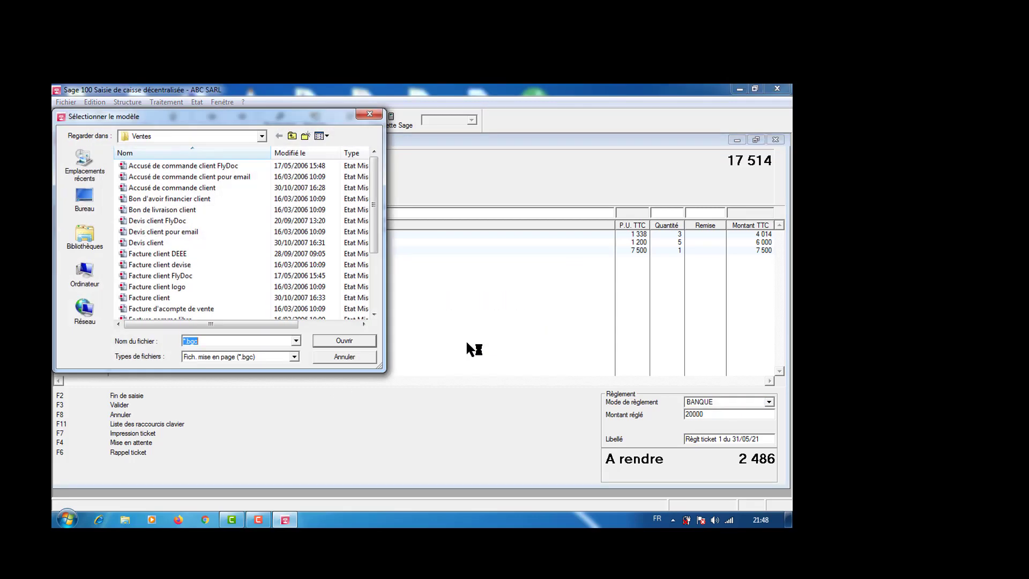
double_click(142, 298)
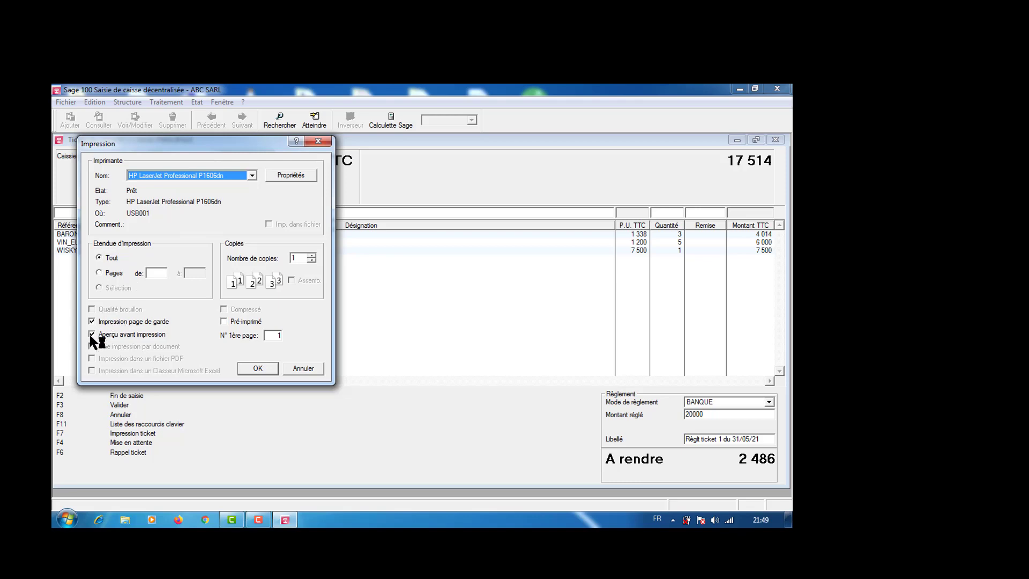
left_click(92, 334)
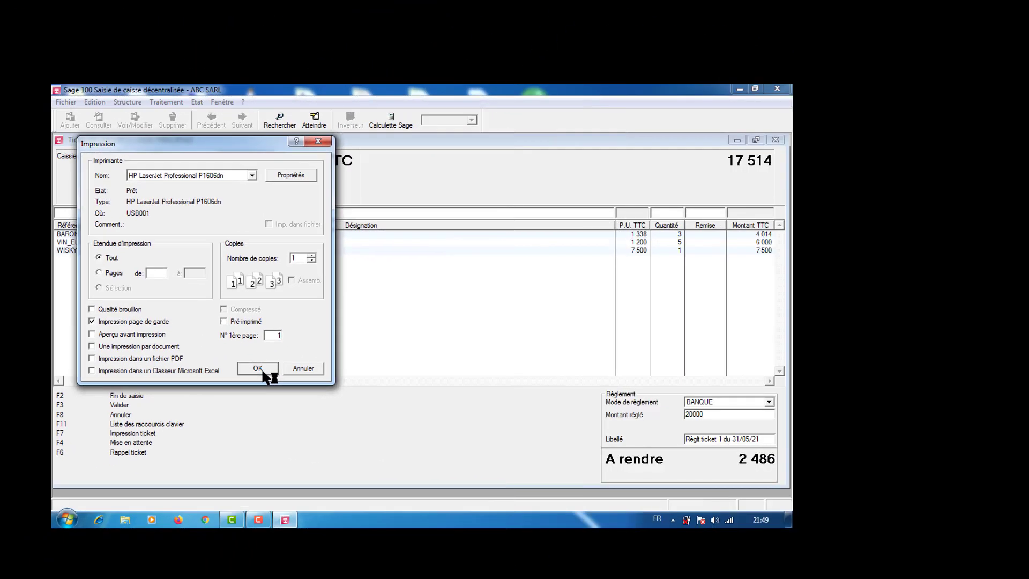
left_click(263, 370)
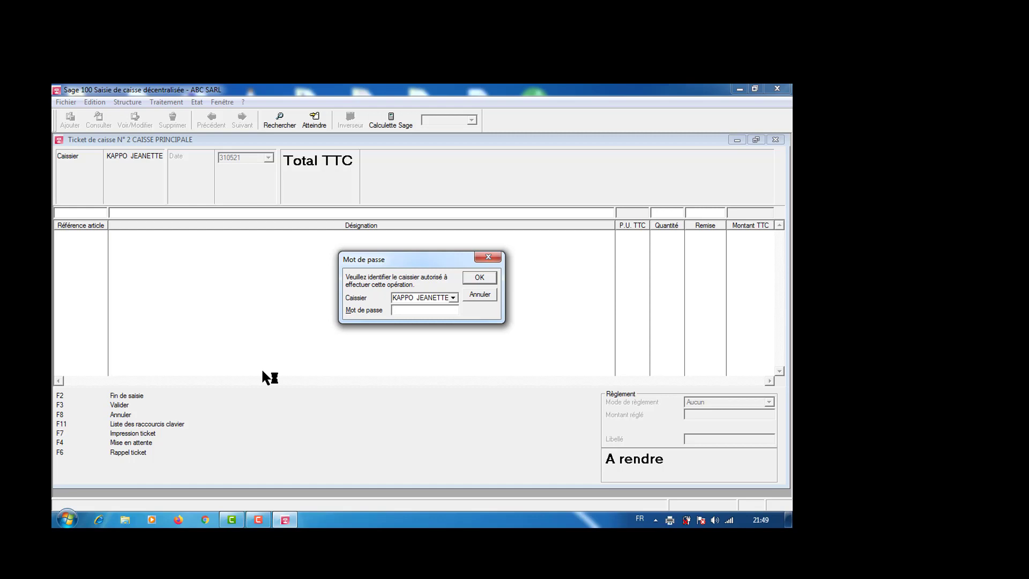
Identify the cashier for the new ticket and add the article BARON_MADRID BTE with quantity 1.
left_click(479, 295)
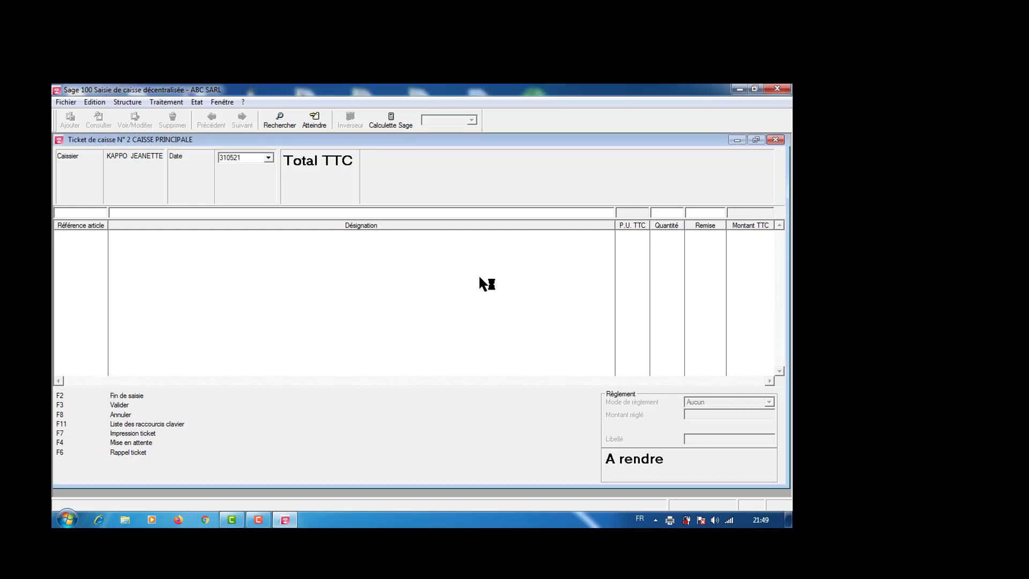
type("DFR")
key("Return")
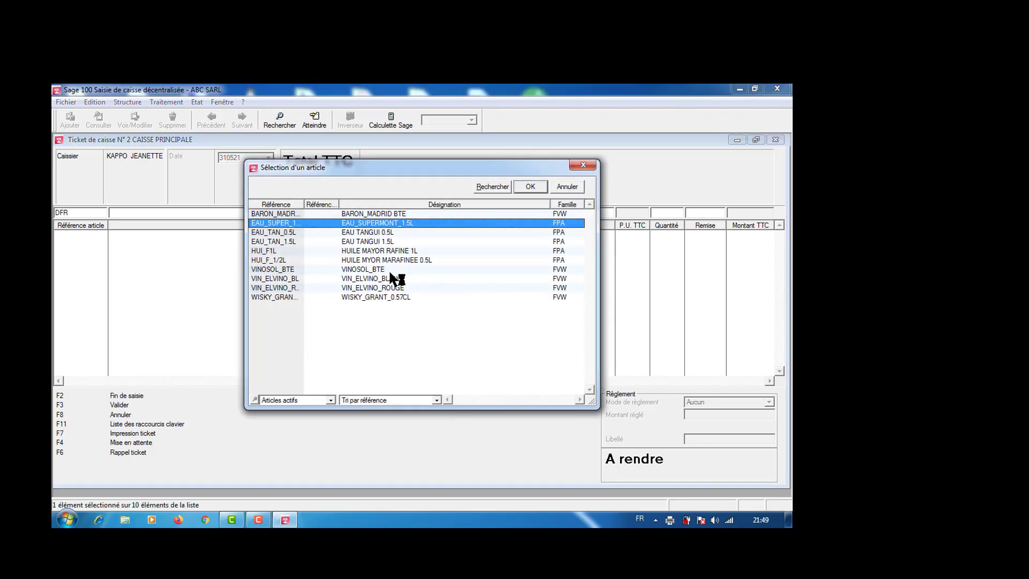
double_click(366, 213)
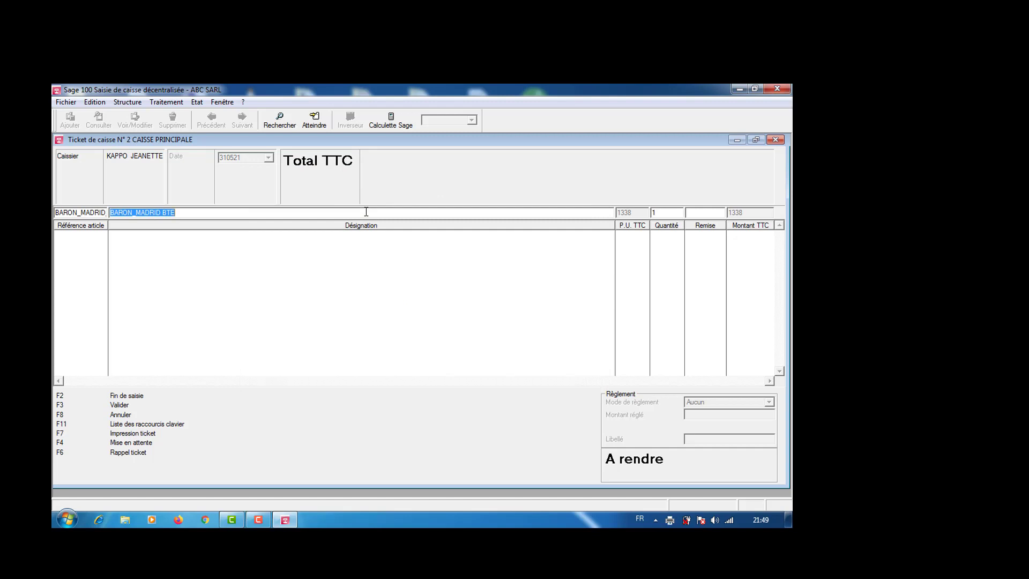
key("Return")
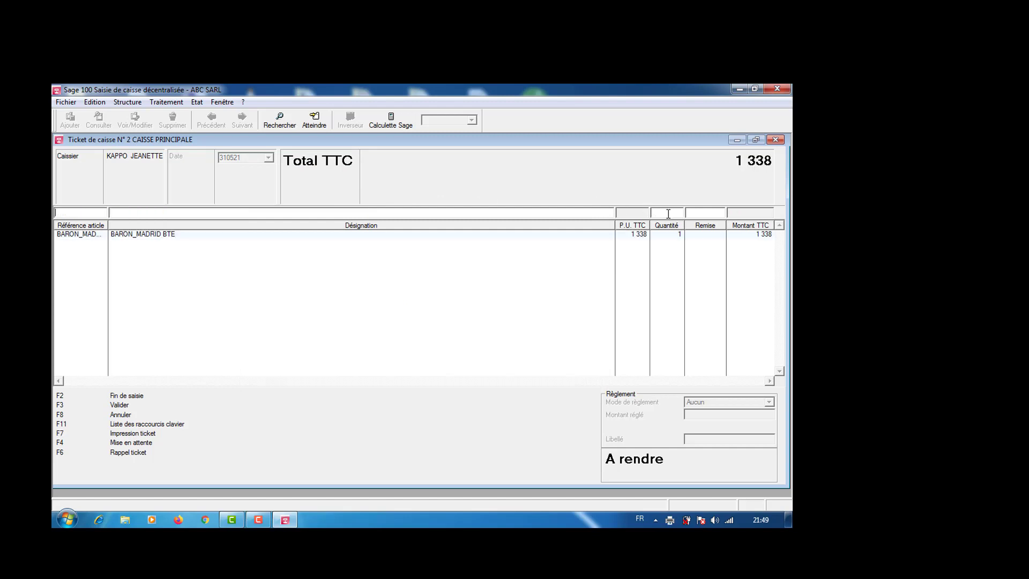
Add the article EAU TANGUI 0.5L to the ticket with quantity 4.
type("5")
key("Return")
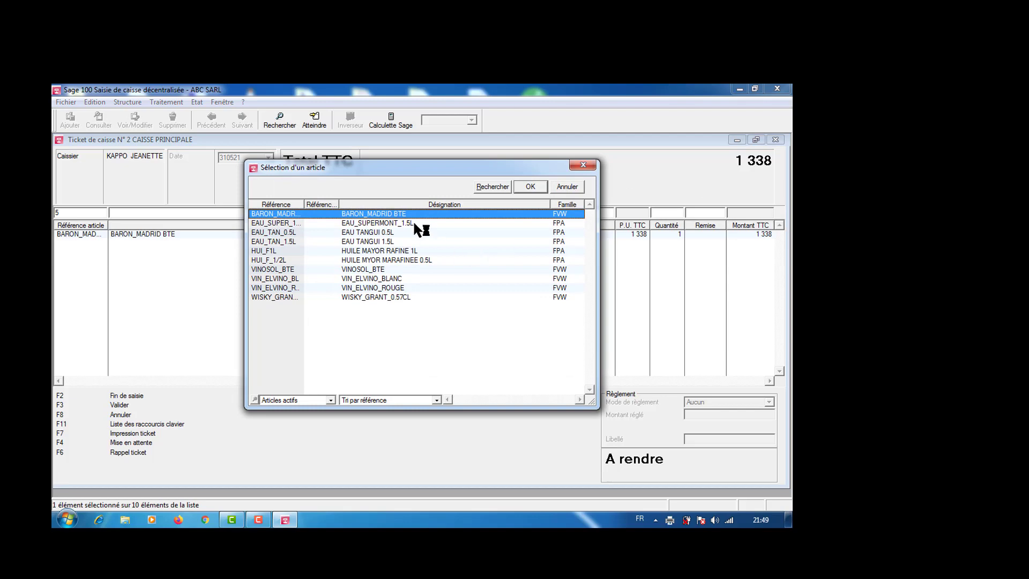
double_click(377, 232)
key("Tab")
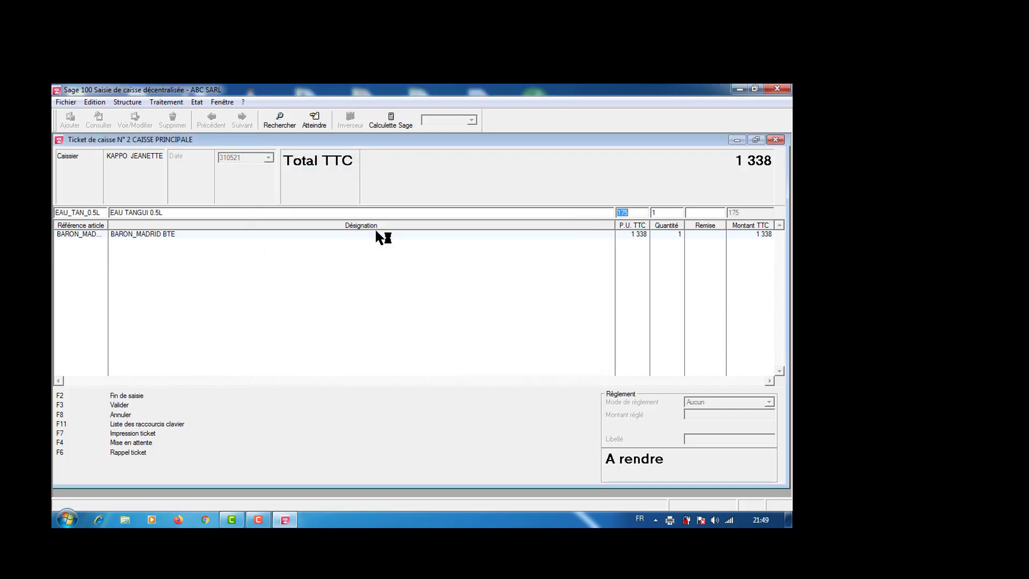
key("Tab")
type("4")
key("Return")
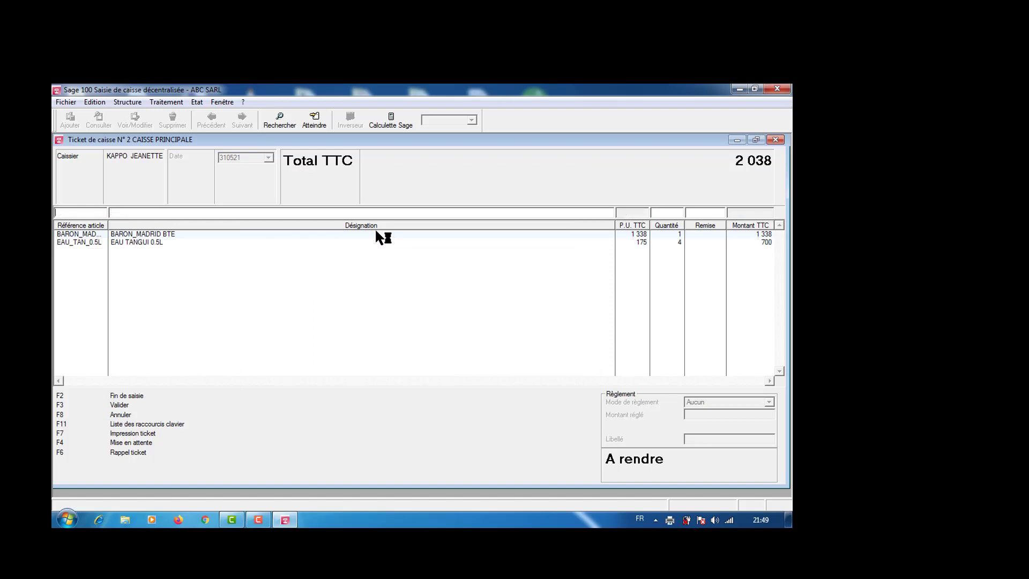
End the ticket's article entry and set its ESPECE payment amount to 5000.
key("F2")
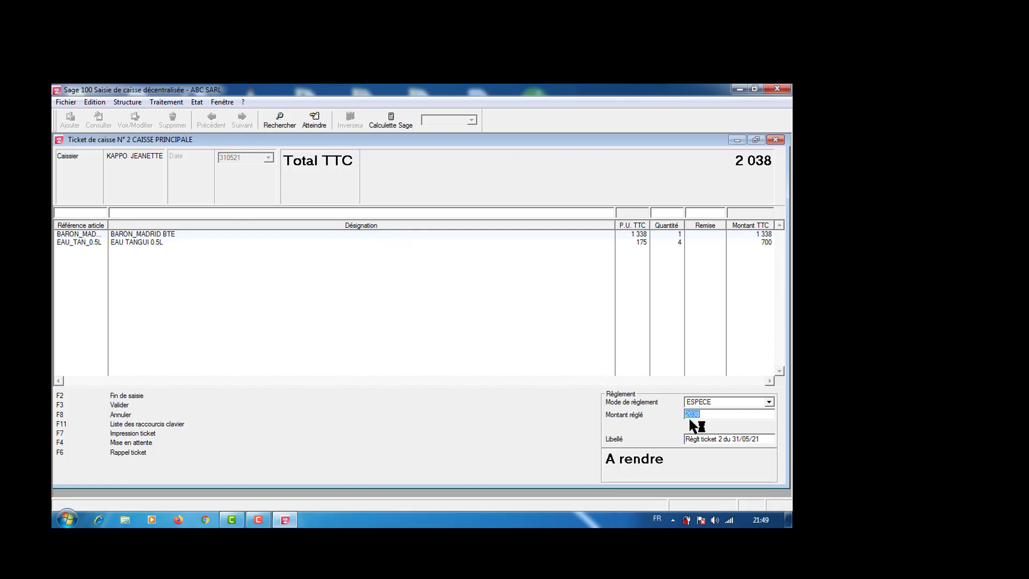
type("5")
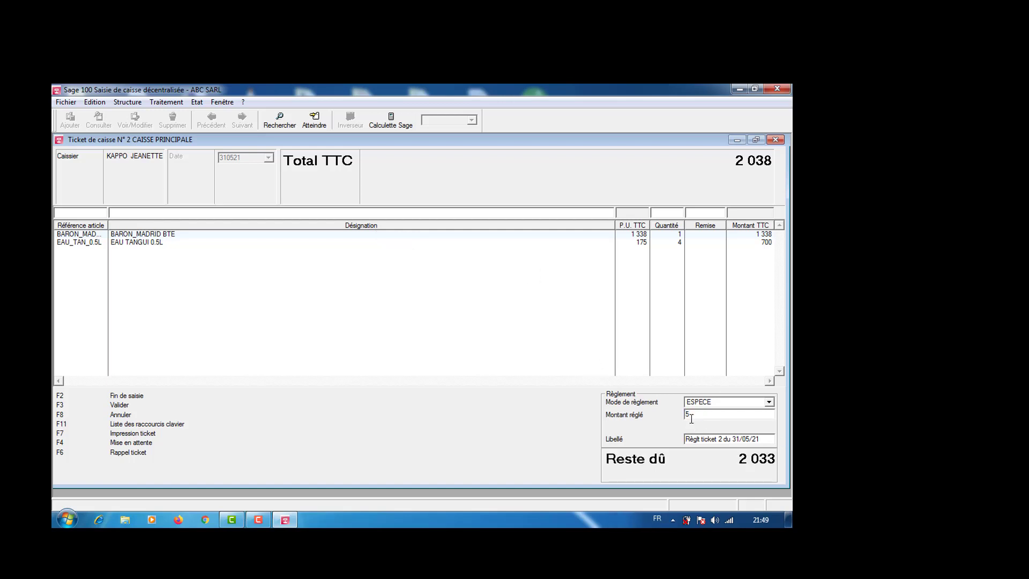
type("000")
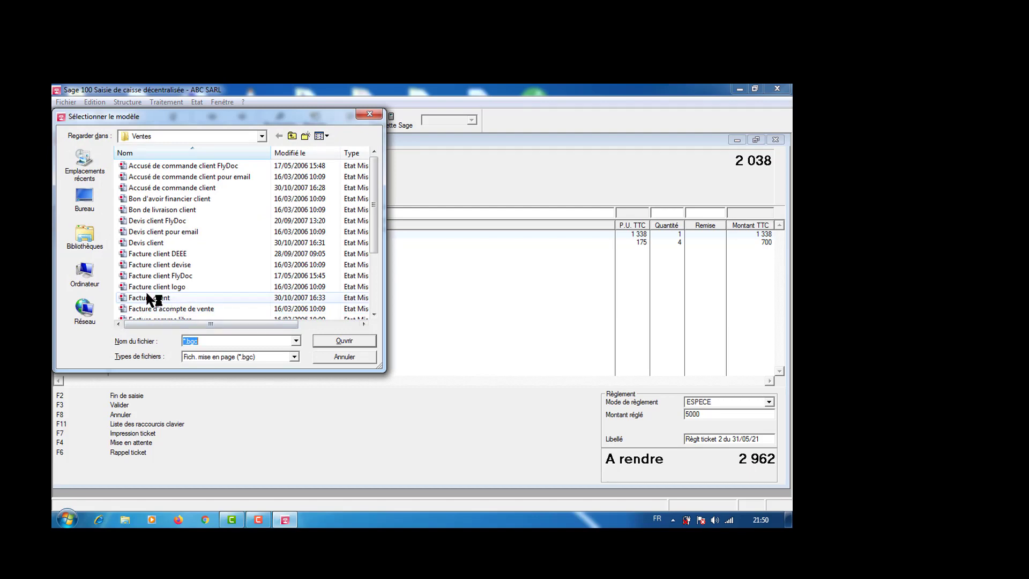
Print the ticket with the Facture client template and close the counter sales ticket window.
double_click(147, 295)
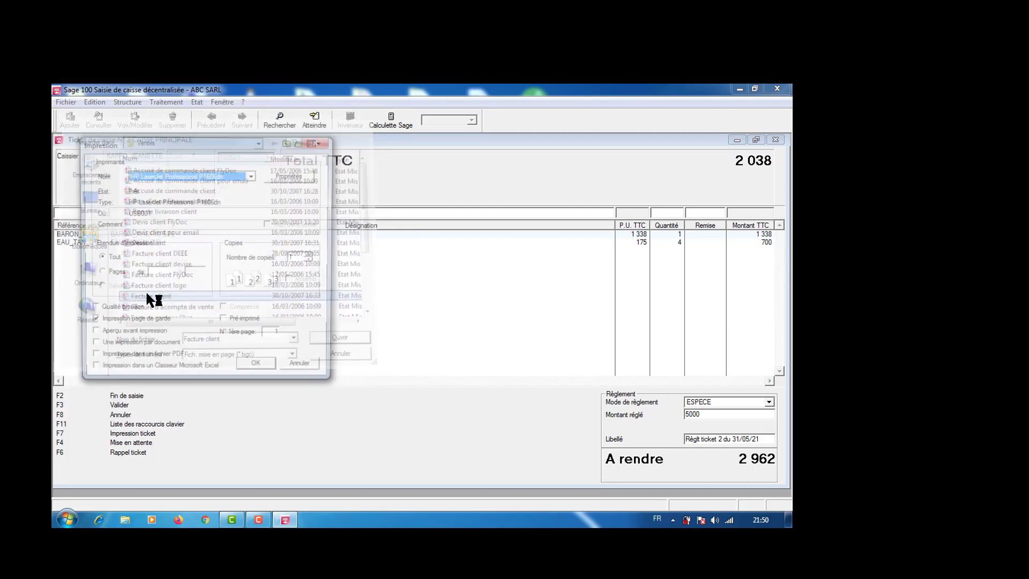
left_click(257, 368)
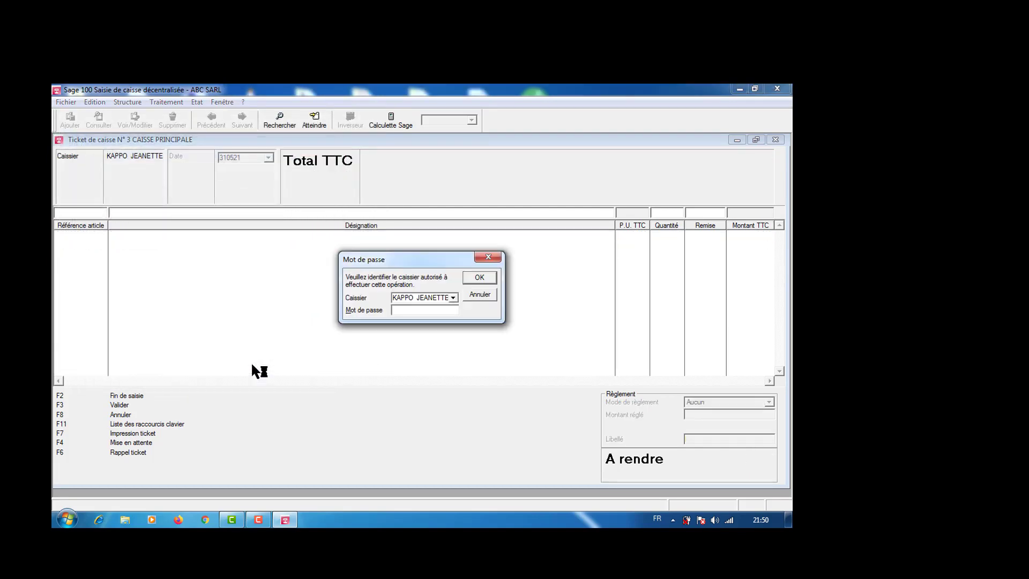
left_click(479, 295)
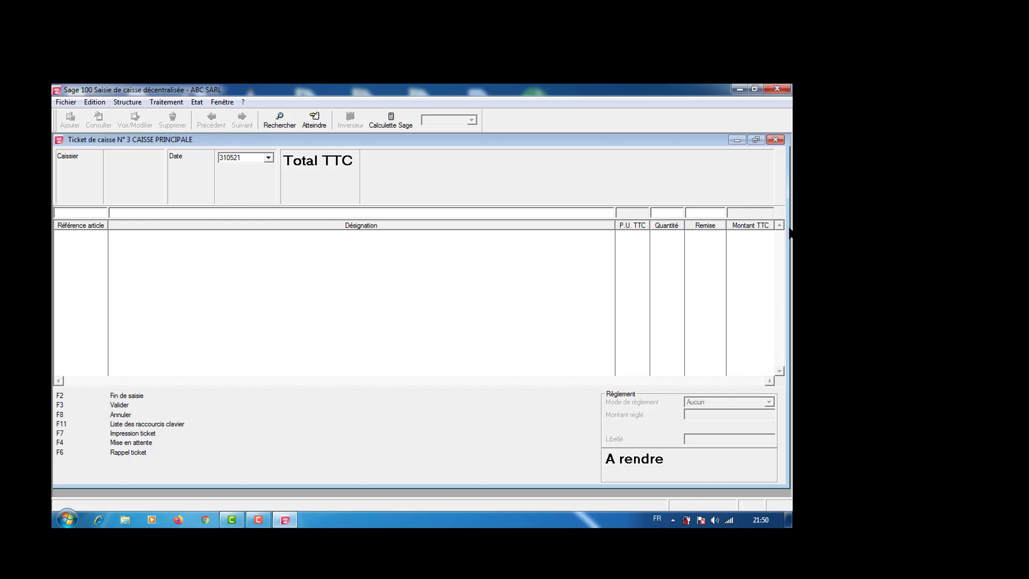
left_click(776, 140)
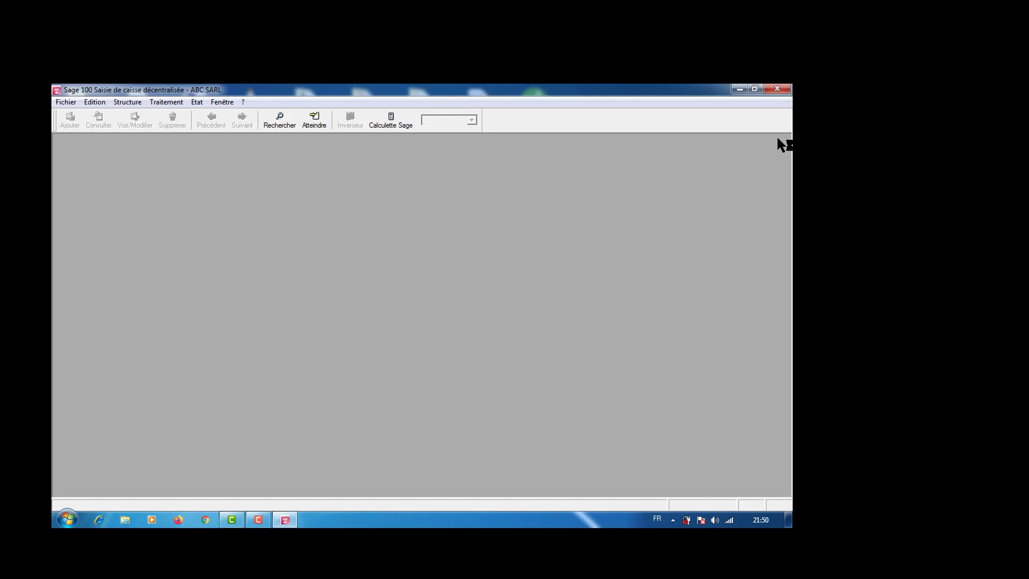
left_click(170, 107)
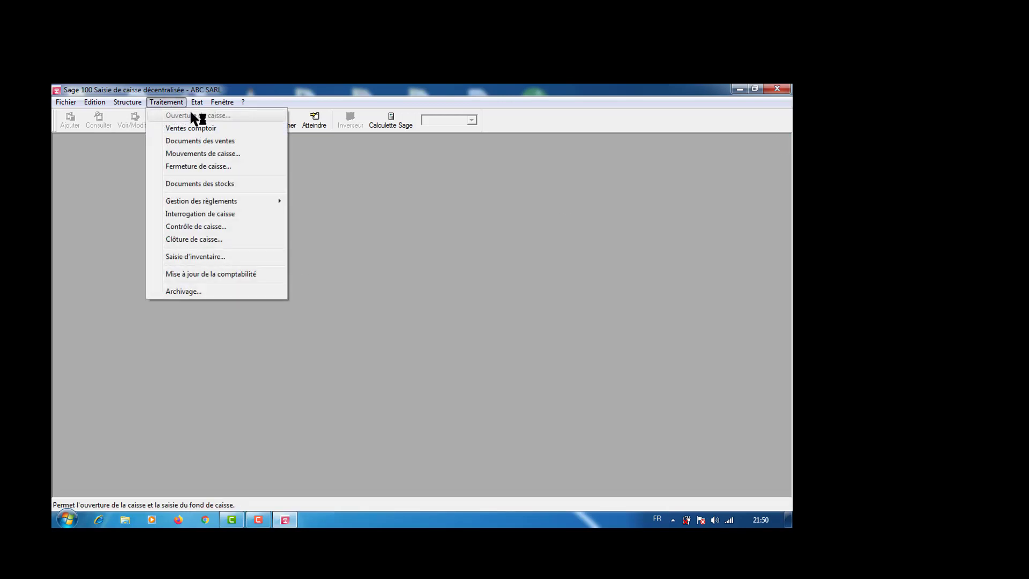
left_click(204, 129)
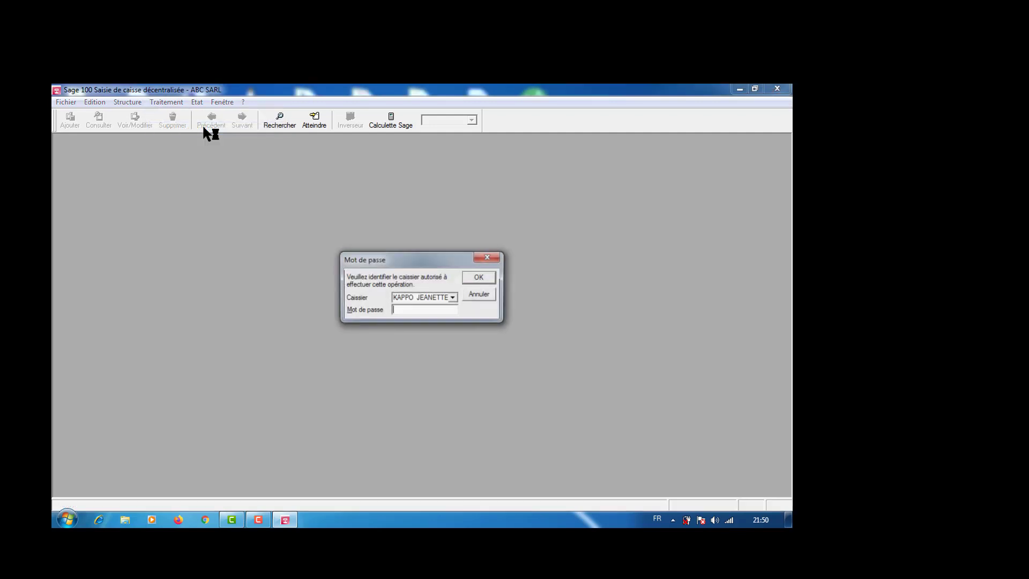
left_click(488, 258)
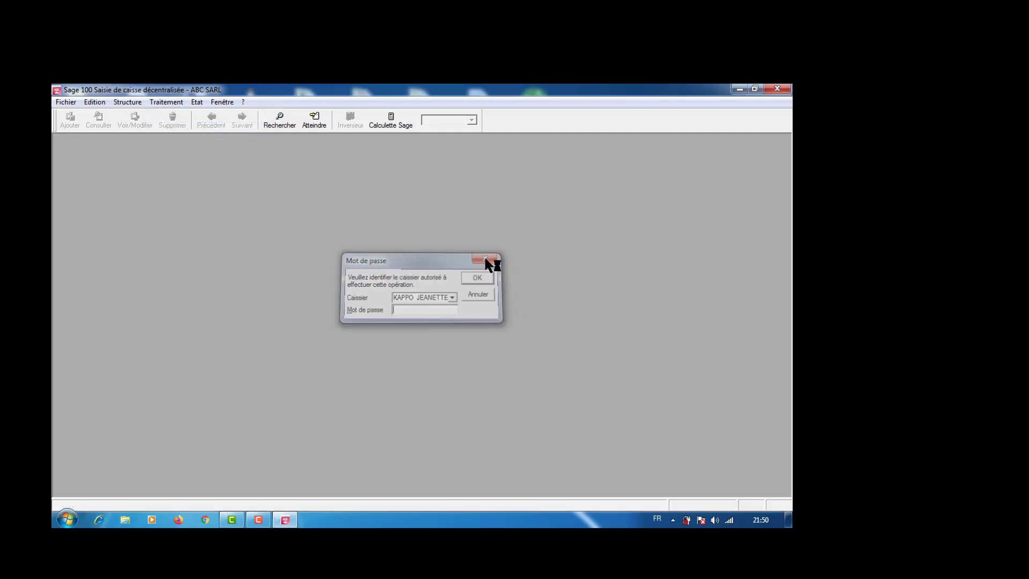
left_click(167, 102)
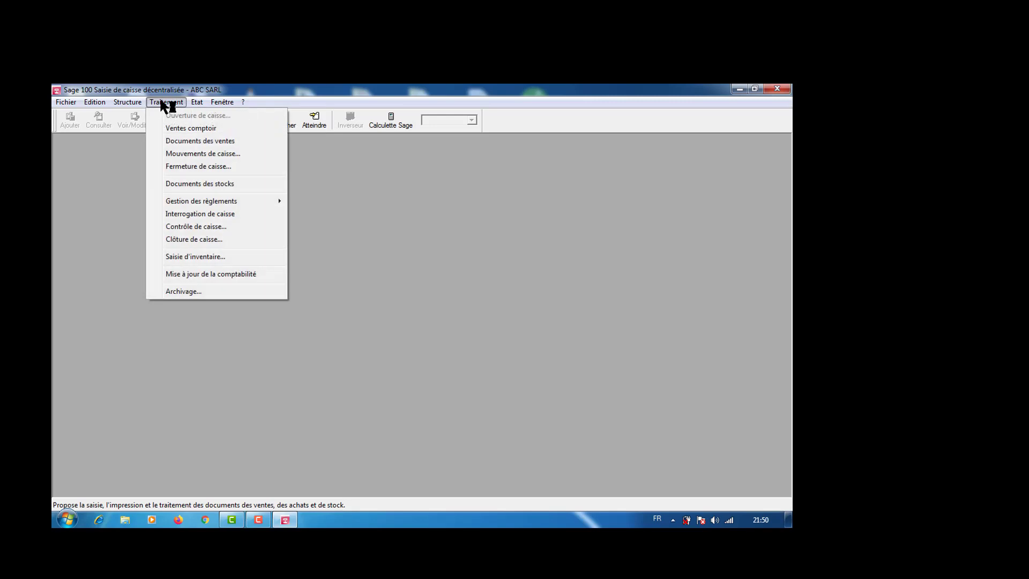
left_click(184, 154)
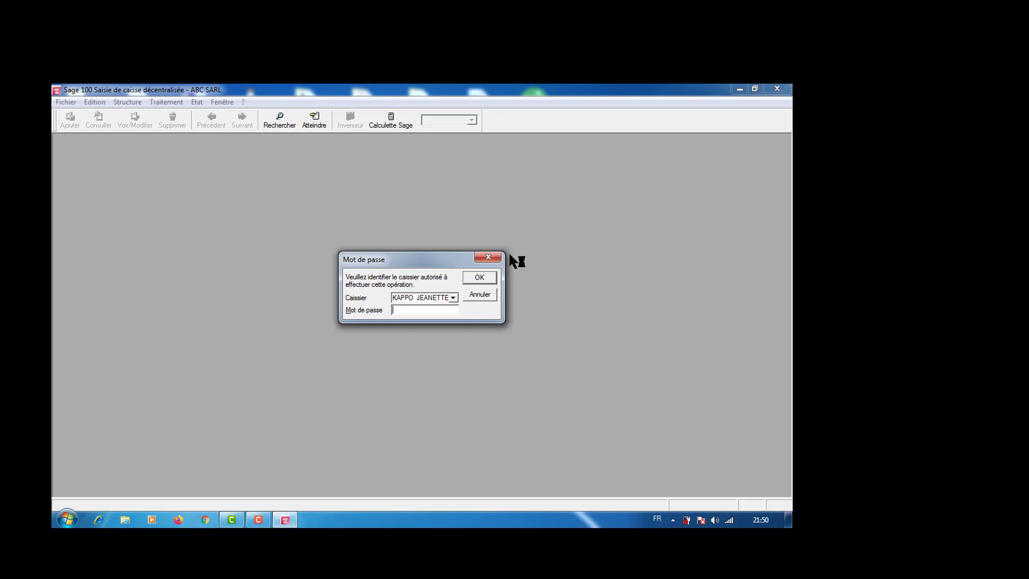
left_click(489, 260)
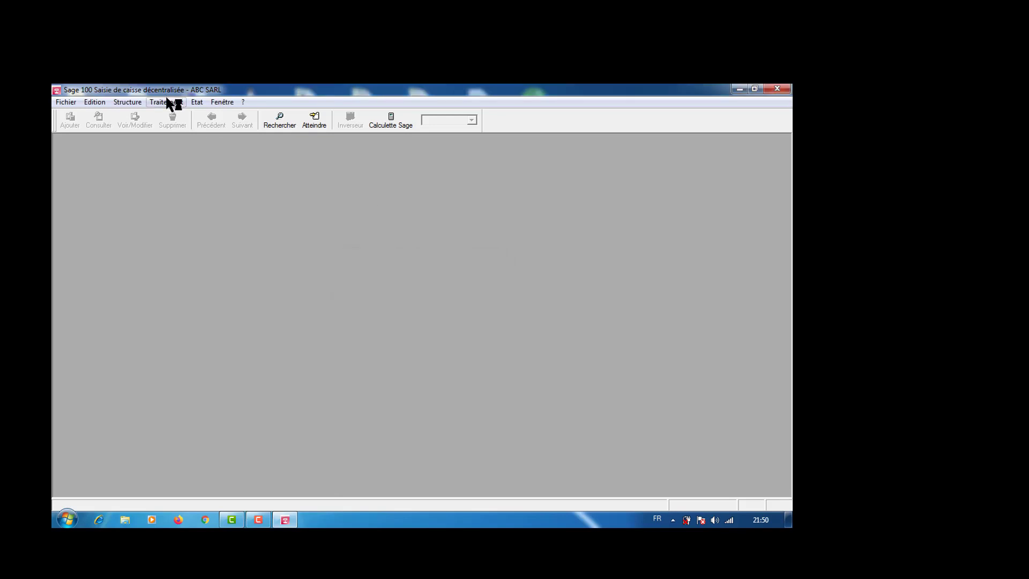
Record a Sortie cash movement of 10000 in CAISSE PRINCIPALE with the comment CARBURANT DG.
left_click(170, 101)
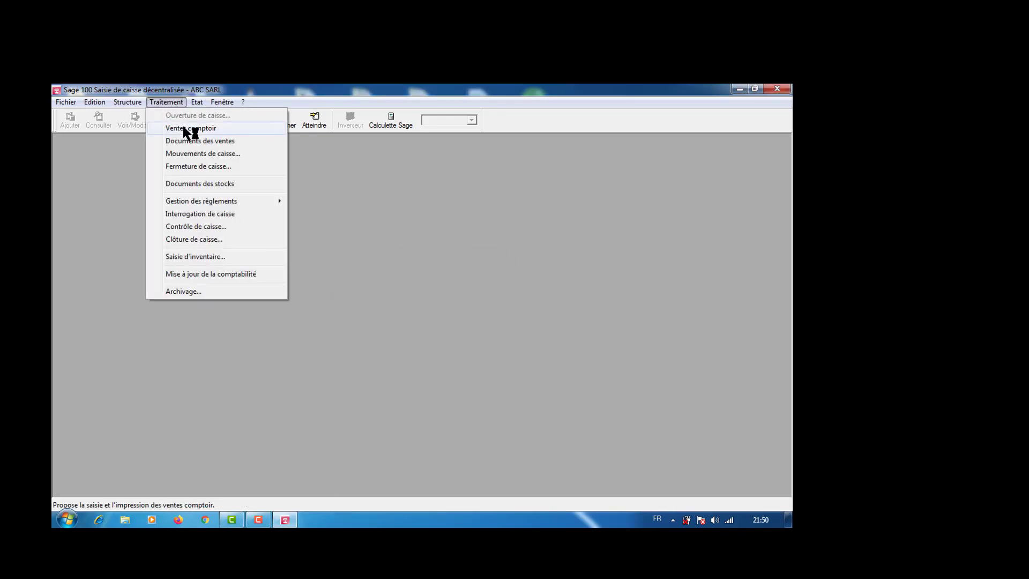
left_click(194, 153)
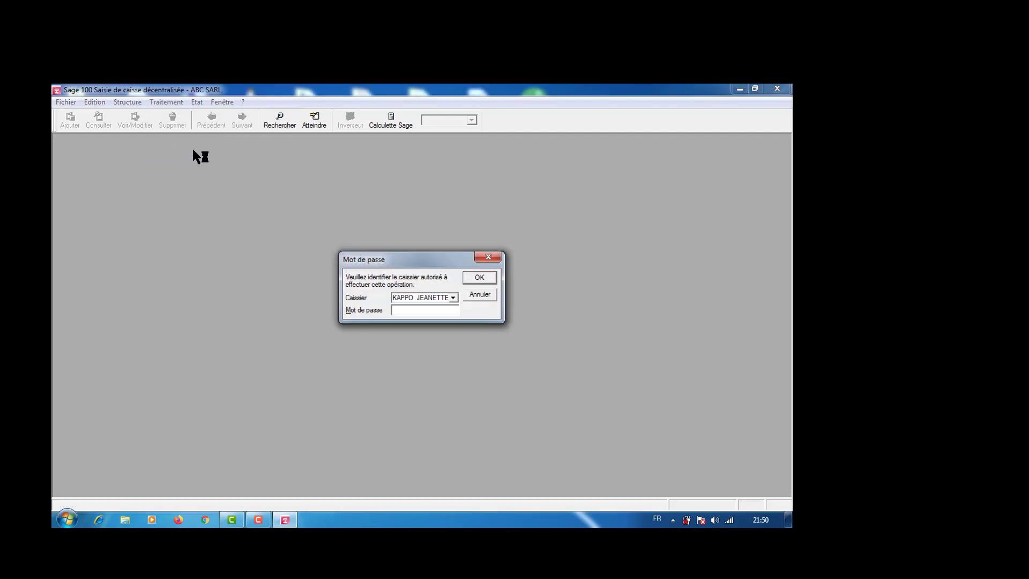
left_click(478, 277)
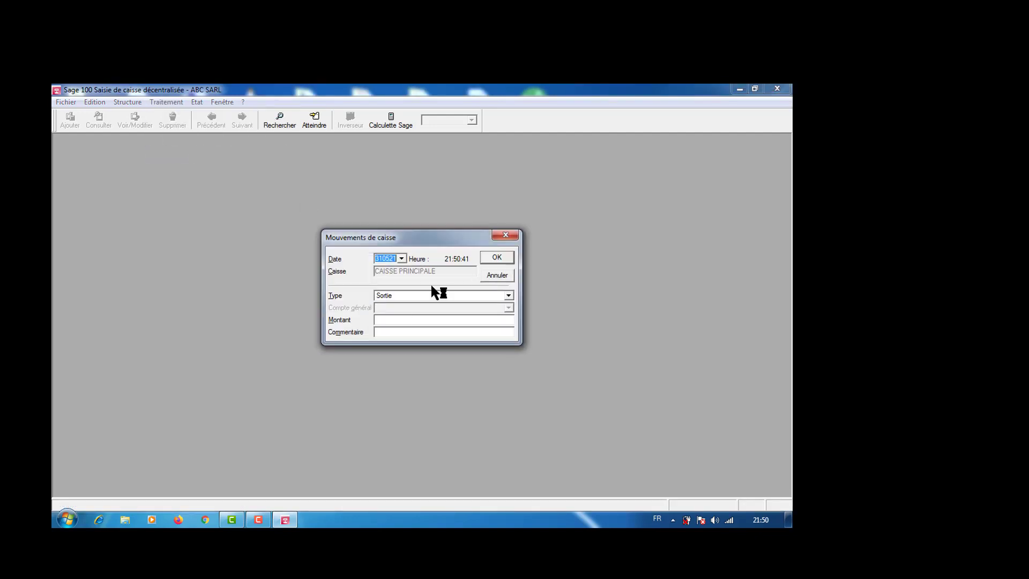
left_click(388, 319)
type("10000")
left_click(385, 335)
type("CARBURANT DG")
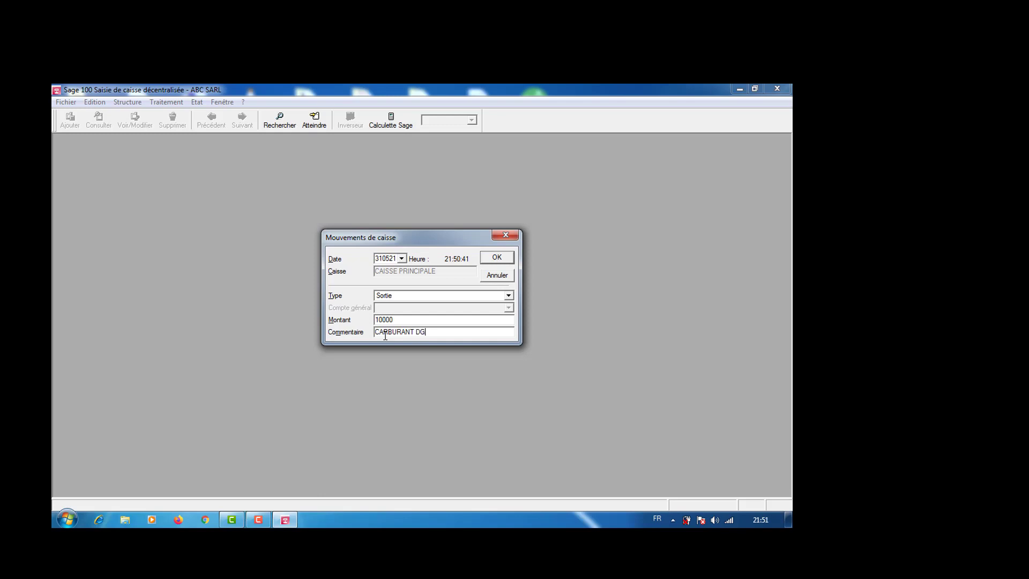
left_click(498, 260)
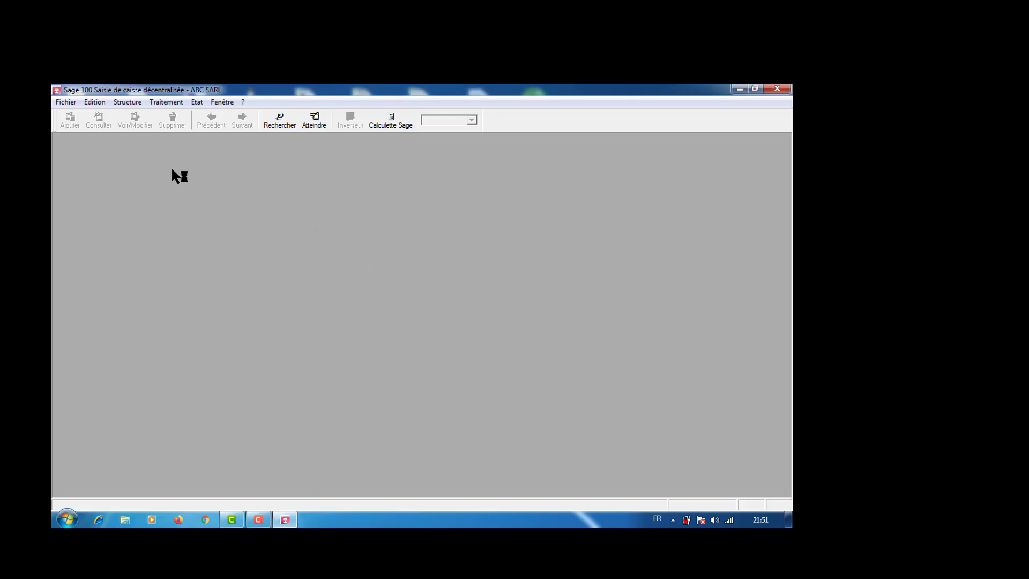
Record an Entrée cash movement of 50000 in CAISSE PRINCIPALE with the comment CLIENT CASTEL.
left_click(167, 102)
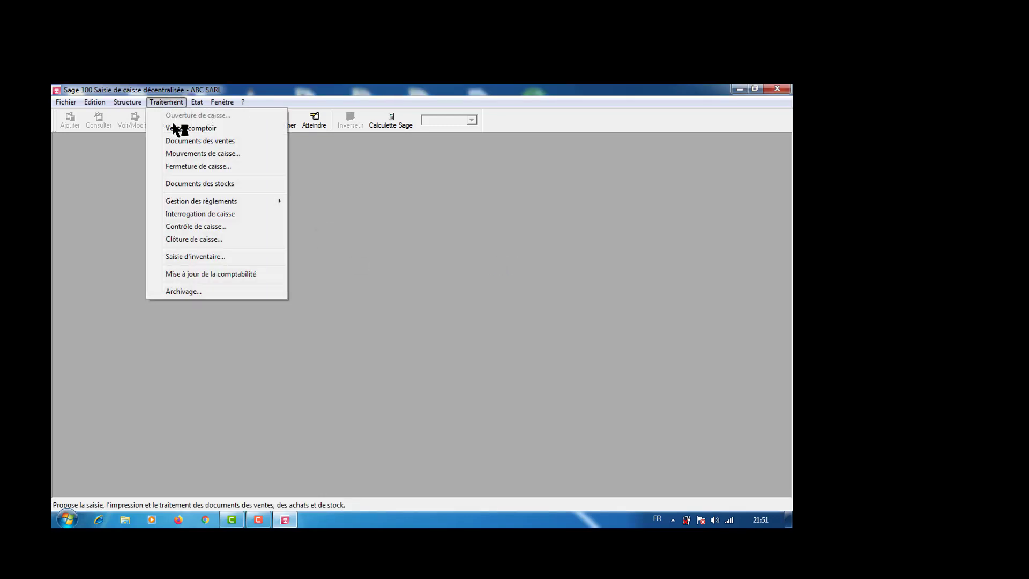
left_click(194, 155)
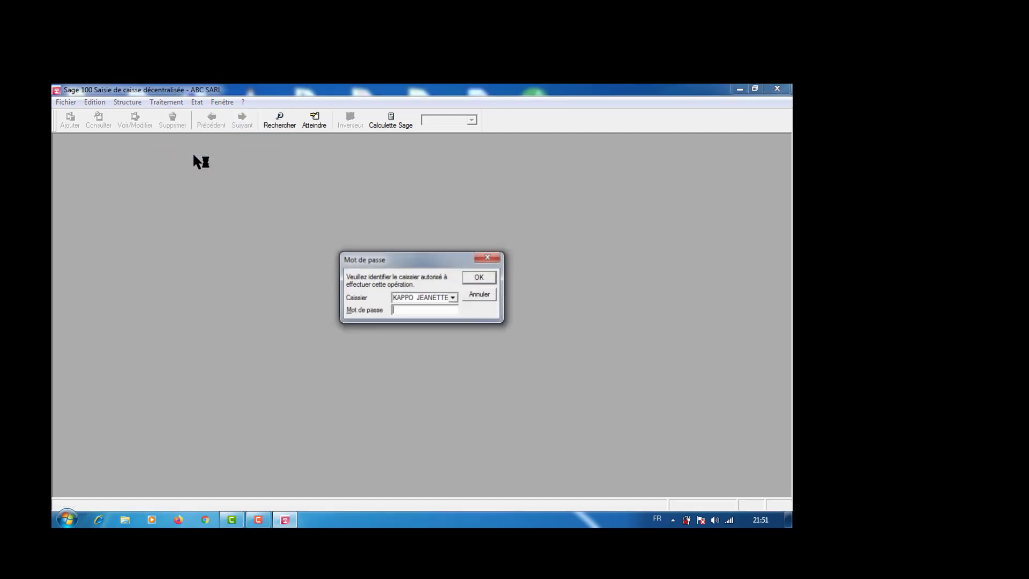
left_click(482, 279)
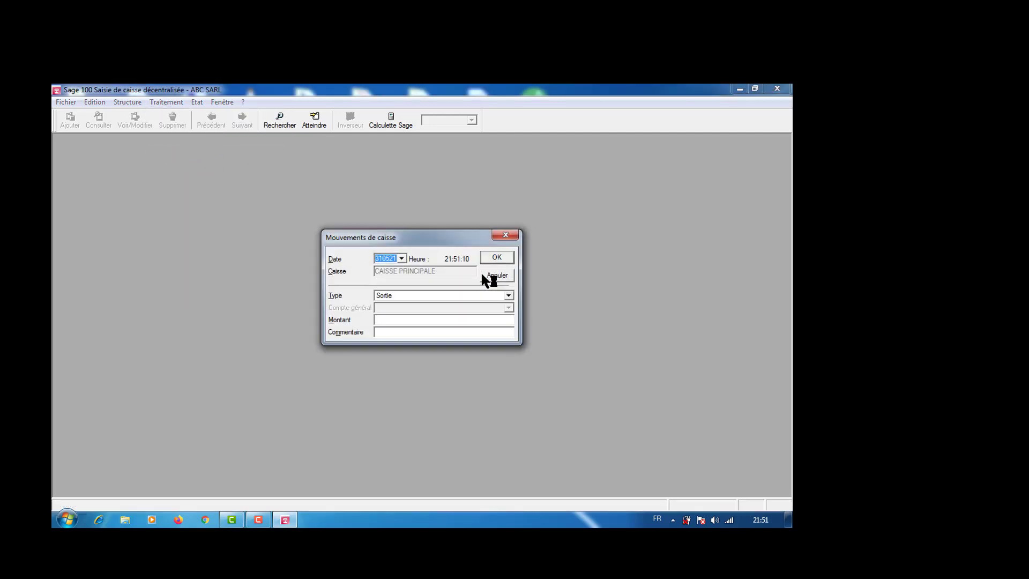
left_click(509, 296)
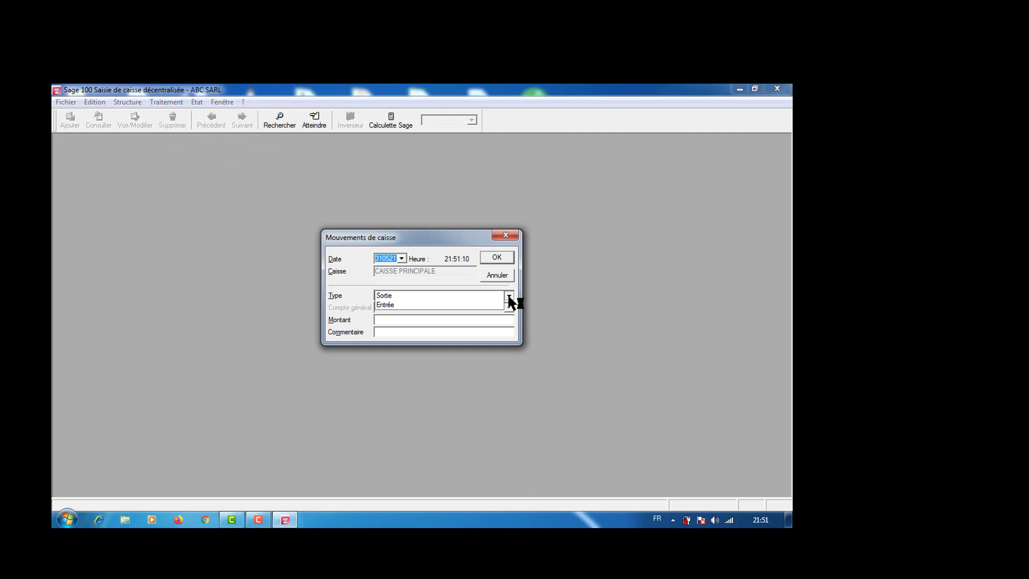
left_click(451, 306)
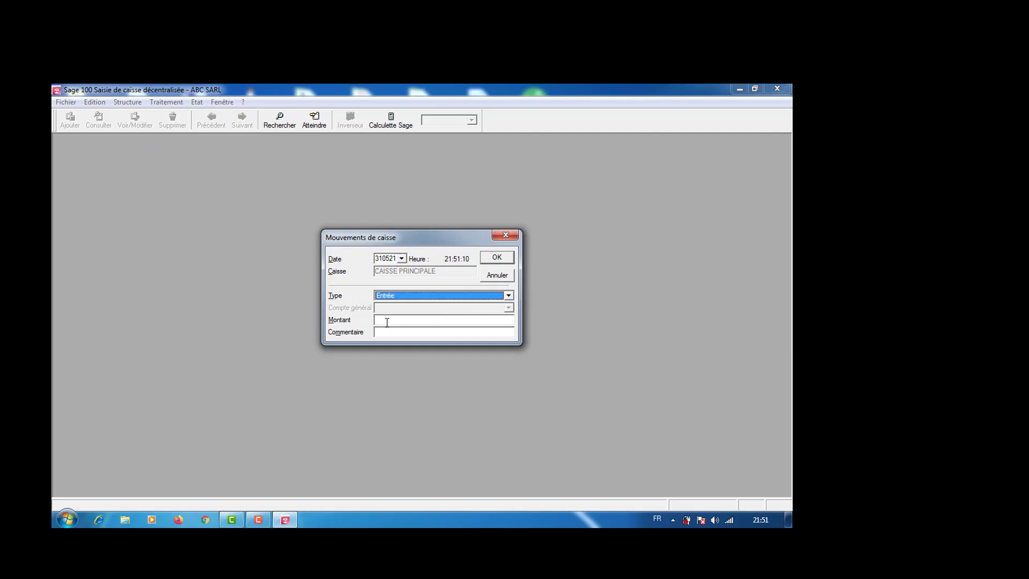
left_click(387, 321)
type("50000")
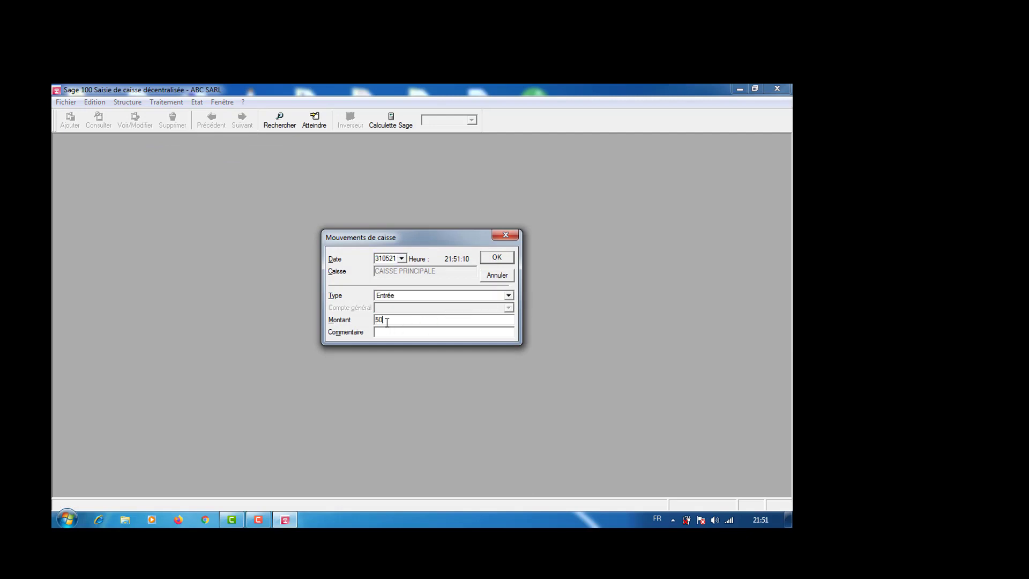
left_click(380, 332)
type("CLIENT TA")
key("BackSpace")
key("BackSpace")
type("CASTEL")
left_click(497, 258)
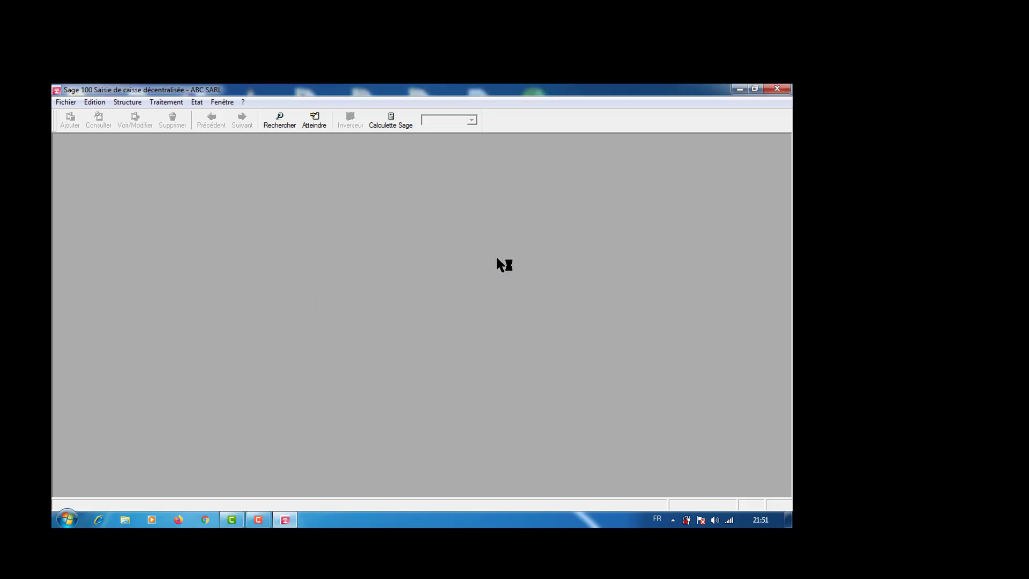
Run the Contrôle de caisse for CAISSE PRINCIPALE with Globales values and examine the amounts by movement type.
left_click(176, 107)
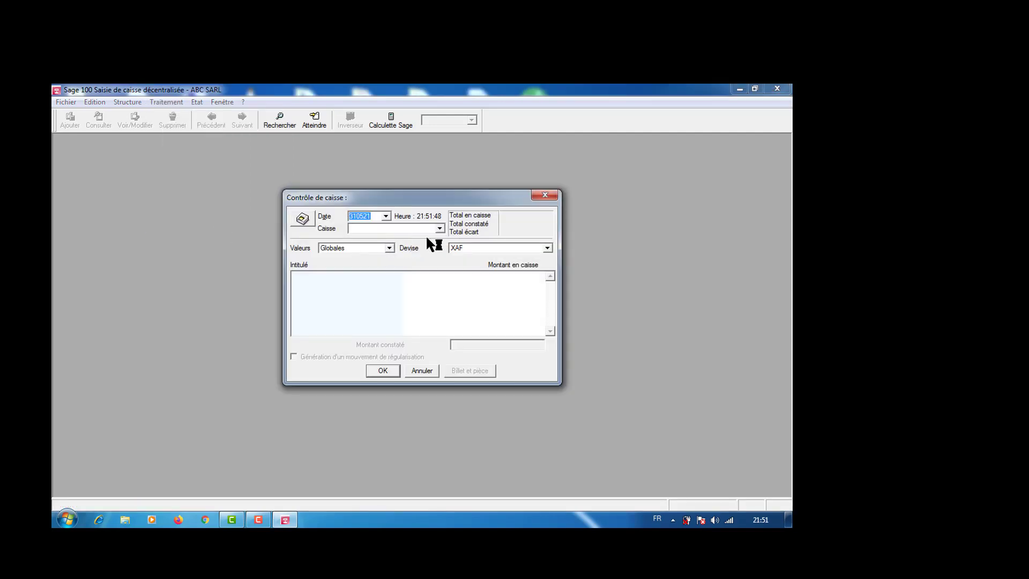
left_click(439, 228)
left_click(441, 235)
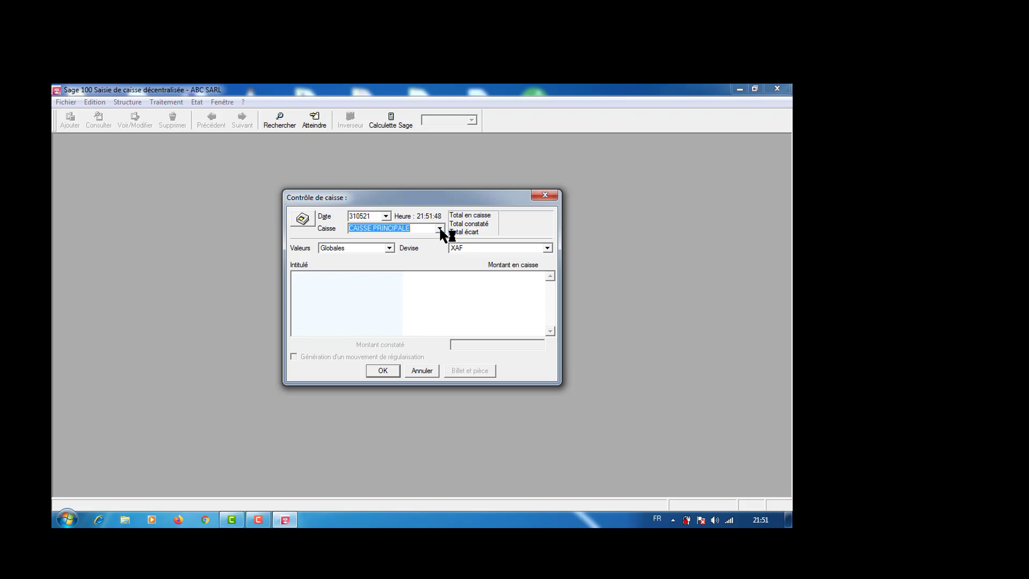
left_click(389, 247)
left_click(378, 248)
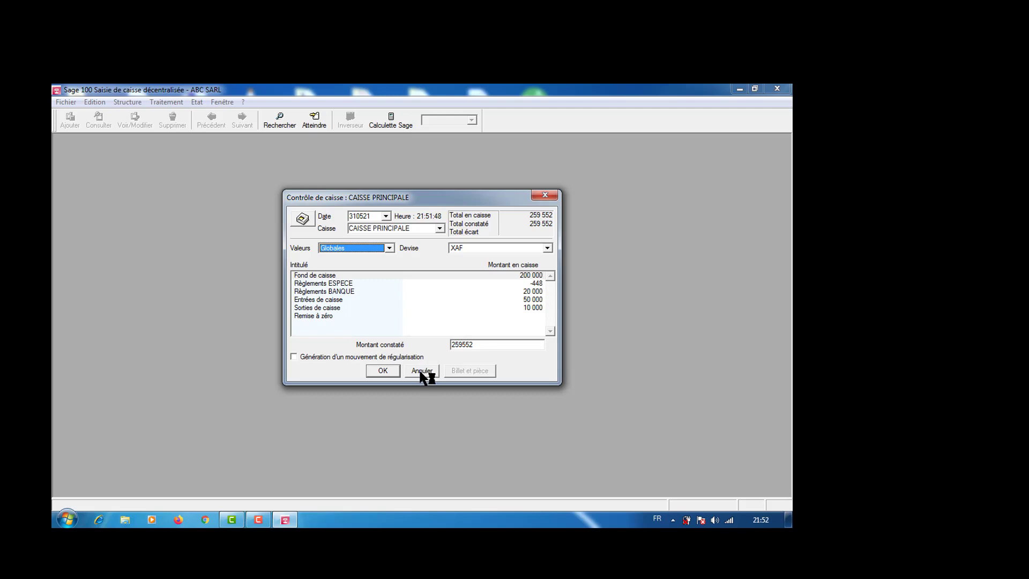
Preview the cash control report with the cover page turned off, and leave the cash control without validating it.
left_click(302, 219)
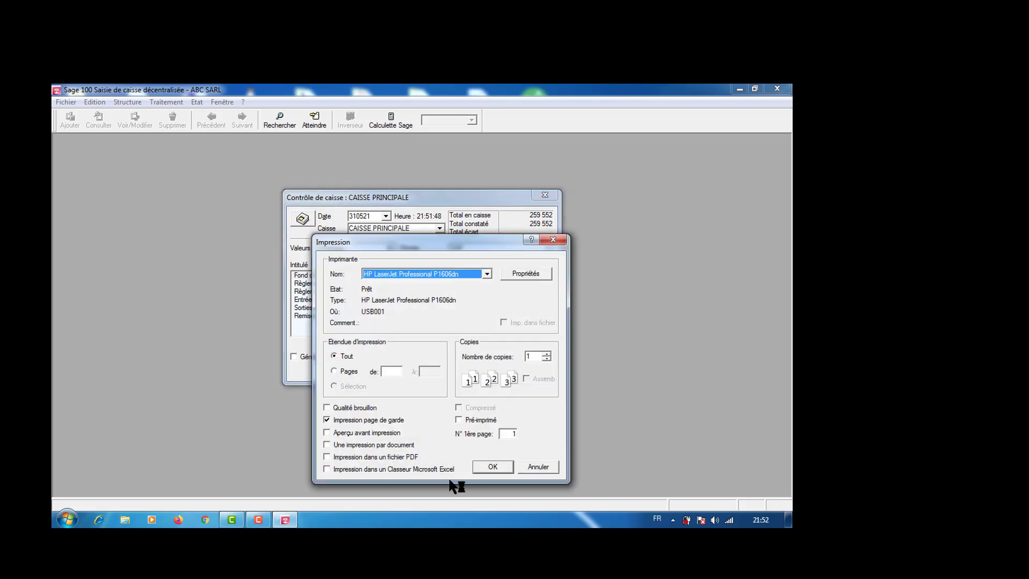
left_click(326, 433)
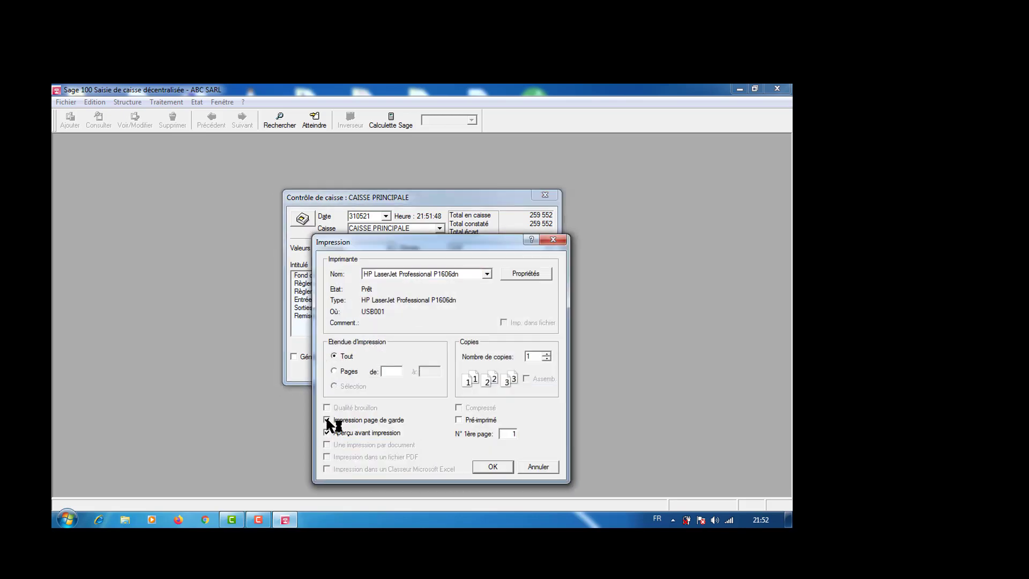
left_click(327, 420)
left_click(493, 468)
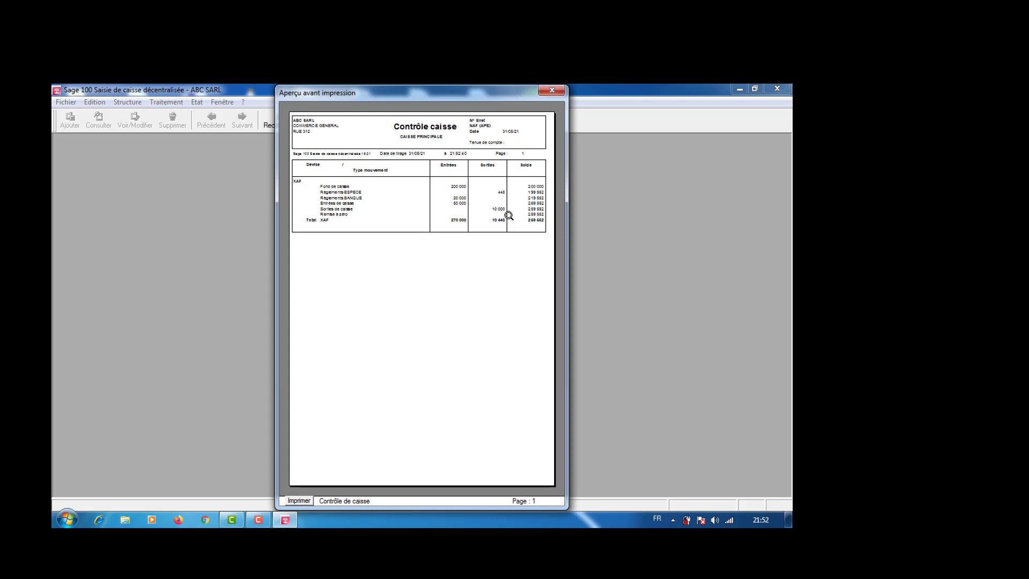
left_click(554, 91)
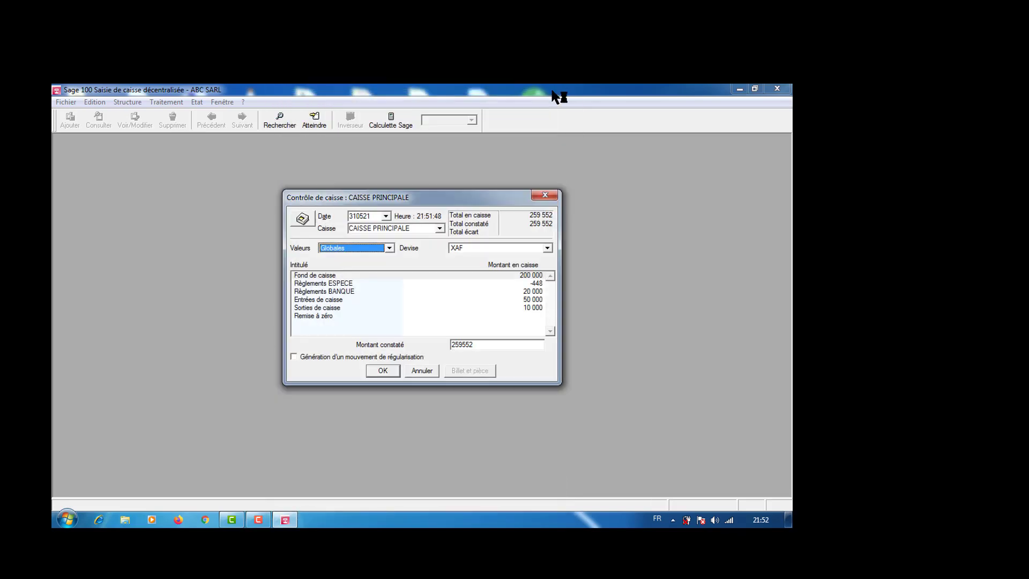
left_click(422, 371)
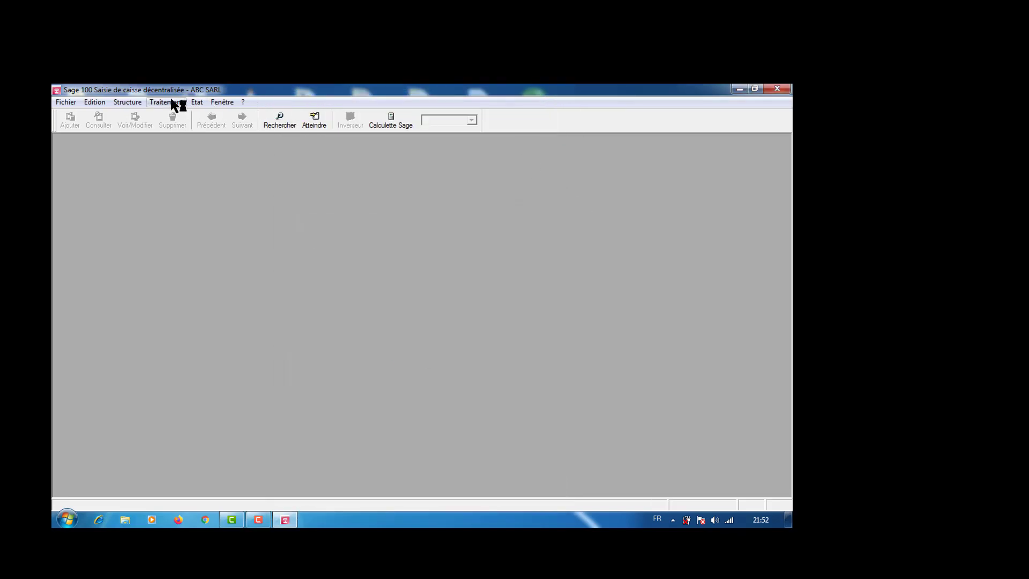
Examine the current movements of CAISSE PRINCIPALE in a maximized Interrogation de caisse window, and close it.
left_click(195, 103)
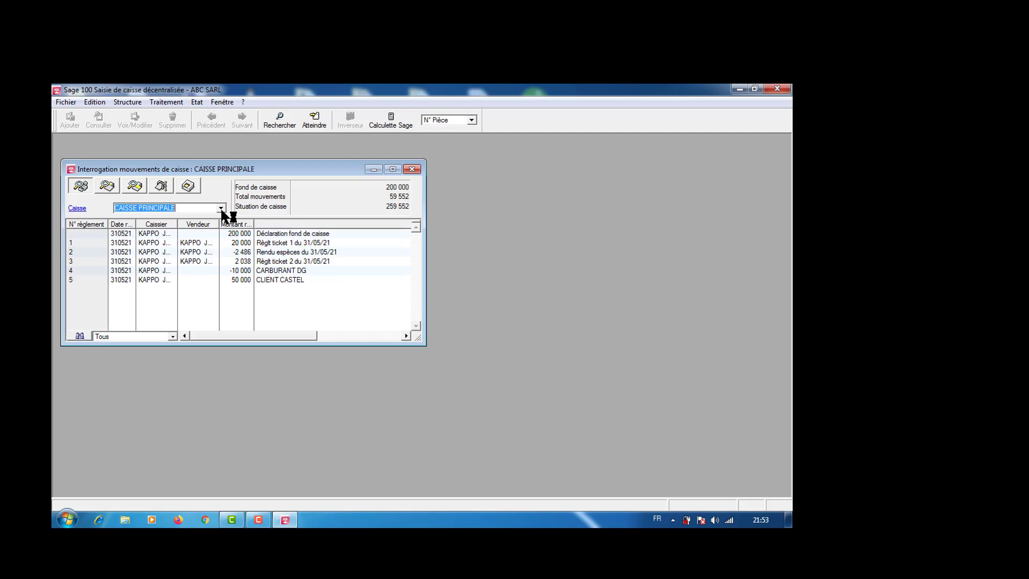
left_click(393, 169)
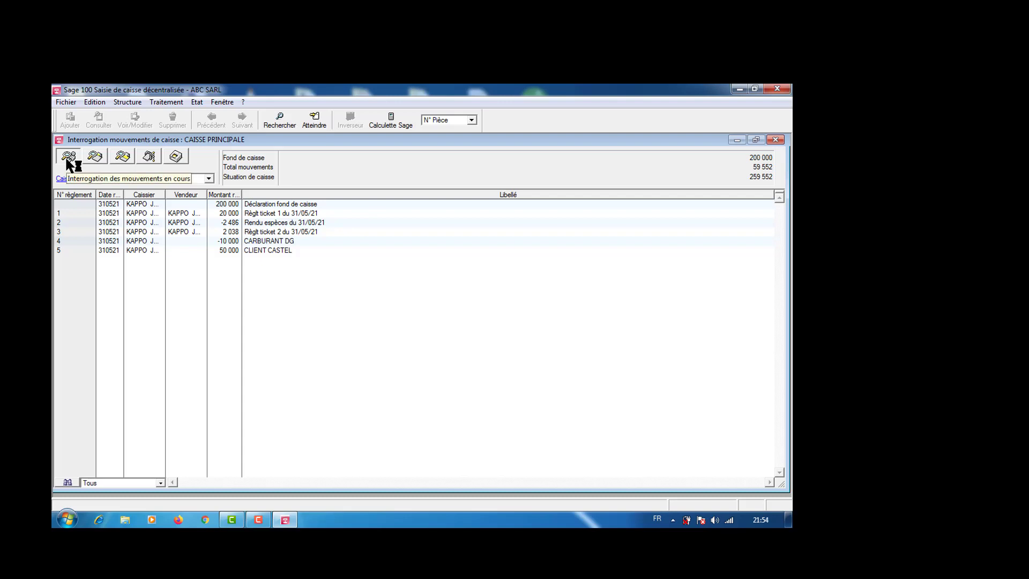
left_click(383, 232)
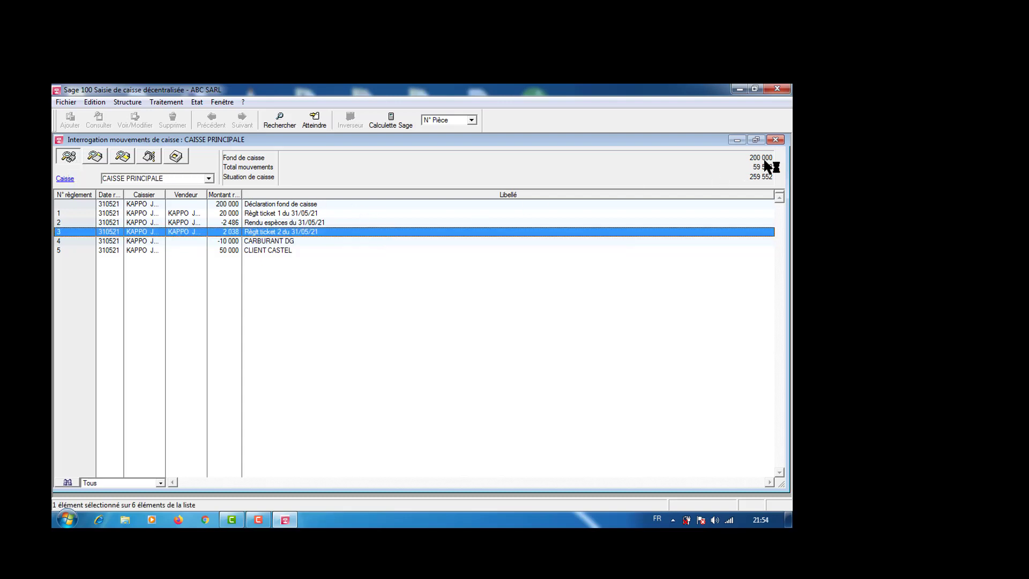
left_click(775, 139)
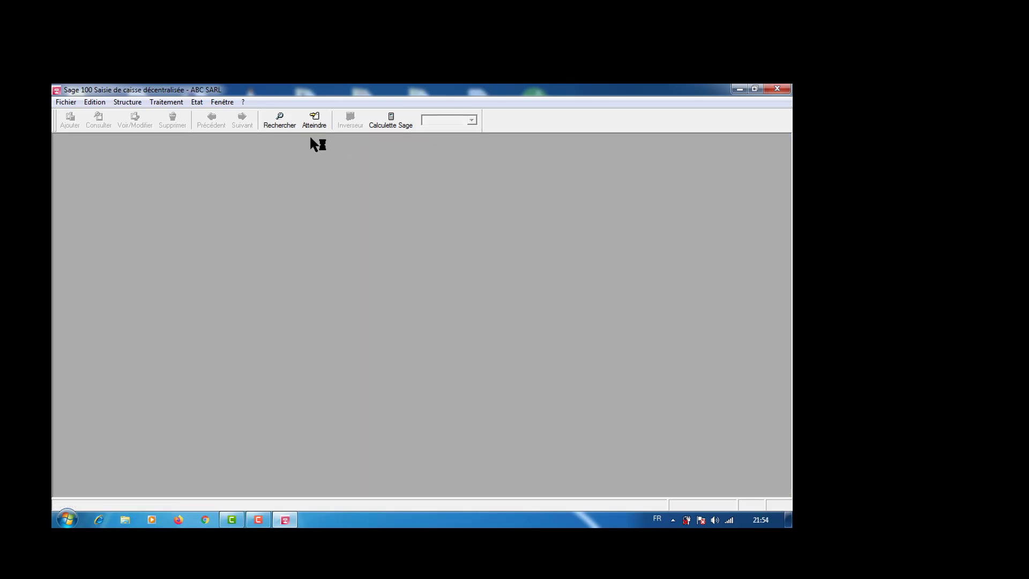
View the Clôture de caisse options and dismiss the dialog without running the closing.
left_click(167, 102)
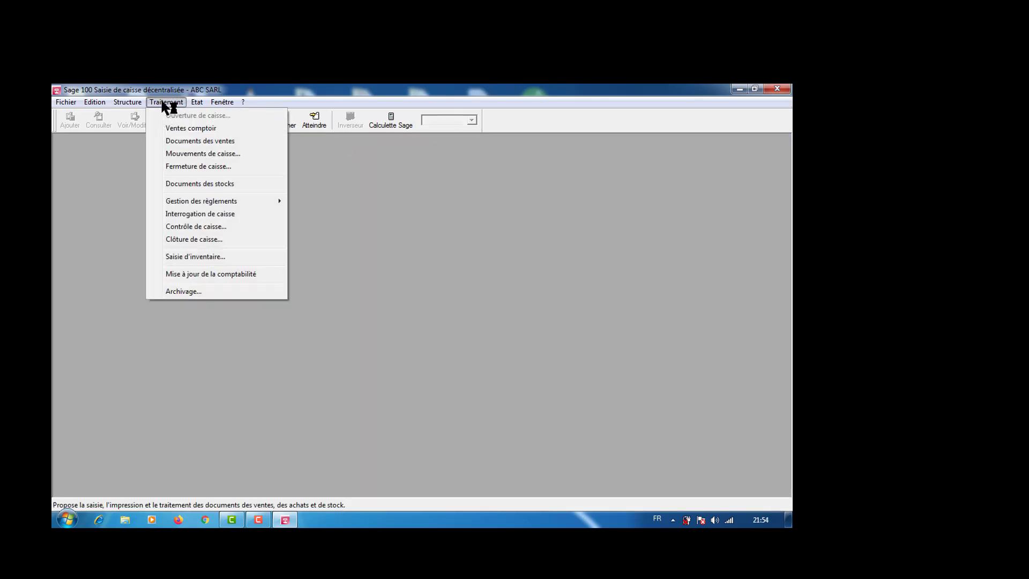
left_click(201, 241)
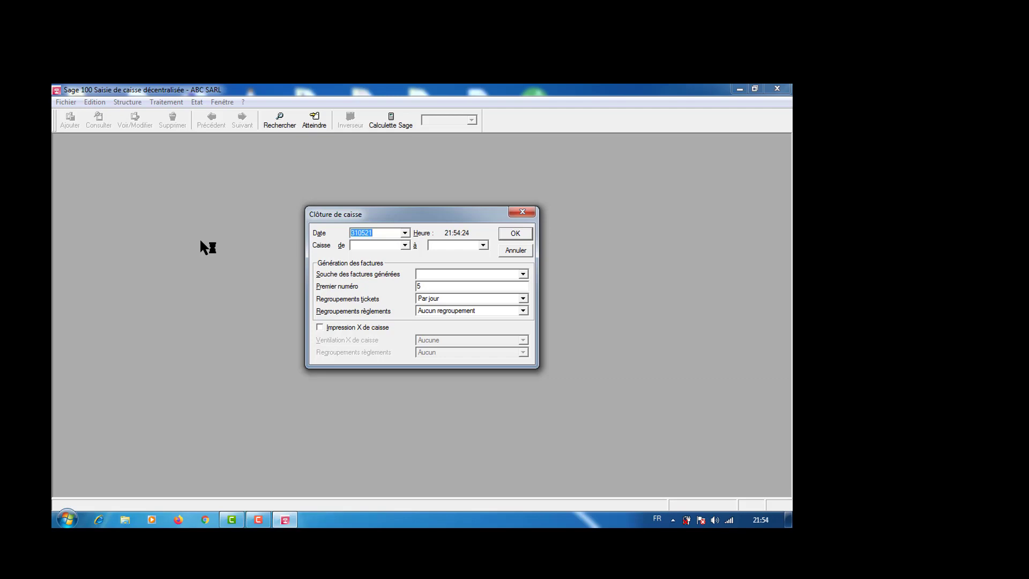
left_click(523, 212)
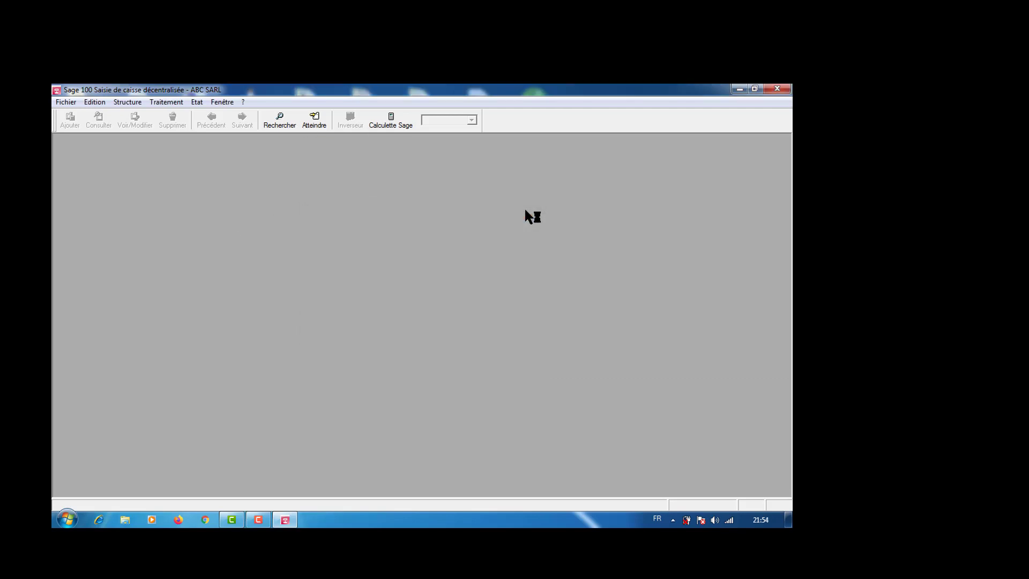
left_click(159, 100)
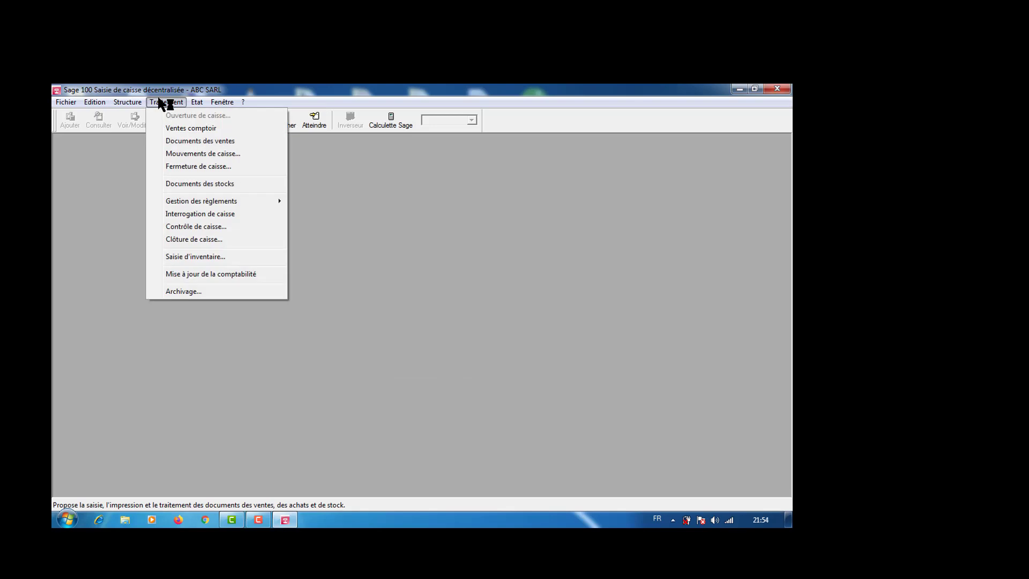
mouse_move(223, 102)
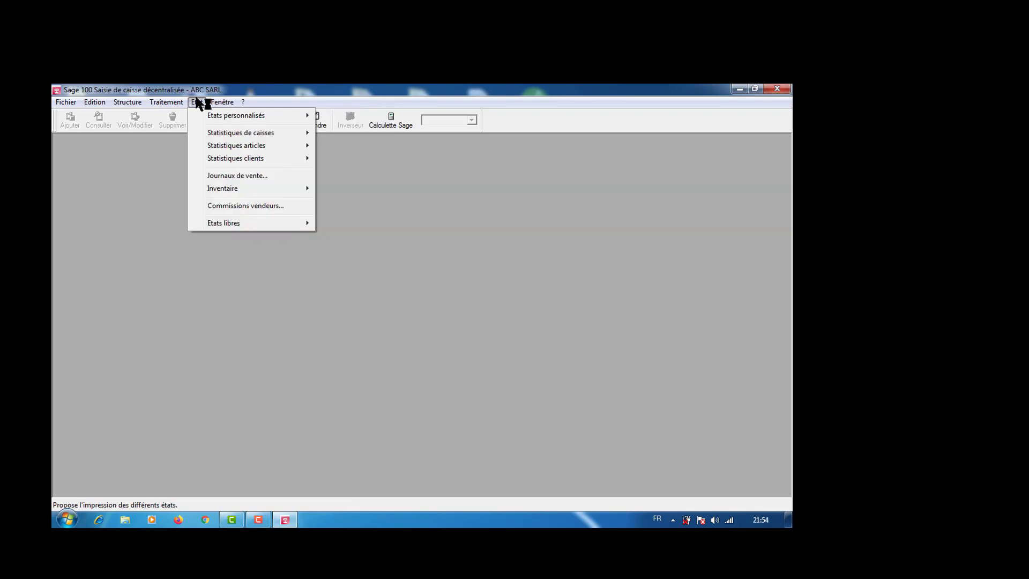
mouse_move(63, 105)
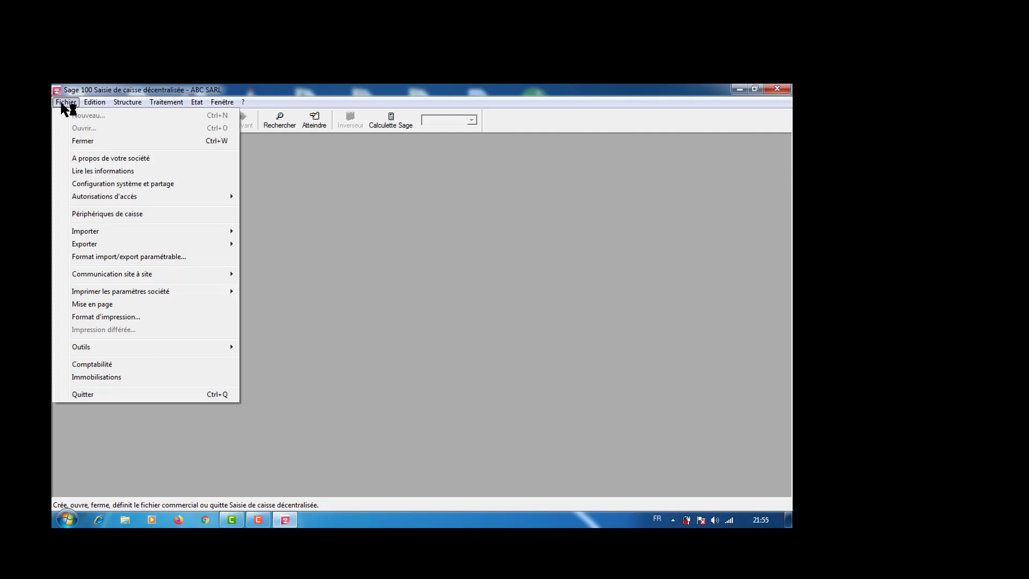
left_click(328, 202)
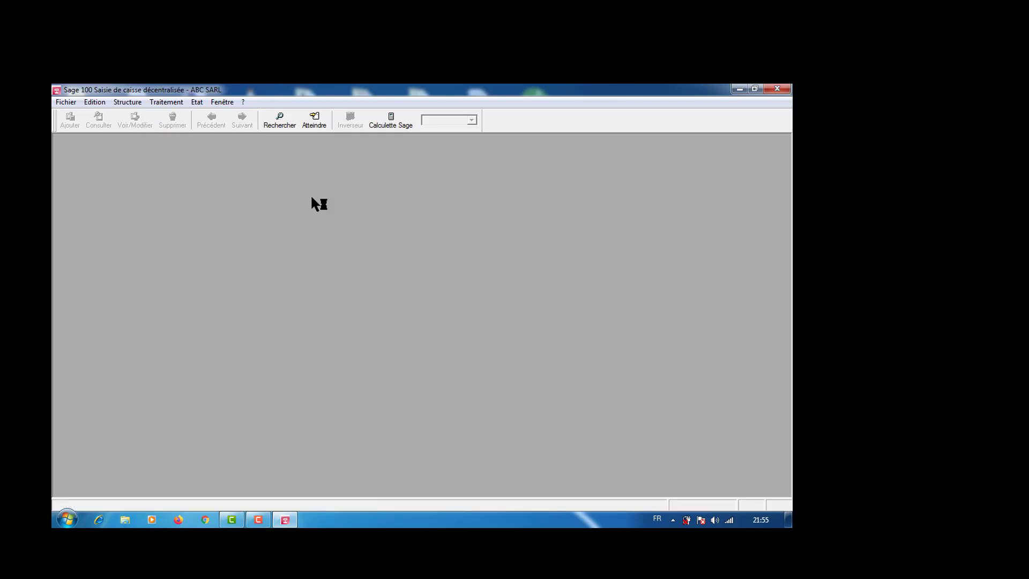
Quit the Saisie de caisse décentralisée program and return to the desktop.
left_click(780, 92)
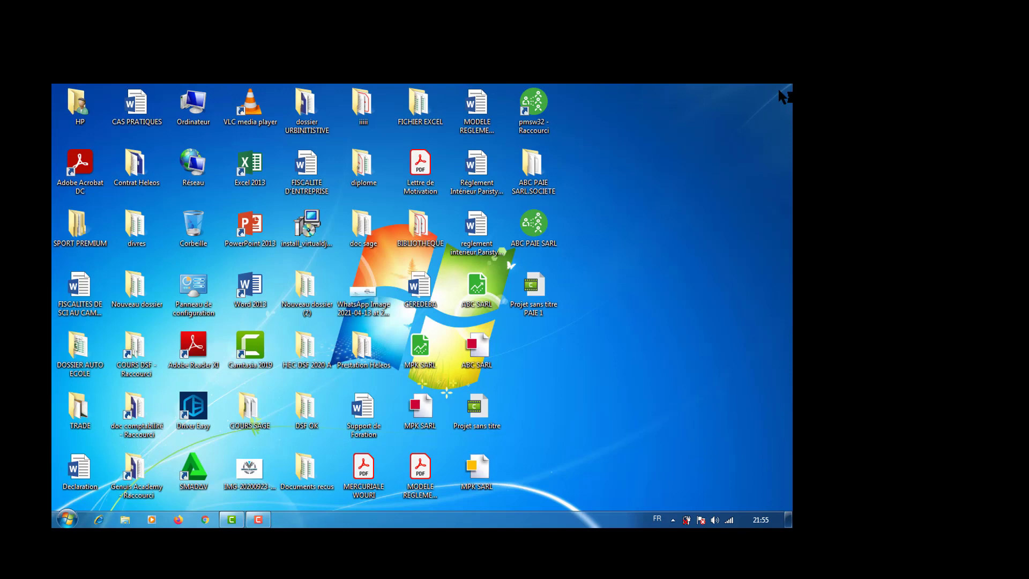
left_click(266, 521)
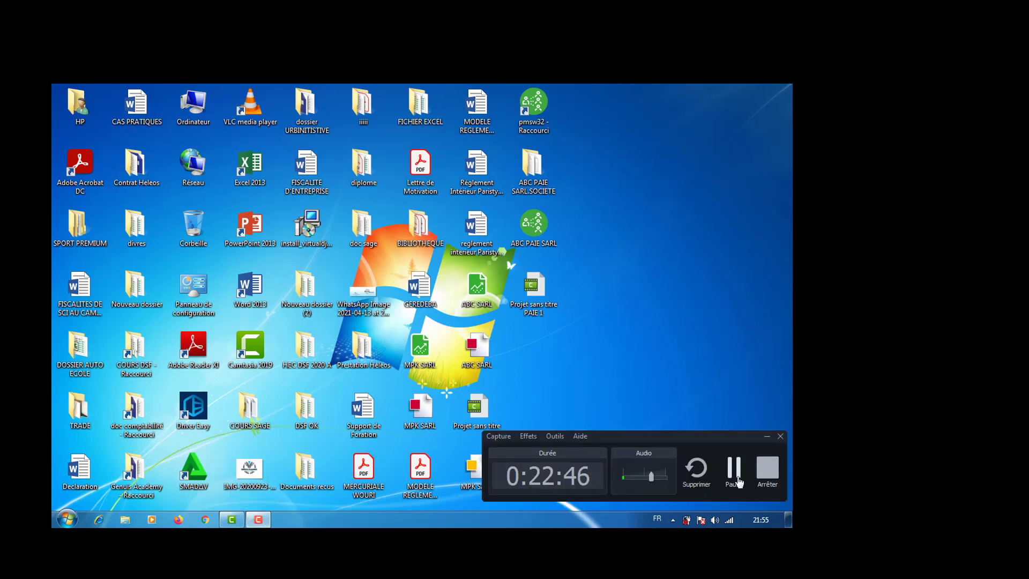